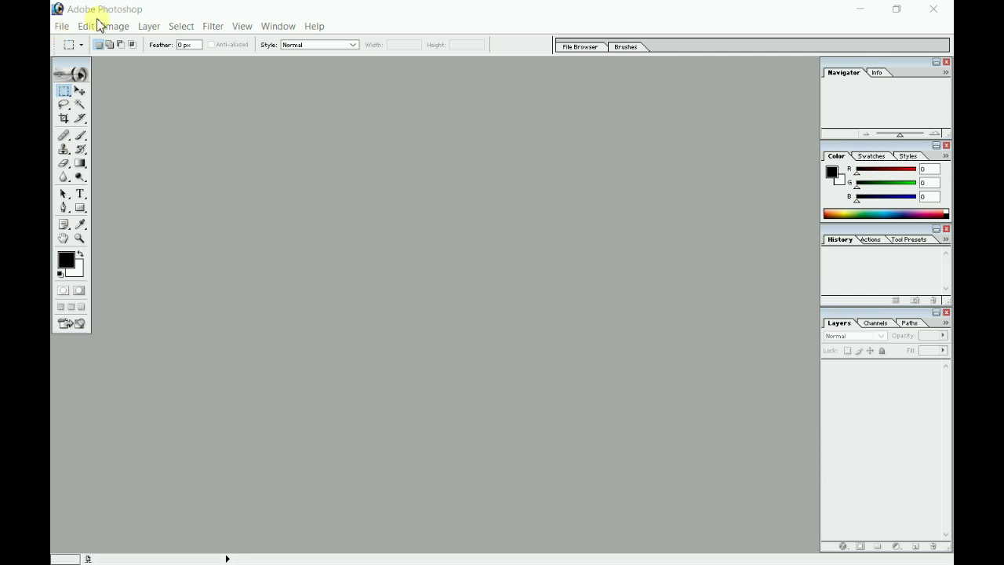
# Create a new 30 × 10 cm document at 250 pixels/cm with a white background.
pyautogui.click(62, 26)
pyautogui.click(85, 42)
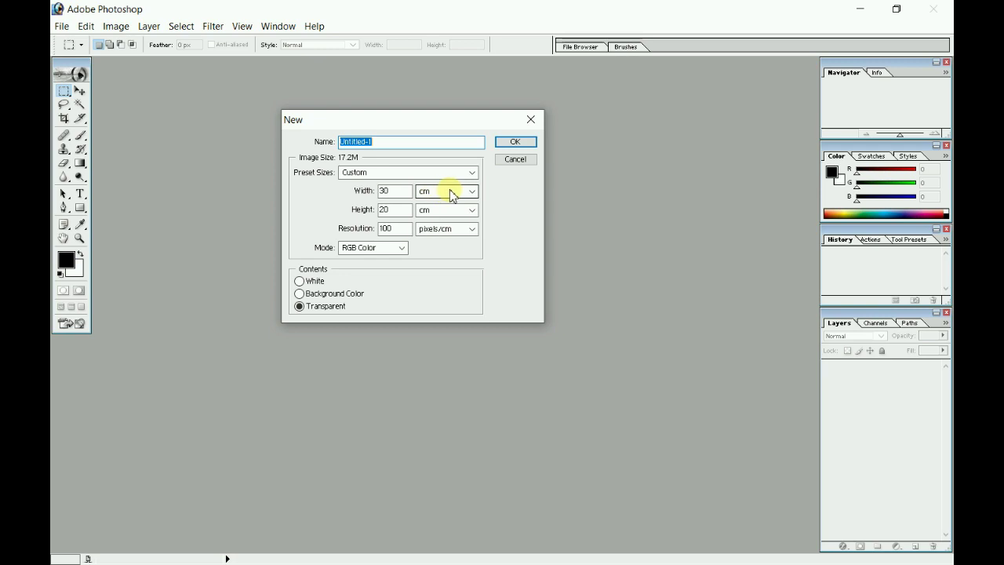
pyautogui.click(453, 196)
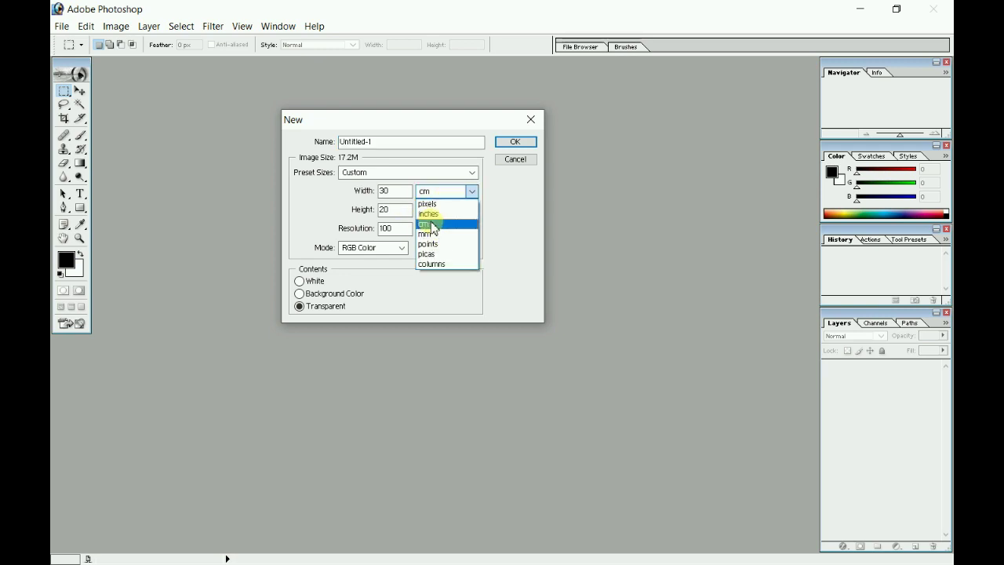
pyautogui.click(434, 225)
pyautogui.doubleClick(386, 210)
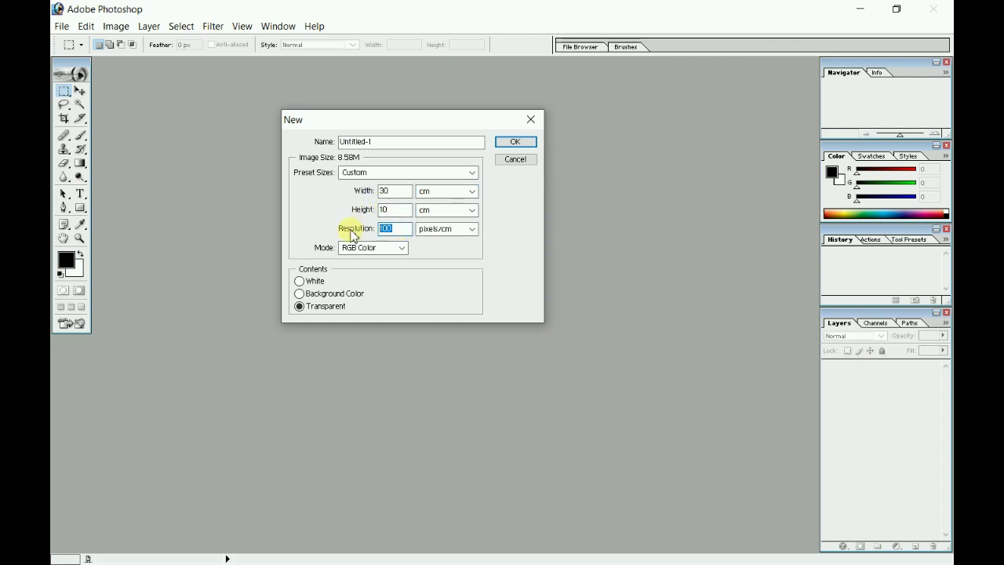
pyautogui.click(317, 287)
pyautogui.click(510, 143)
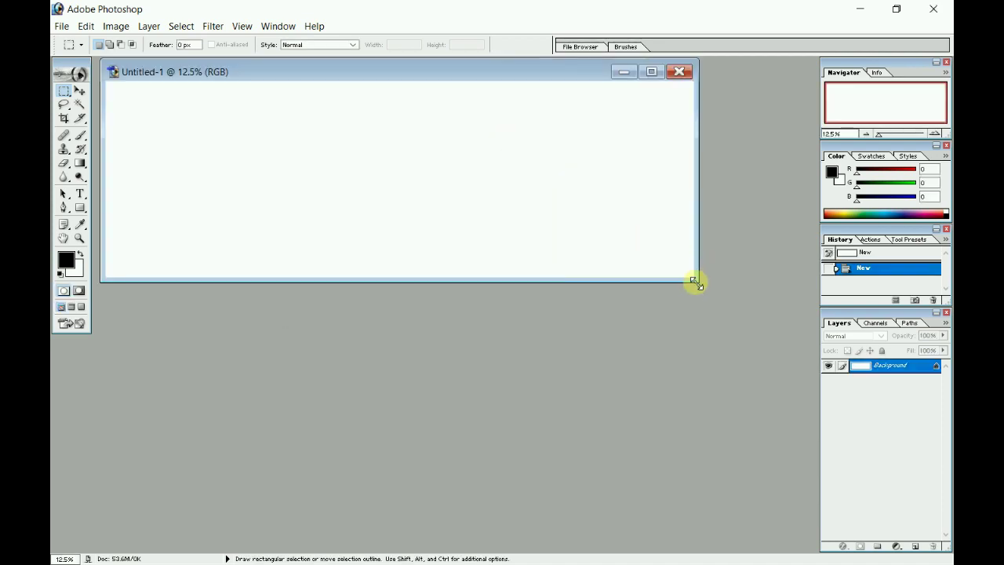
# Enlarge the document window and fill the whole canvas with bright red using the Paint Bucket.
pyautogui.moveTo(694, 281); pyautogui.dragTo(778, 389)
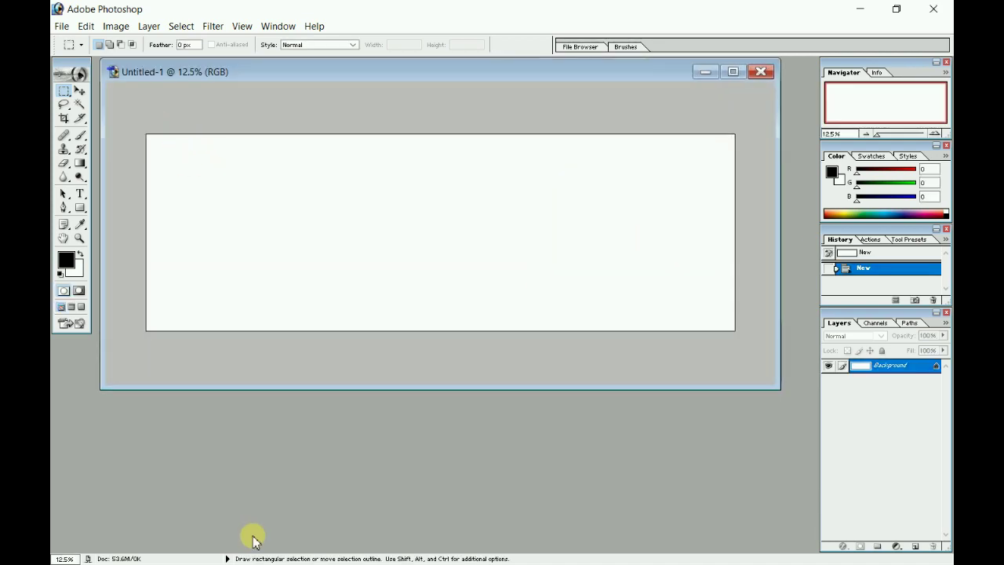
pyautogui.click(66, 261)
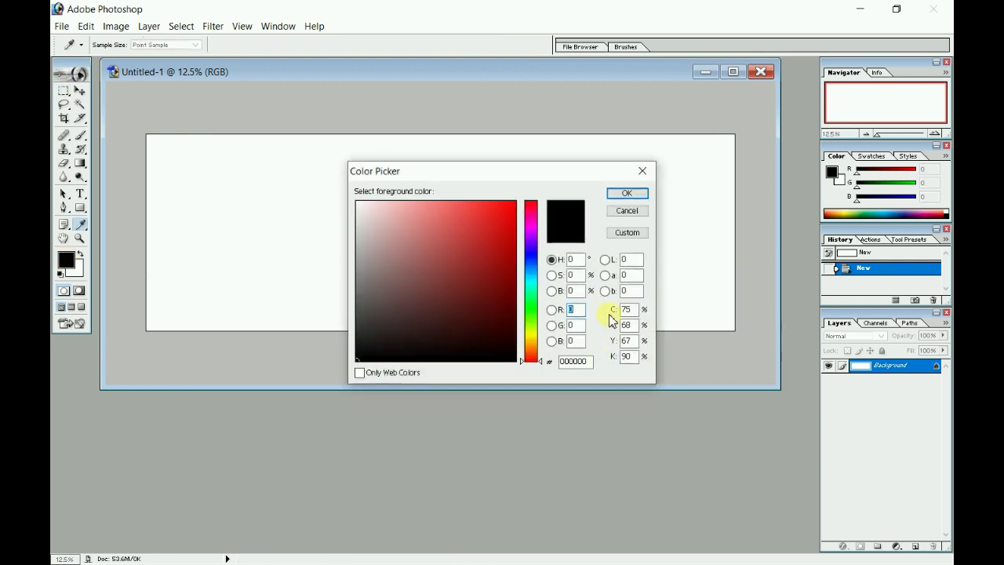
pyautogui.click(509, 214)
pyautogui.click(634, 196)
pyautogui.press('m')
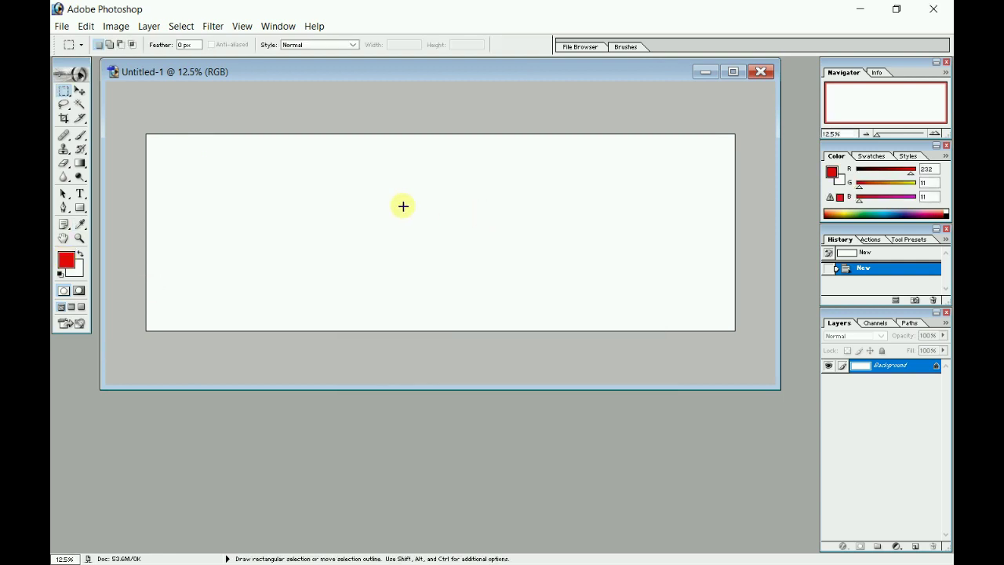
pyautogui.click(81, 164)
pyautogui.moveTo(81, 163); pyautogui.dragTo(122, 174)
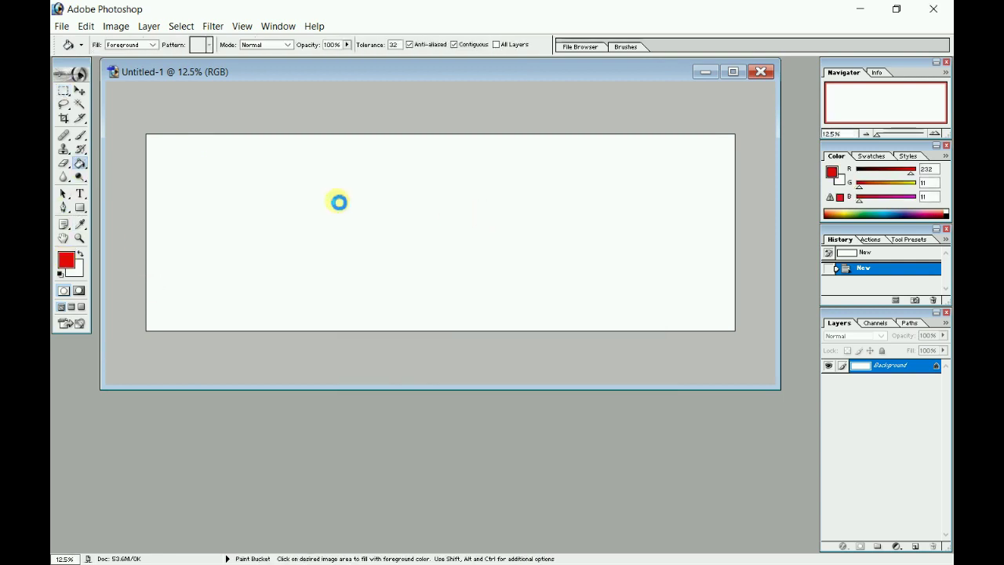
pyautogui.click(337, 200)
# Draw a chevron-shaped Polygonal Lasso selection along the canvas's left edge.
pyautogui.click(66, 91)
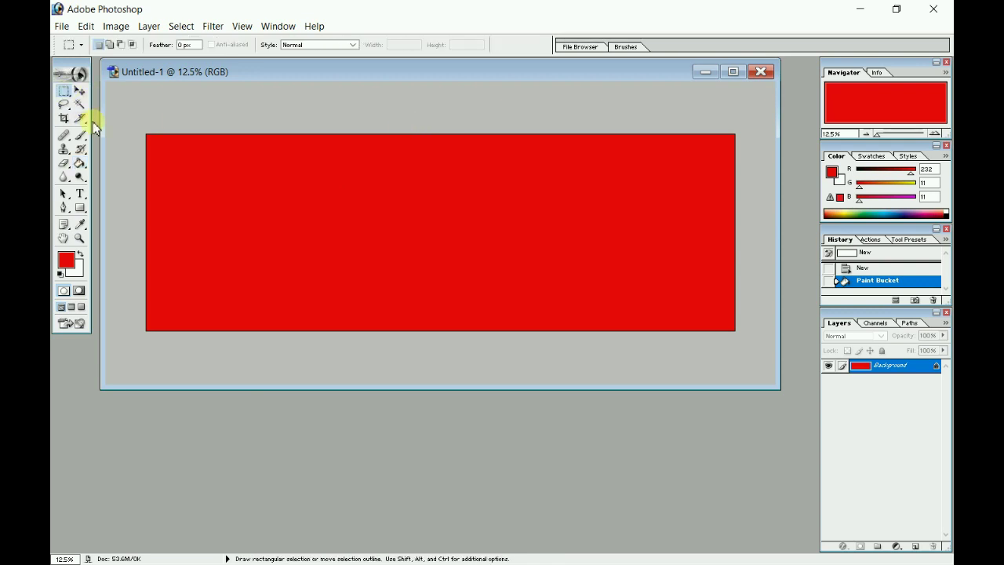
pyautogui.click(69, 117)
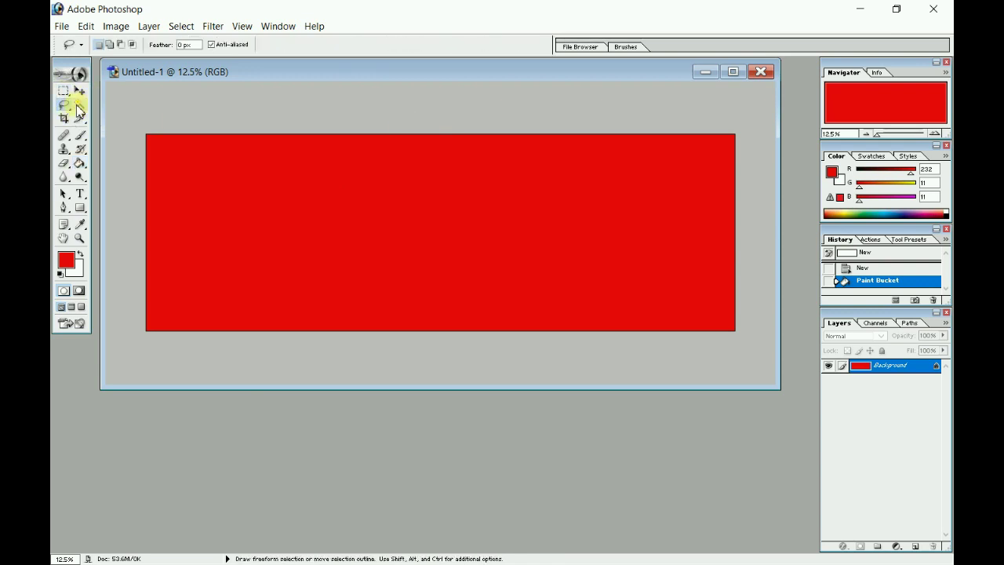
pyautogui.moveTo(66, 105); pyautogui.dragTo(98, 118)
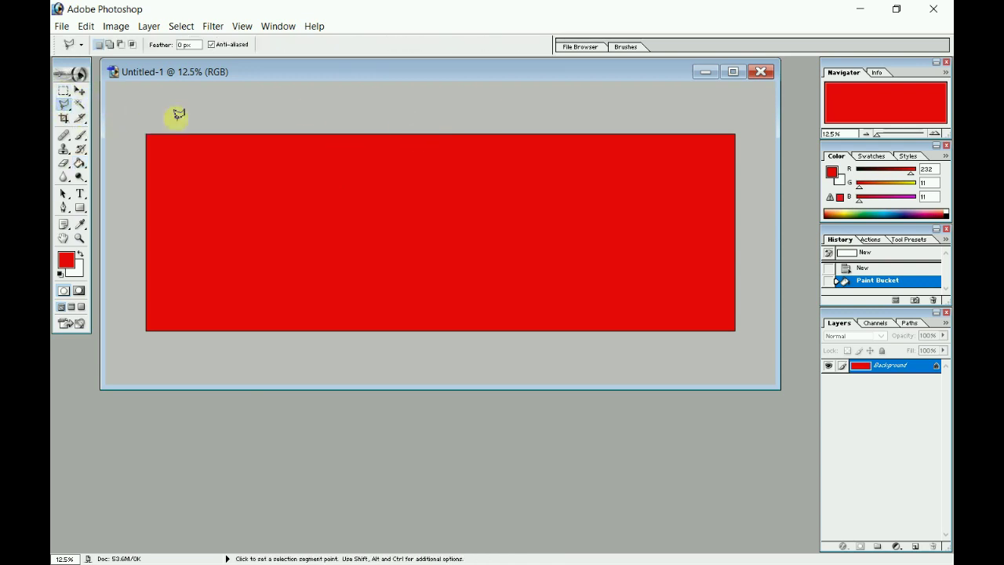
pyautogui.click(207, 111)
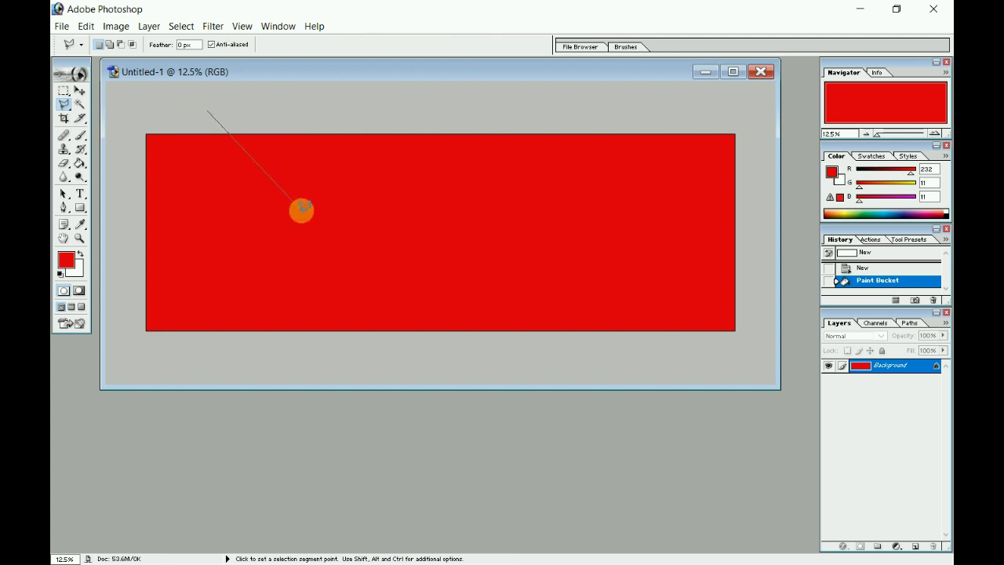
pyautogui.click(304, 211)
pyautogui.click(202, 361)
pyautogui.click(134, 355)
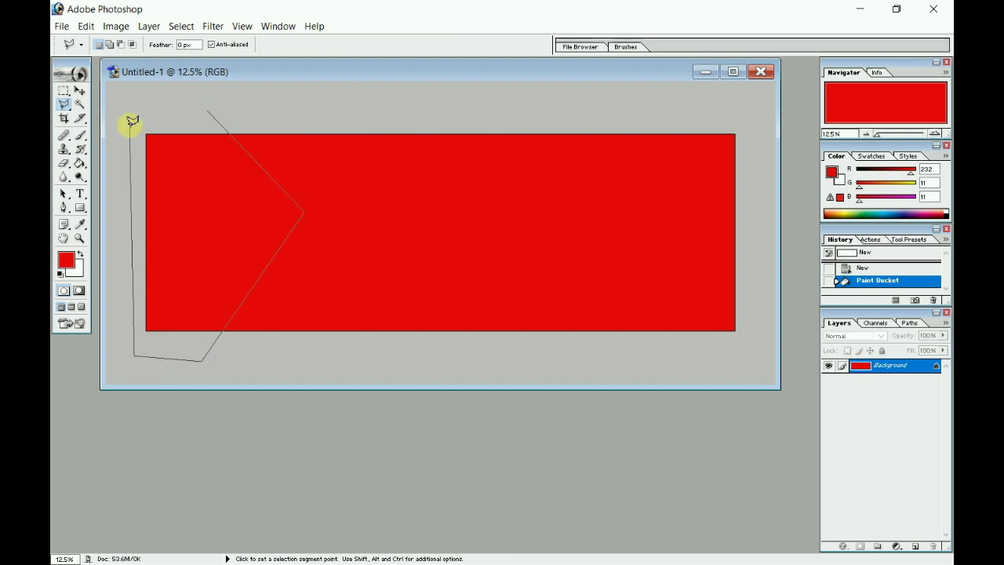
pyautogui.click(207, 110)
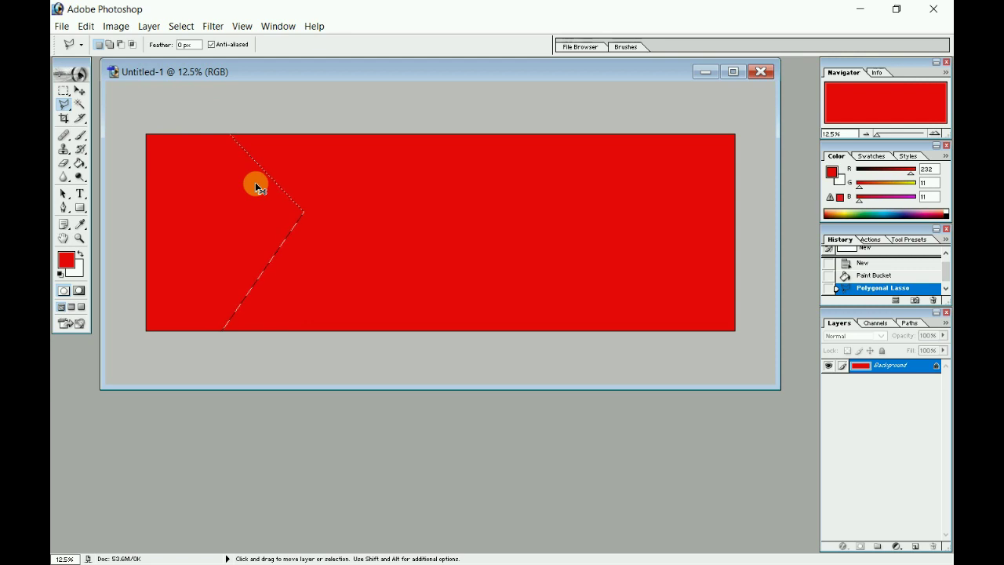
# Copy the chevron onto Layer 1 and fill it with dark red 9B0C0C.
pyautogui.hotkey('ctrl', 'c')
pyautogui.hotkey('ctrl', 'v')
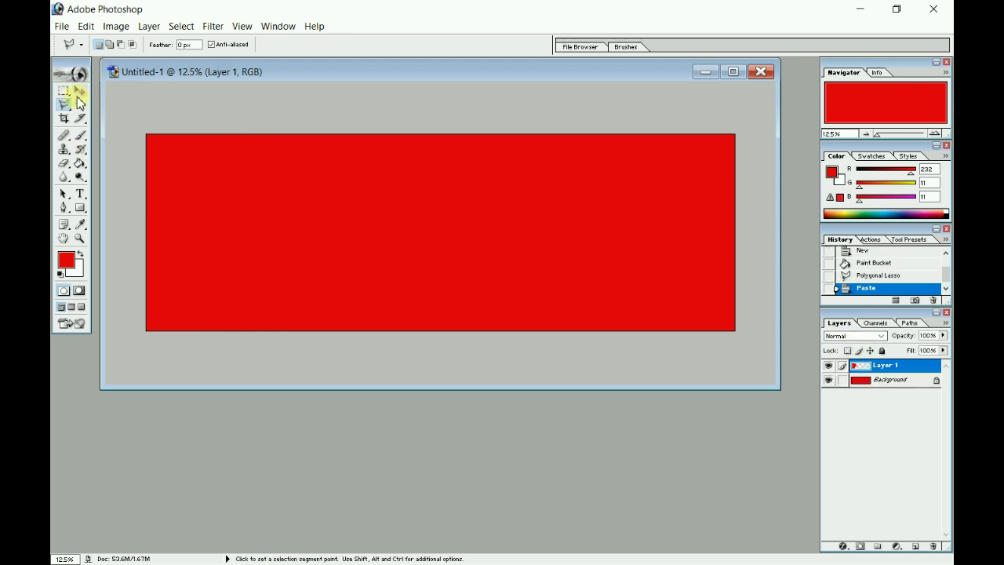
pyautogui.click(79, 94)
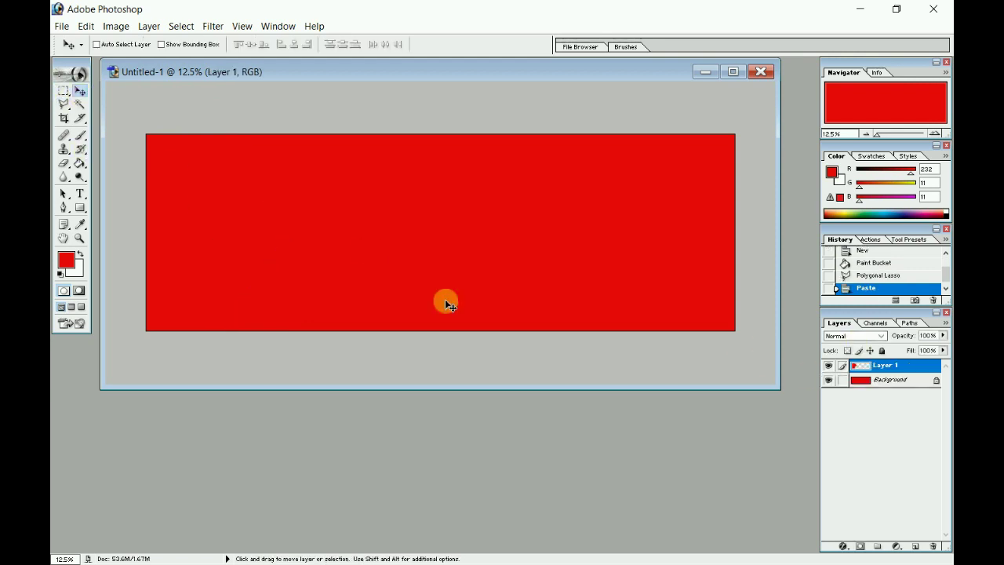
pyautogui.click(65, 260)
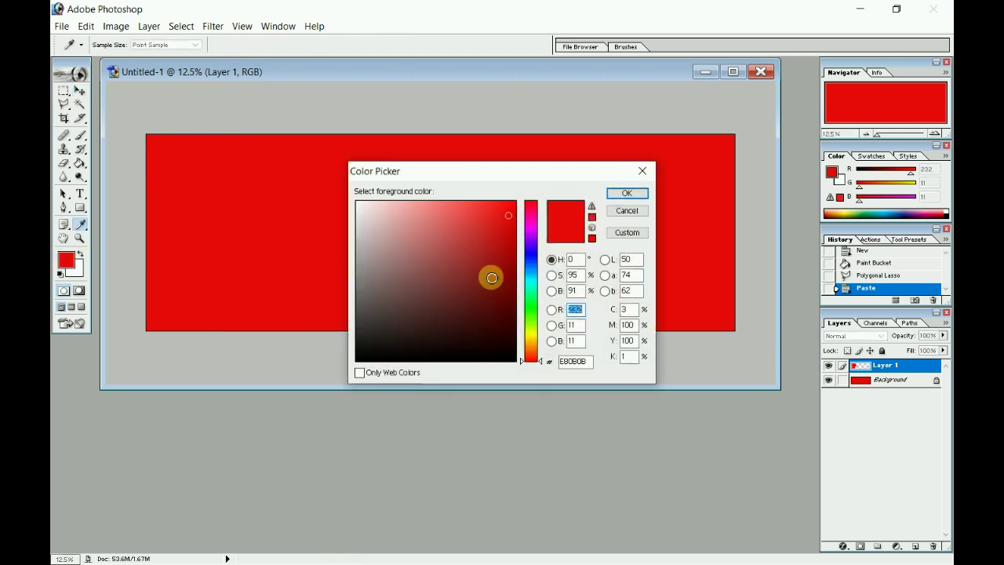
pyautogui.moveTo(499, 246); pyautogui.dragTo(504, 265)
pyautogui.click(627, 192)
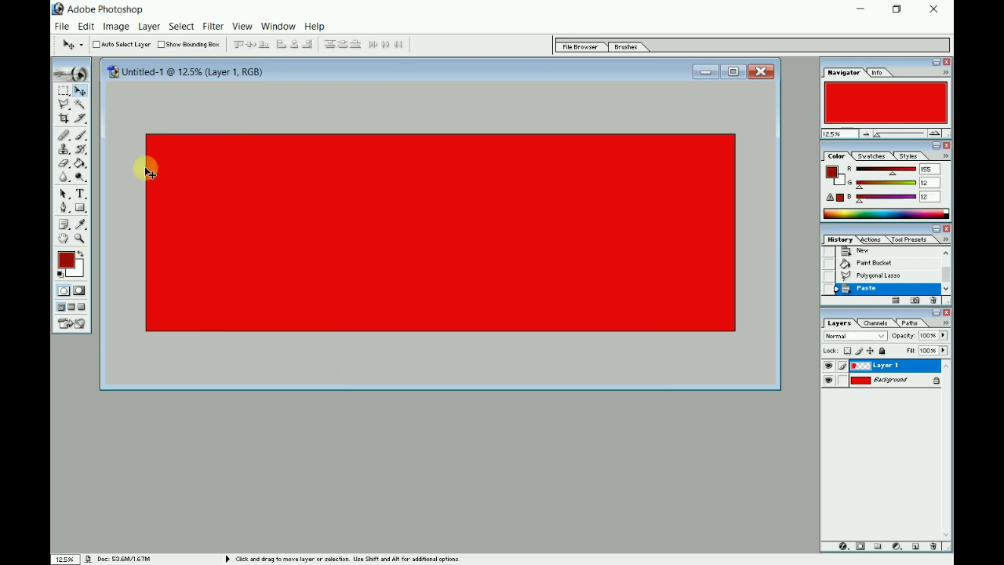
pyautogui.click(80, 163)
pyautogui.click(197, 191)
pyautogui.click(63, 91)
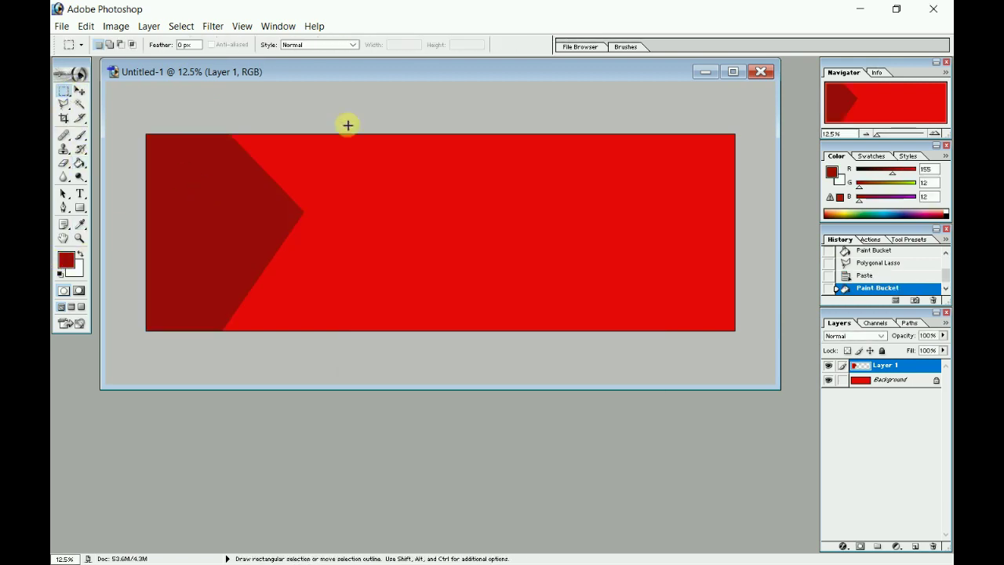
pyautogui.click(870, 381)
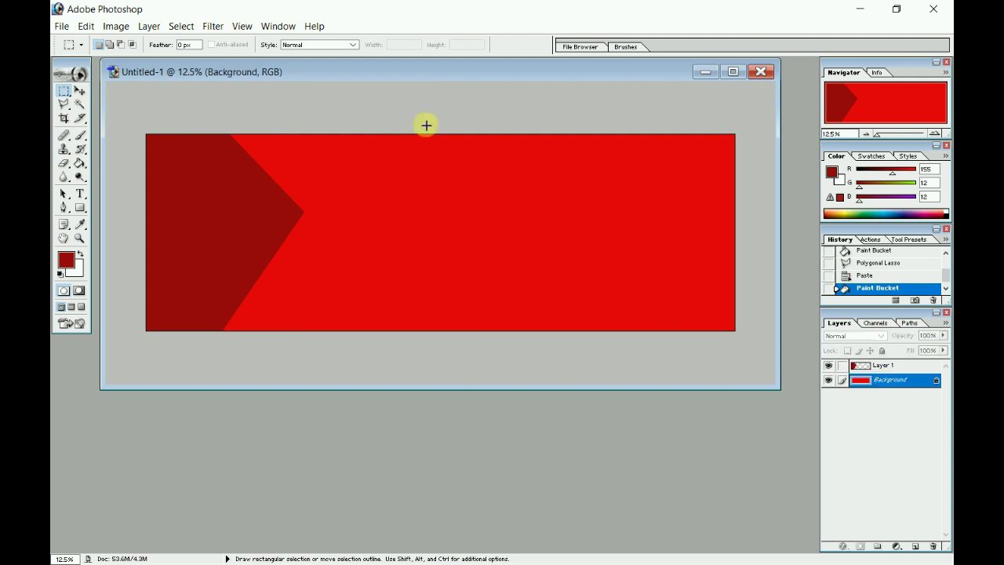
# Duplicate Layer 1 as Layer 1 copy and shift the copied chevron slightly.
pyautogui.click(219, 229)
pyautogui.click(886, 366)
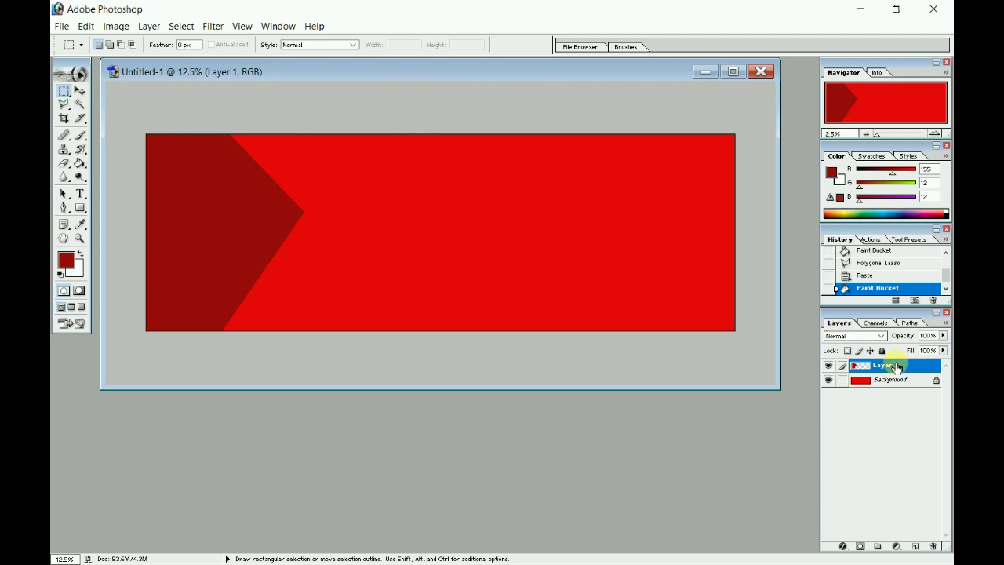
pyautogui.rightClick(899, 368)
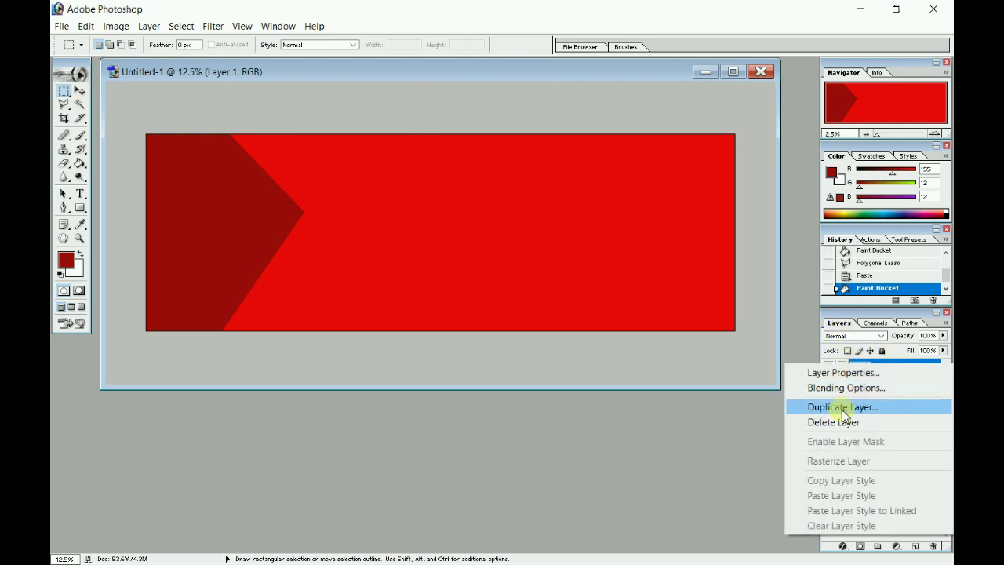
pyautogui.click(845, 409)
pyautogui.click(605, 248)
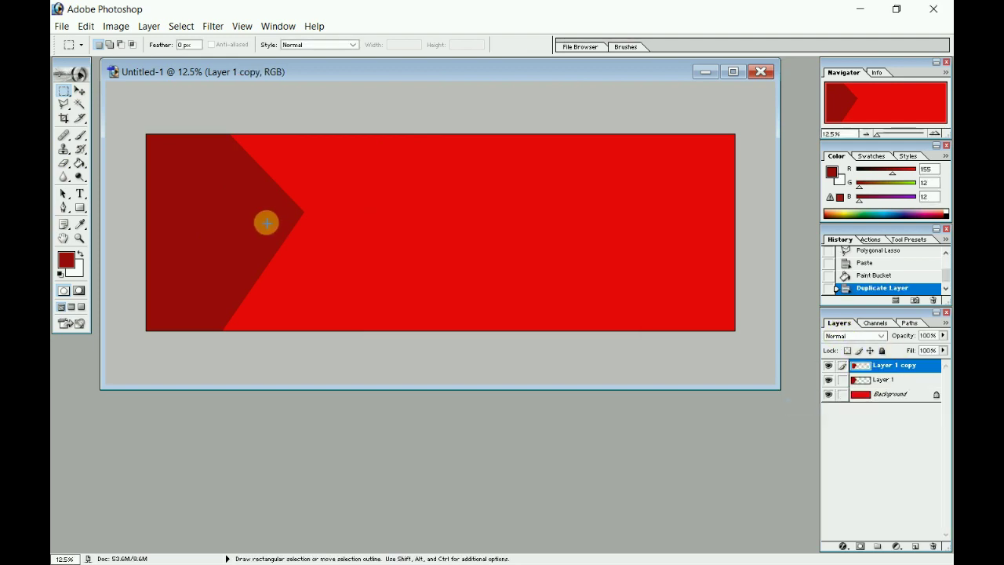
pyautogui.click(78, 94)
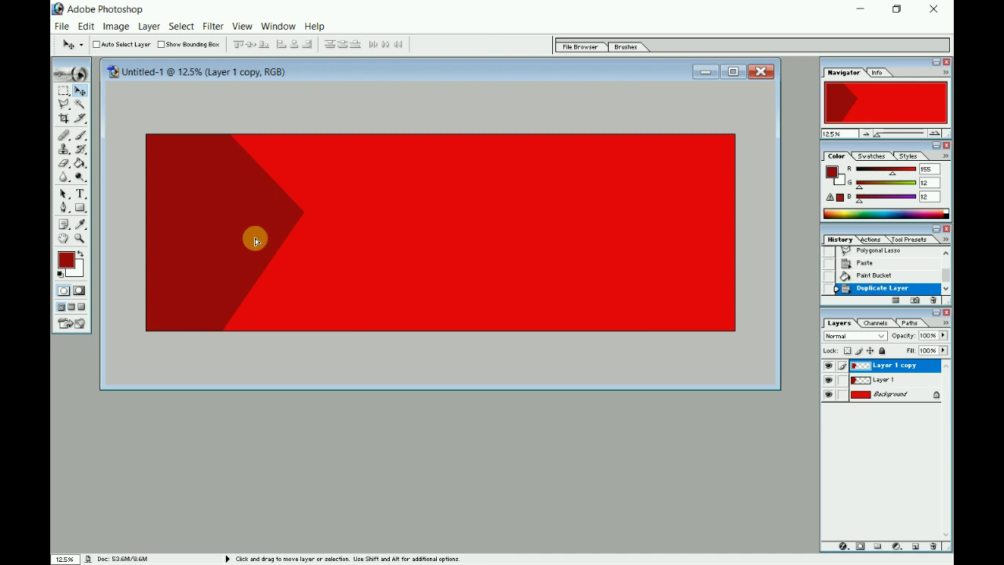
pyautogui.moveTo(257, 241); pyautogui.dragTo(288, 252)
# Colour-balance the copied chevron toward a deep maroon.
pyautogui.rightClick(219, 230)
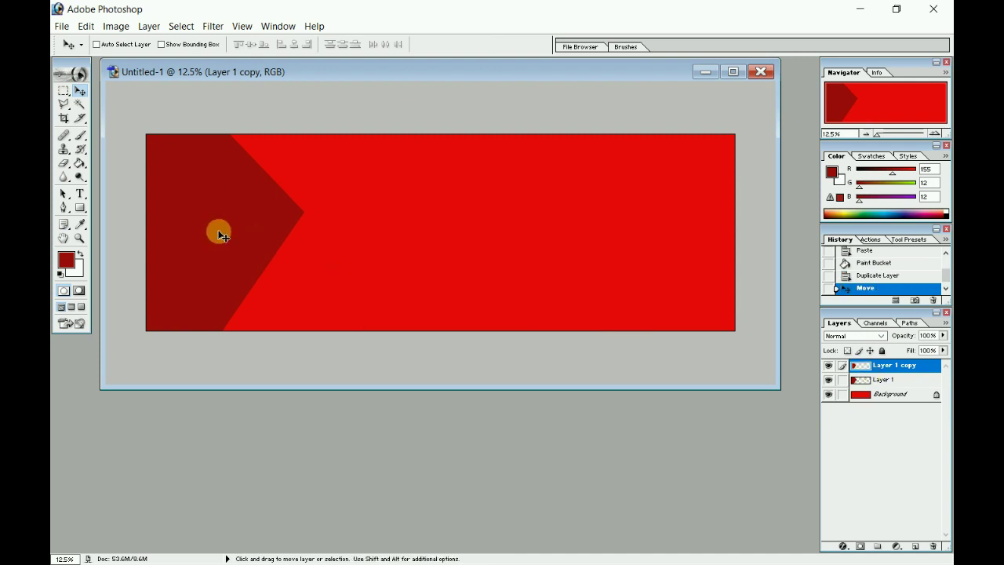
pyautogui.click(164, 206)
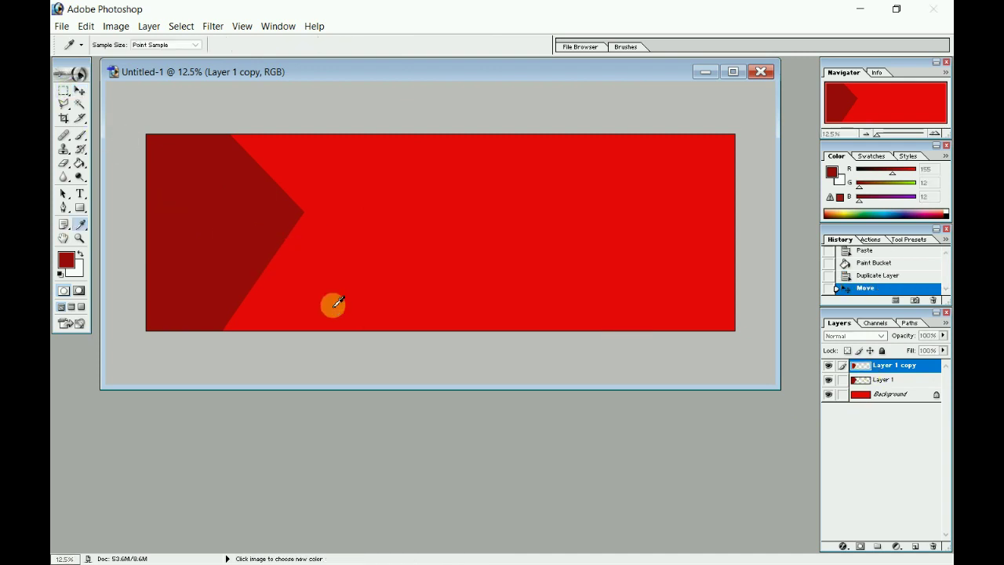
pyautogui.hotkey('ctrl', 'b')
pyautogui.moveTo(512, 115)
pyautogui.mouseDown()
pyautogui.moveTo(543, 122)
pyautogui.moveTo(489, 130)
pyautogui.mouseUp()
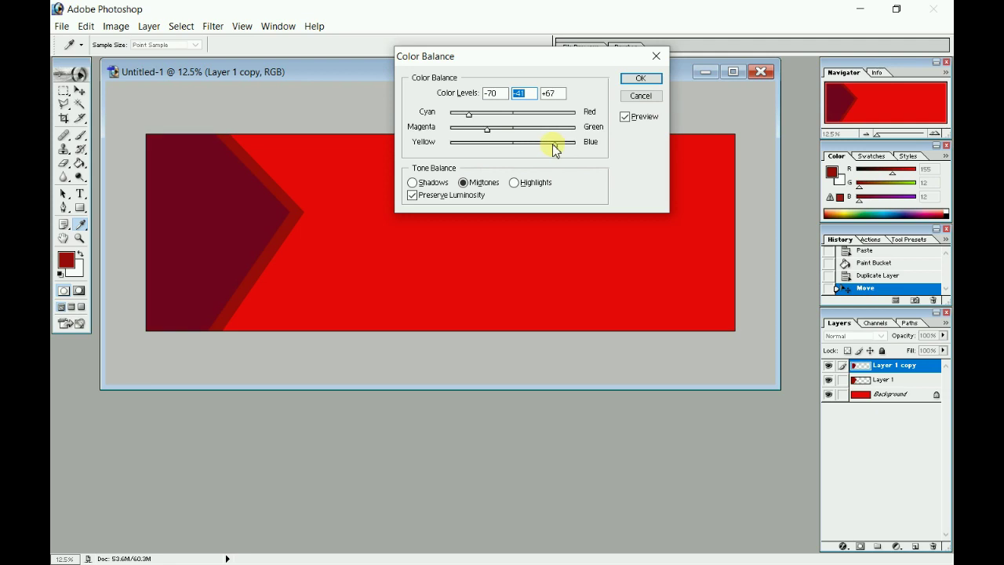
pyautogui.click(637, 79)
# Try a white-to-red gradient on the Background layer, then undo it.
pyautogui.click(874, 397)
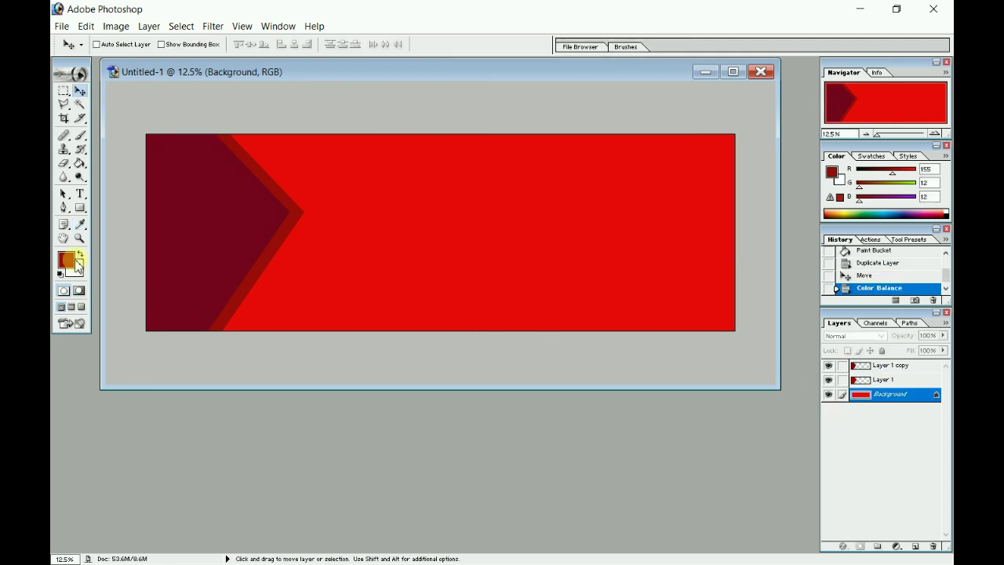
pyautogui.click(80, 163)
pyautogui.click(80, 163)
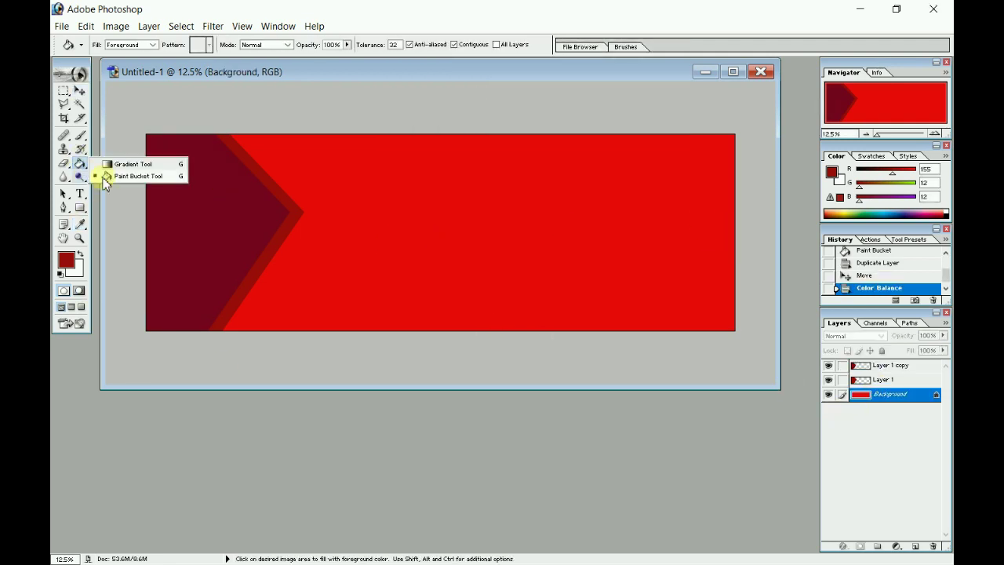
pyautogui.click(133, 162)
pyautogui.moveTo(676, 223)
pyautogui.mouseDown()
pyautogui.moveTo(324, 217)
pyautogui.moveTo(329, 240)
pyautogui.mouseUp()
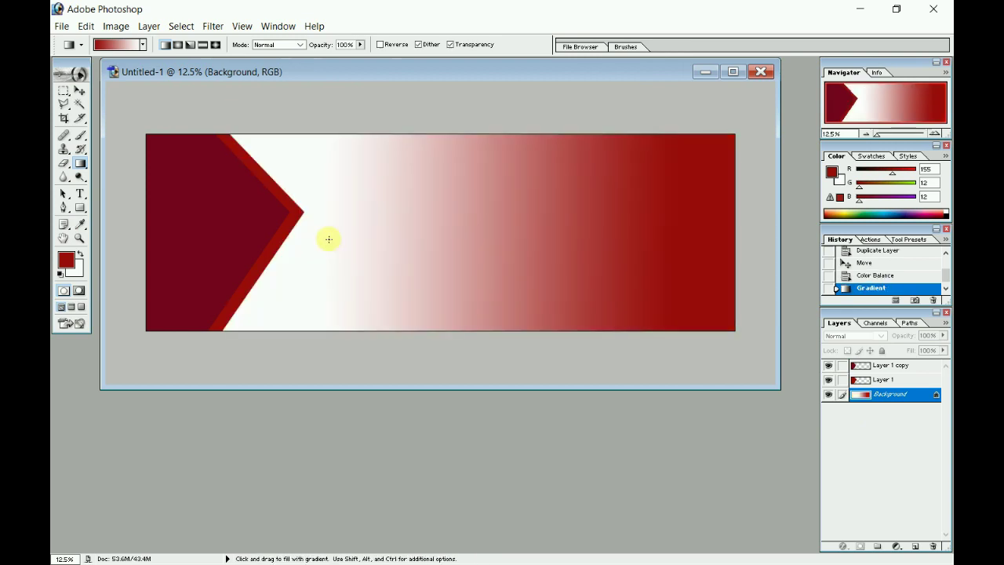
pyautogui.hotkey('ctrl', 'z')
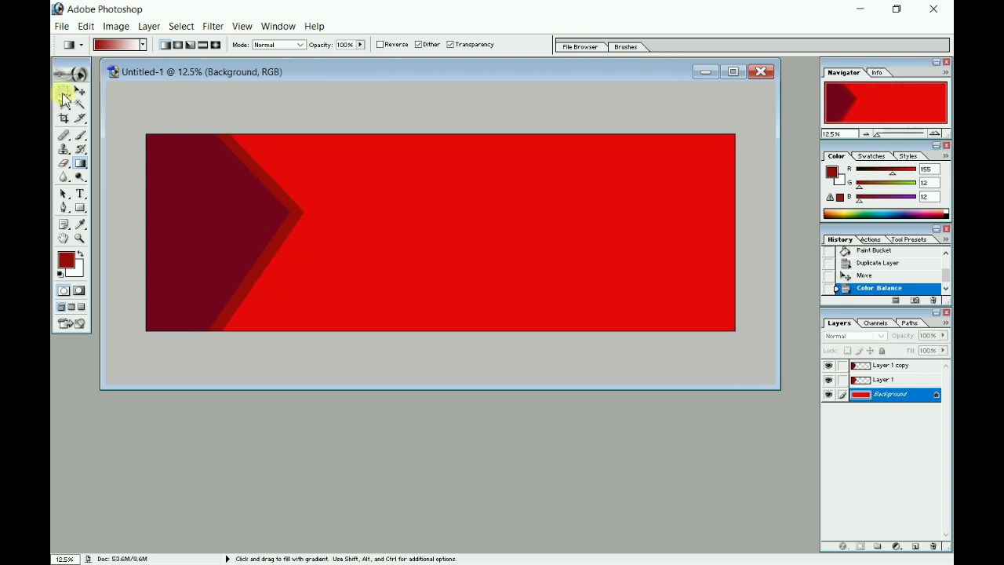
pyautogui.click(63, 91)
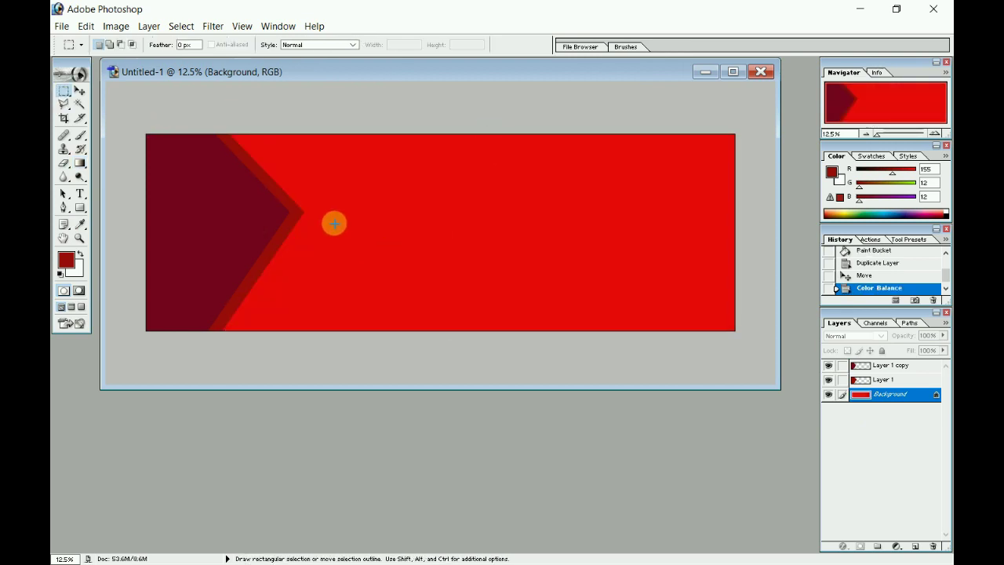
# Add a larger, softer drop shadow to Layer 1 through its Blending Options.
pyautogui.click(882, 380)
pyautogui.rightClick(884, 383)
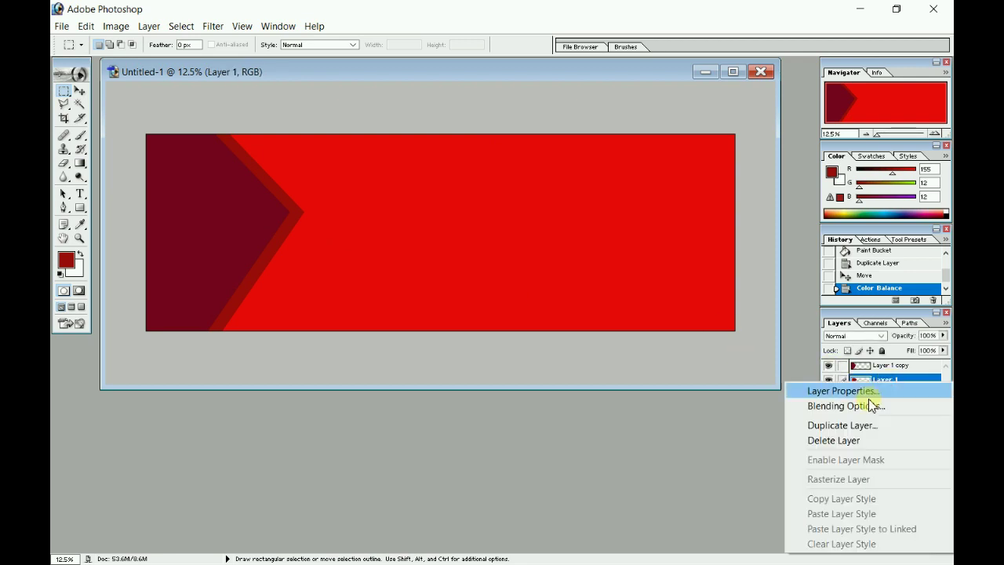
pyautogui.click(870, 405)
pyautogui.moveTo(473, 149); pyautogui.dragTo(526, 133)
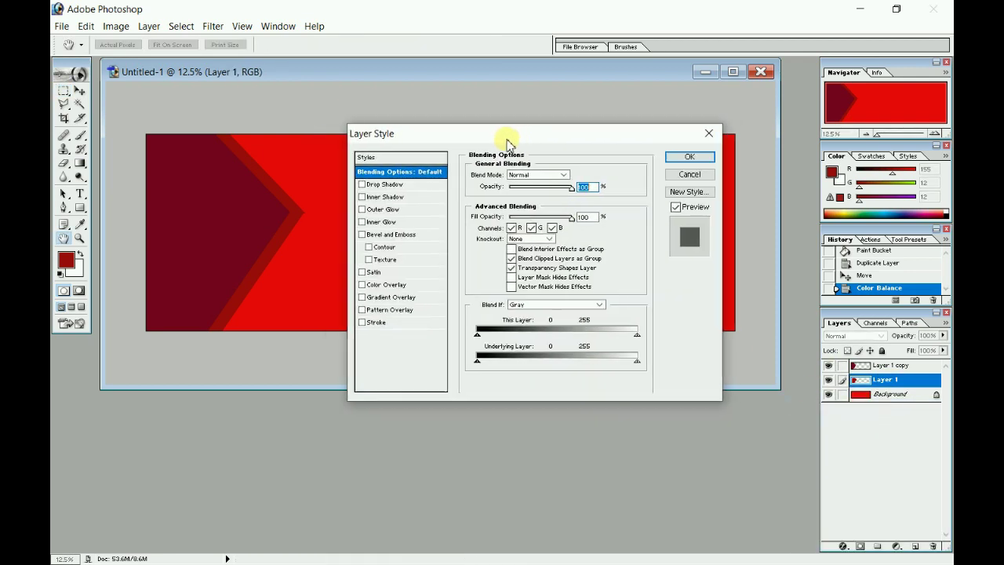
pyautogui.click(421, 186)
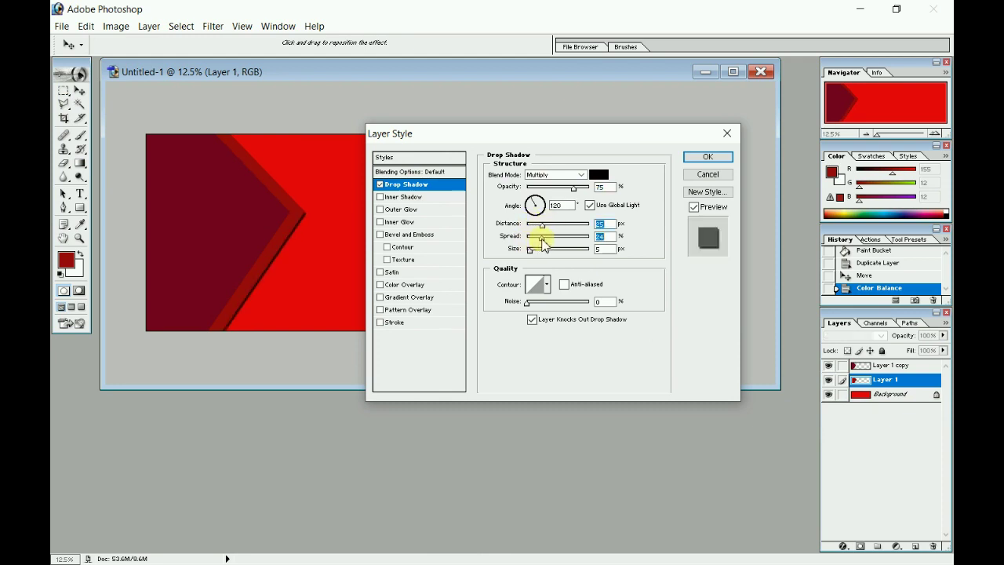
pyautogui.moveTo(545, 247); pyautogui.dragTo(553, 250)
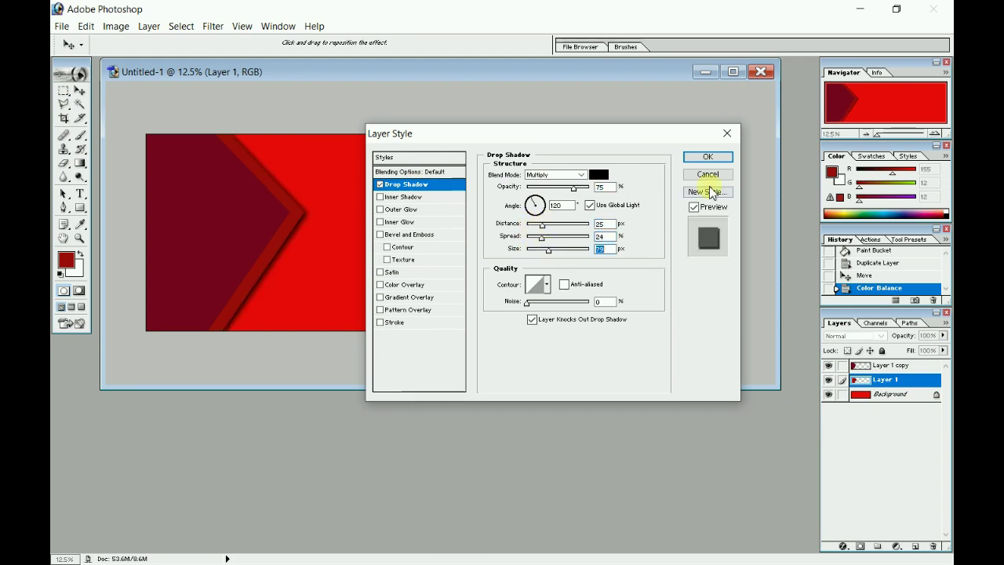
pyautogui.click(707, 156)
# Copy Layer 1's layer style and paste it onto Layer 1 copy.
pyautogui.rightClick(900, 381)
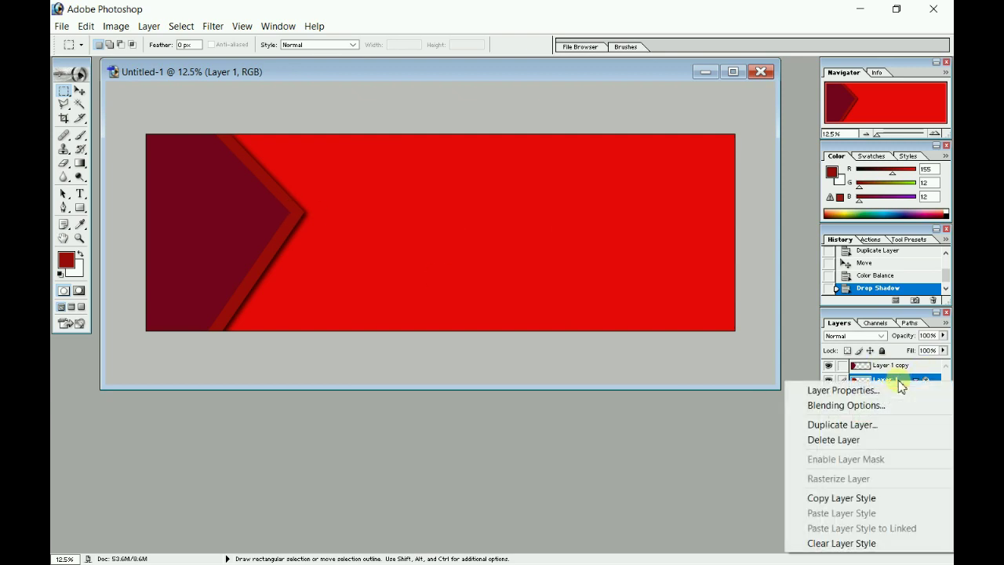
pyautogui.click(852, 499)
pyautogui.click(879, 371)
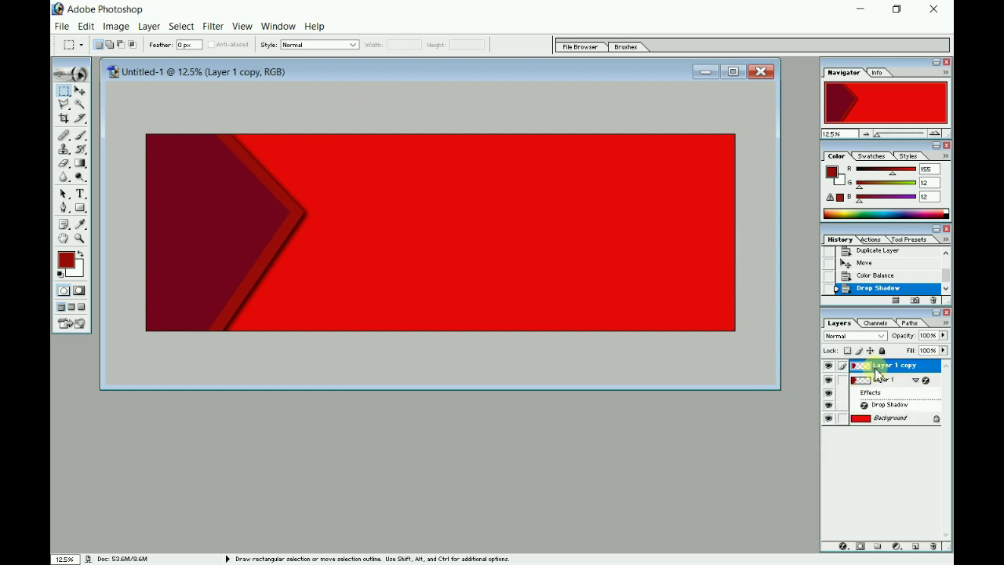
pyautogui.rightClick(879, 374)
pyautogui.click(837, 497)
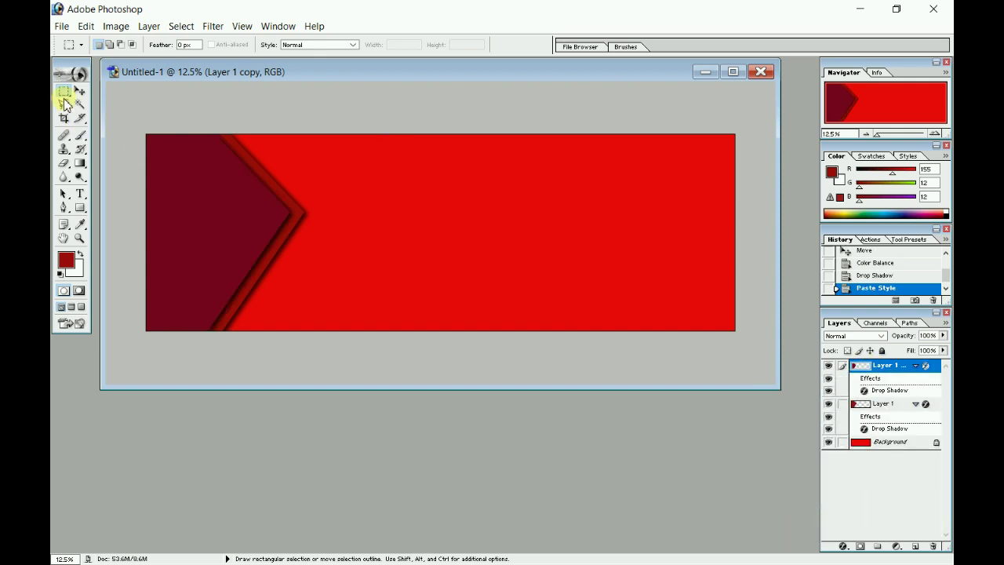
pyautogui.click(355, 444)
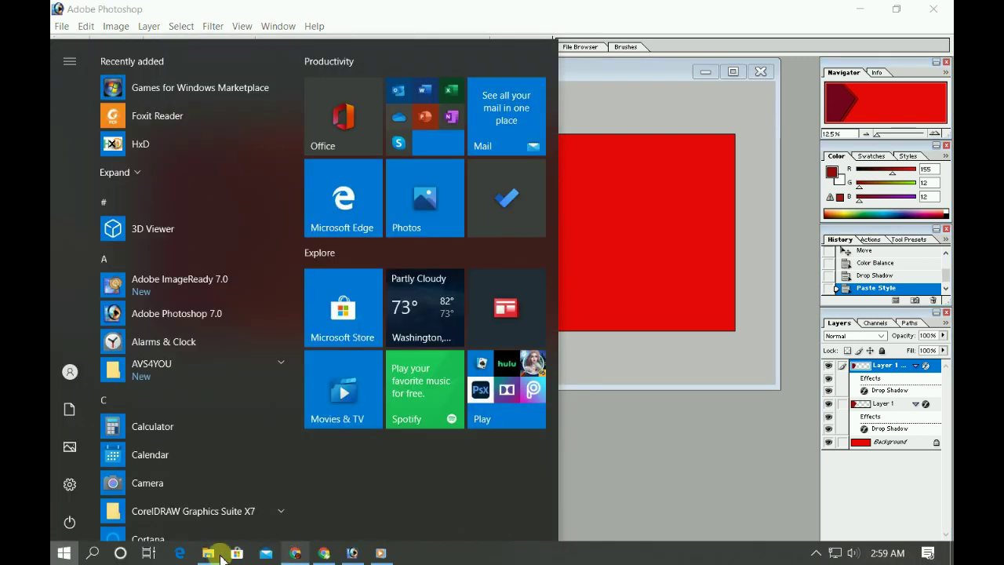
# In the Pictures folder, select the two officials' photos and the Lambang_Kabupaten_OKU_Timur emblem.
pyautogui.click(218, 553)
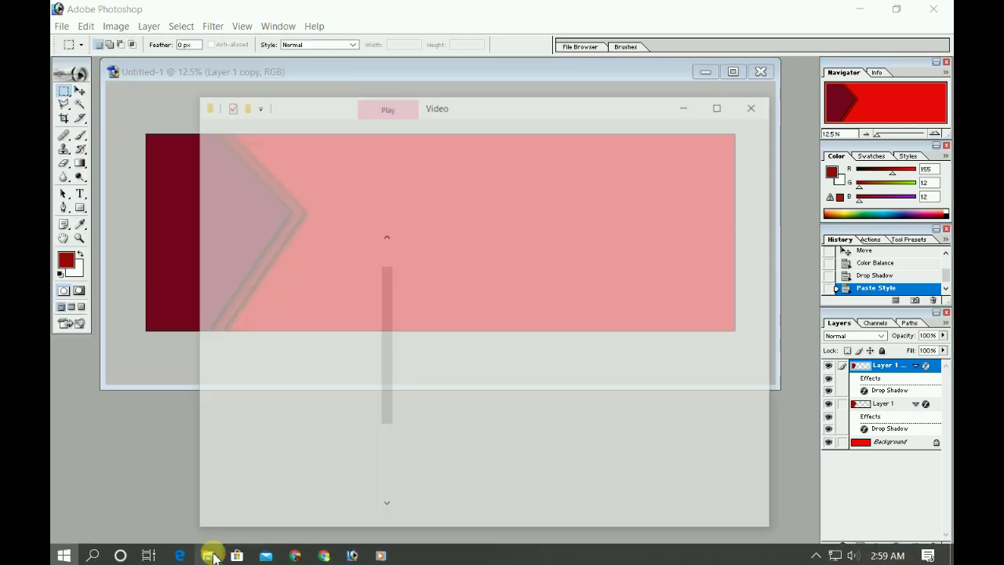
pyautogui.click(280, 216)
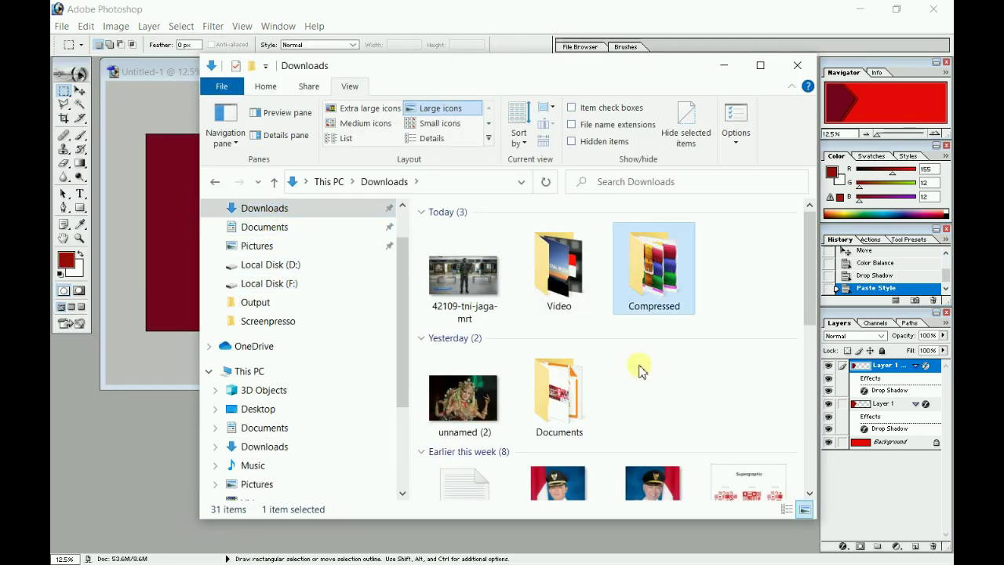
pyautogui.scroll(-5, 638, 365)
pyautogui.click(262, 246)
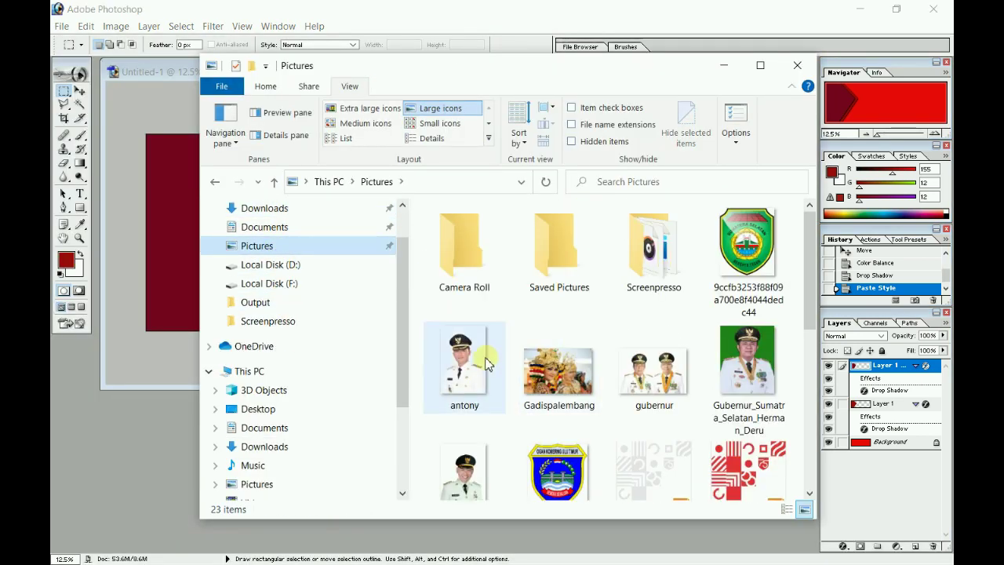
pyautogui.click(464, 322)
pyautogui.scroll(-1, 641, 360)
pyautogui.keyDown('ctrl'); pyautogui.click(464, 435); pyautogui.keyUp('ctrl')
pyautogui.keyDown('ctrl'); pyautogui.click(559, 435); pyautogui.keyUp('ctrl')
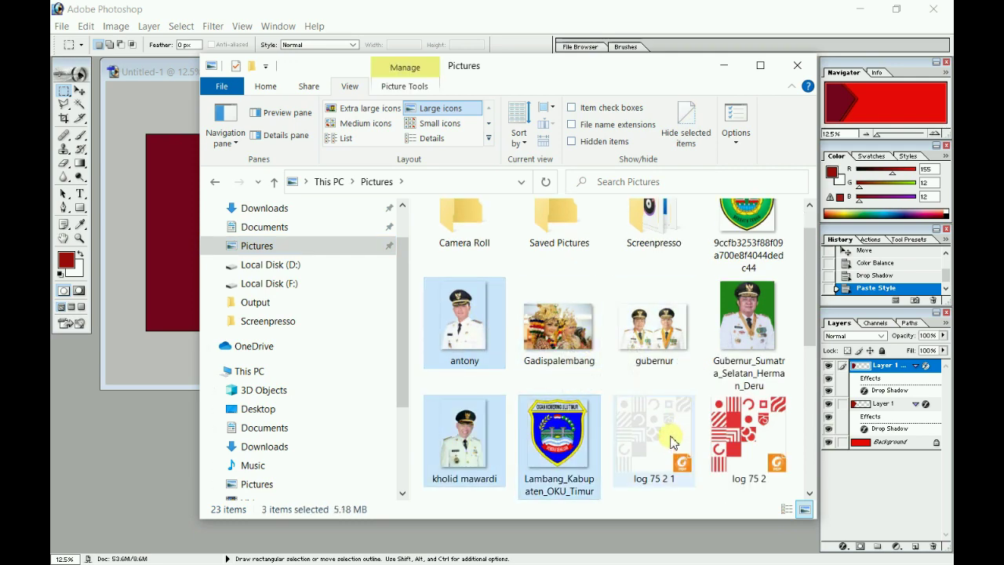
# Add the log 75 2 1, log 75 2, logo 75 11, logo 75 and tanggai files, then drop them into Photoshop.
pyautogui.keyDown('ctrl'); pyautogui.click(670, 441); pyautogui.keyUp('ctrl')
pyautogui.keyDown('ctrl'); pyautogui.click(749, 439); pyautogui.keyUp('ctrl')
pyautogui.scroll(-1, 705, 424)
pyautogui.keyDown('ctrl'); pyautogui.click(653, 450); pyautogui.keyUp('ctrl')
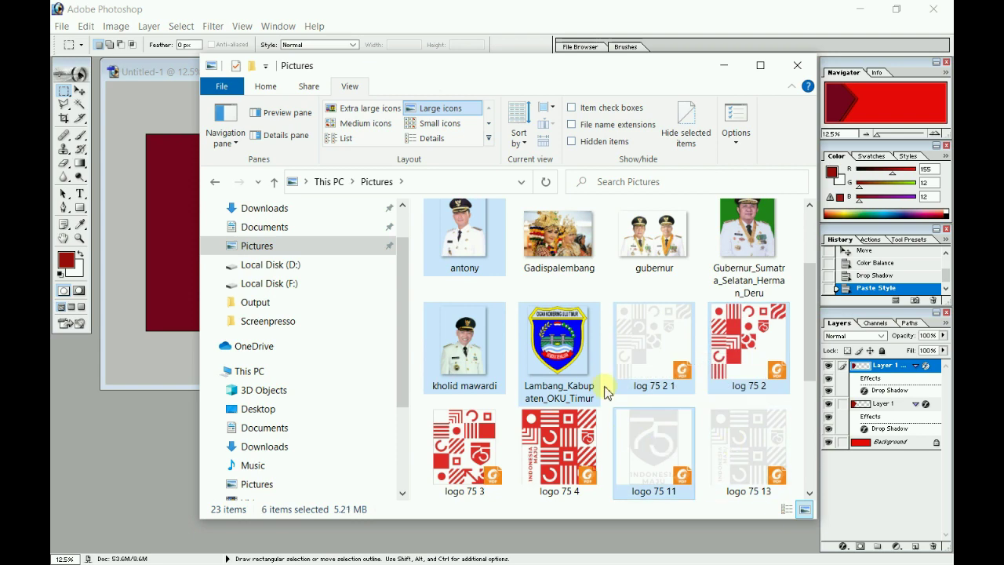
pyautogui.scroll(-1, 605, 392)
pyautogui.keyDown('ctrl'); pyautogui.click(464, 427); pyautogui.keyUp('ctrl')
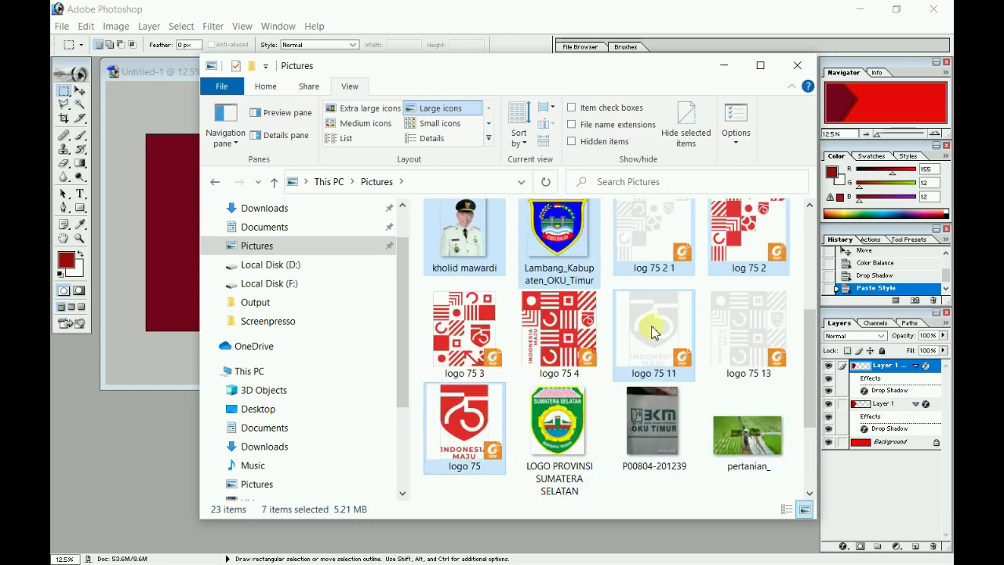
pyautogui.scroll(-1, 653, 331)
pyautogui.keyDown('ctrl'); pyautogui.click(565, 431); pyautogui.keyUp('ctrl')
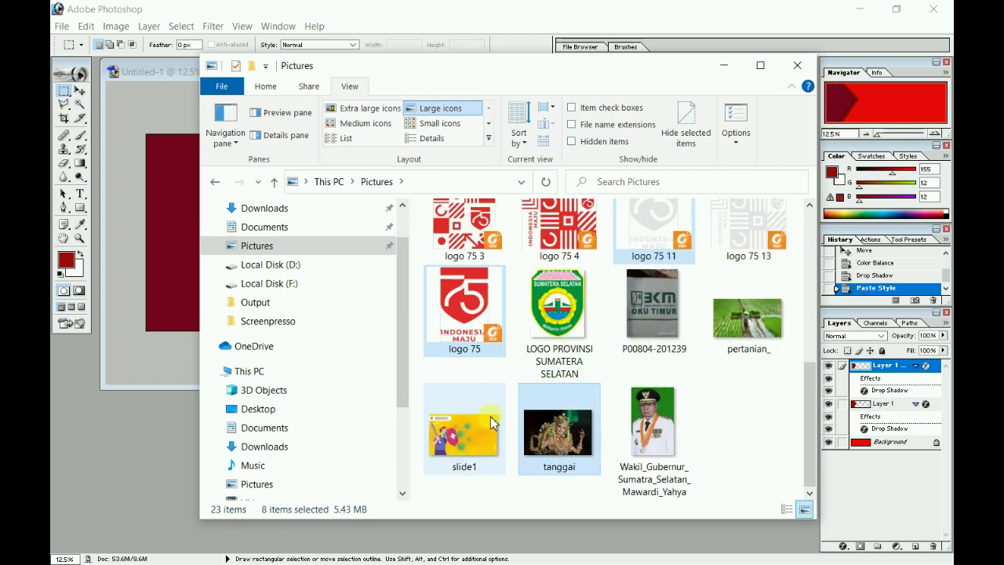
pyautogui.moveTo(492, 422); pyautogui.dragTo(163, 443)
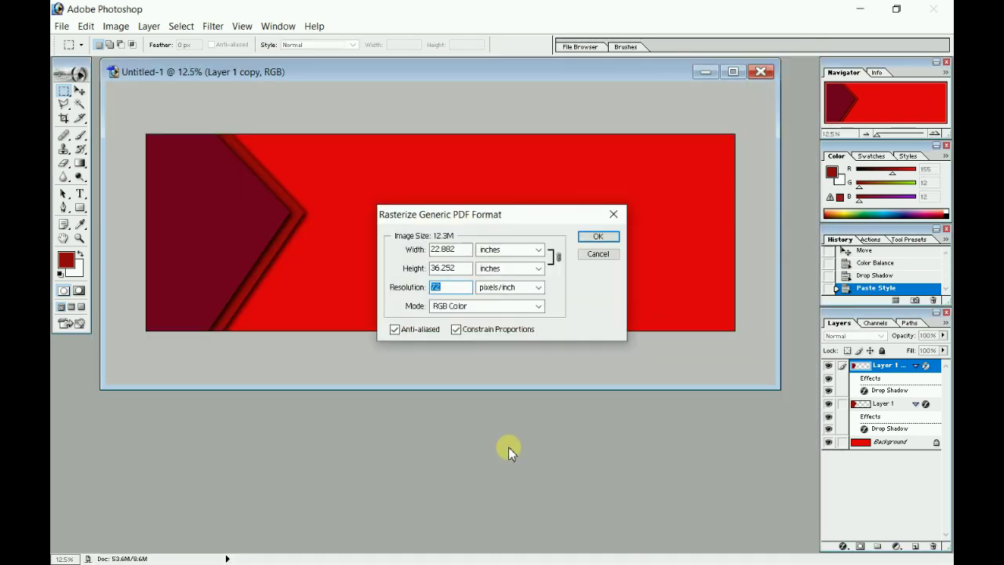
# Accept the Rasterize Generic PDF dialogs for each dropped PDF and bring logo 75 11 forward.
pyautogui.click(589, 241)
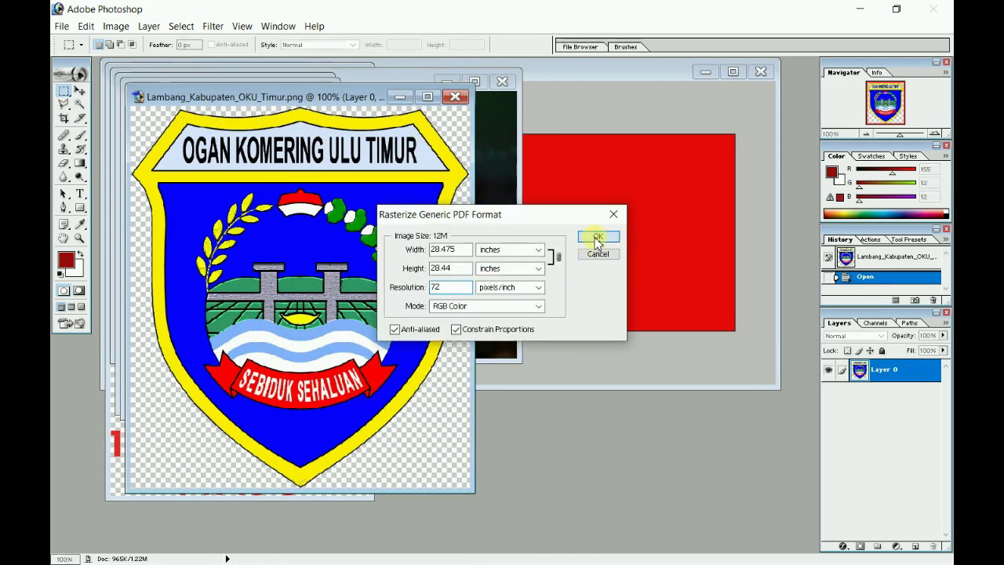
pyautogui.click(597, 239)
pyautogui.click(598, 235)
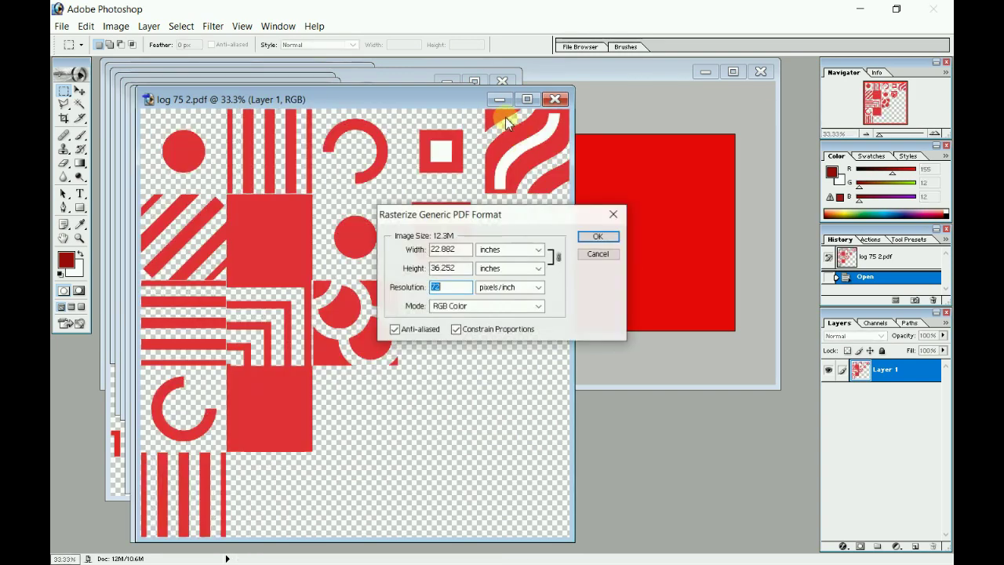
pyautogui.click(595, 236)
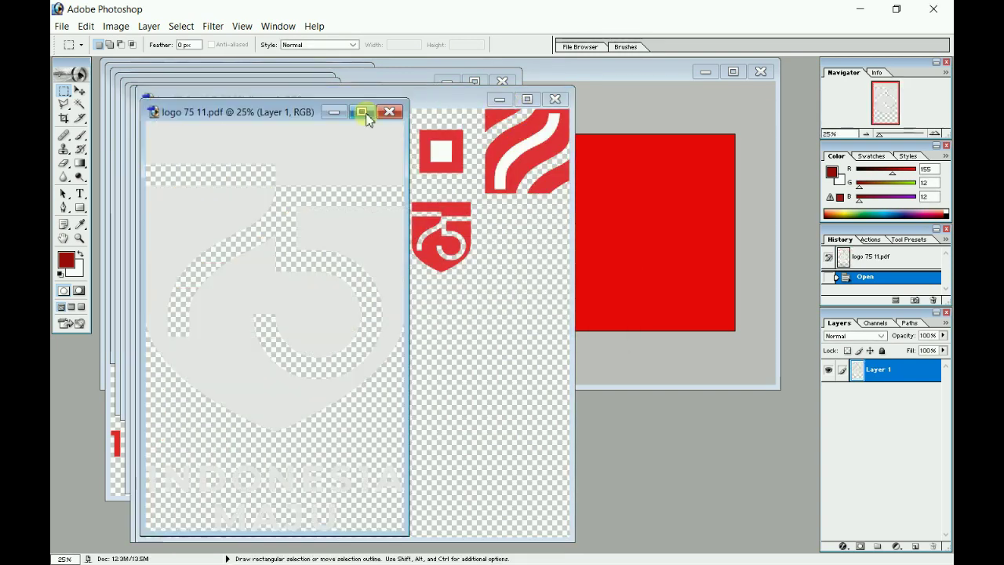
pyautogui.click(622, 73)
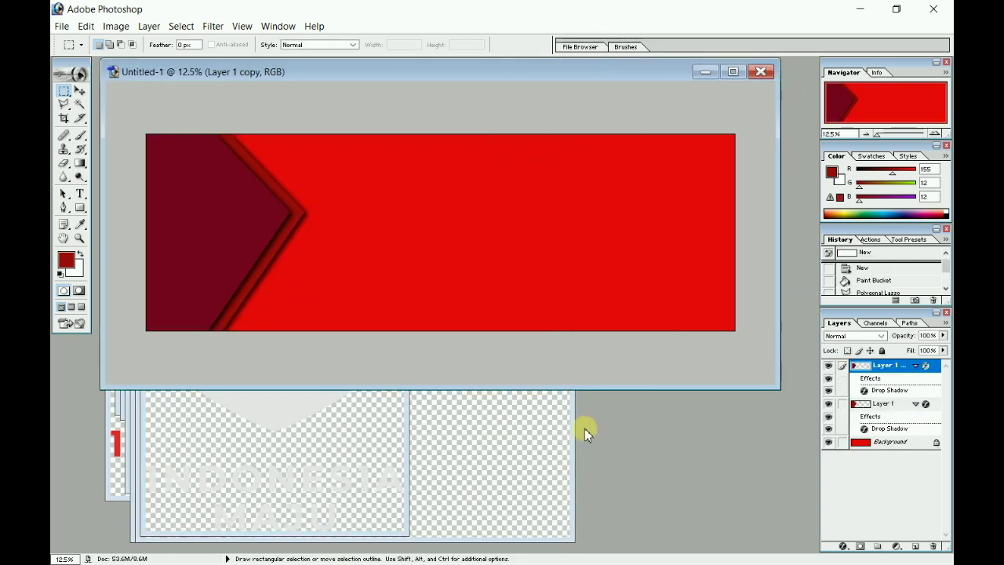
pyautogui.click(396, 430)
# Drag the white 75 logo into Untitled-1, scale it down and place it at the banner's right end.
pyautogui.click(83, 95)
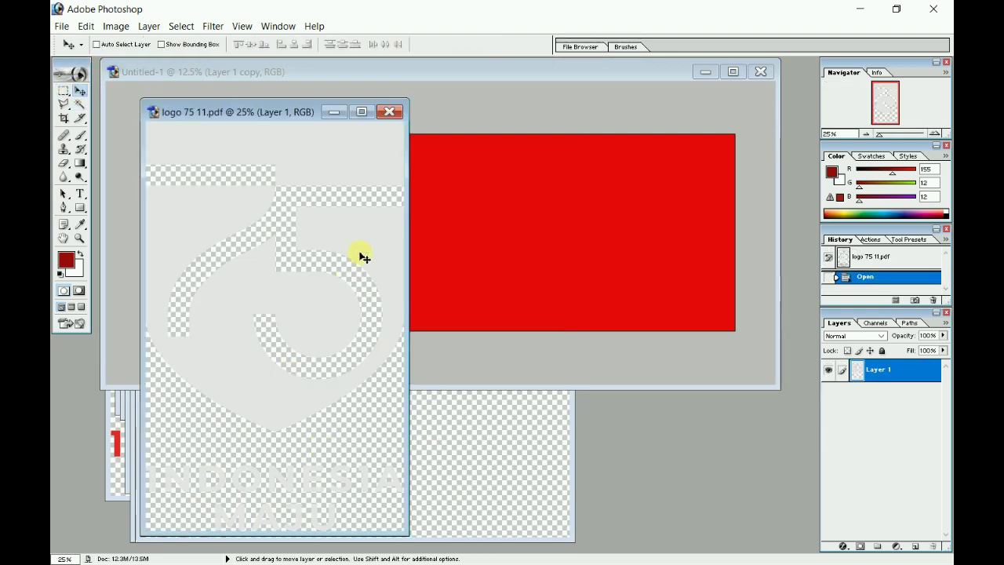
pyautogui.moveTo(358, 258); pyautogui.dragTo(589, 229)
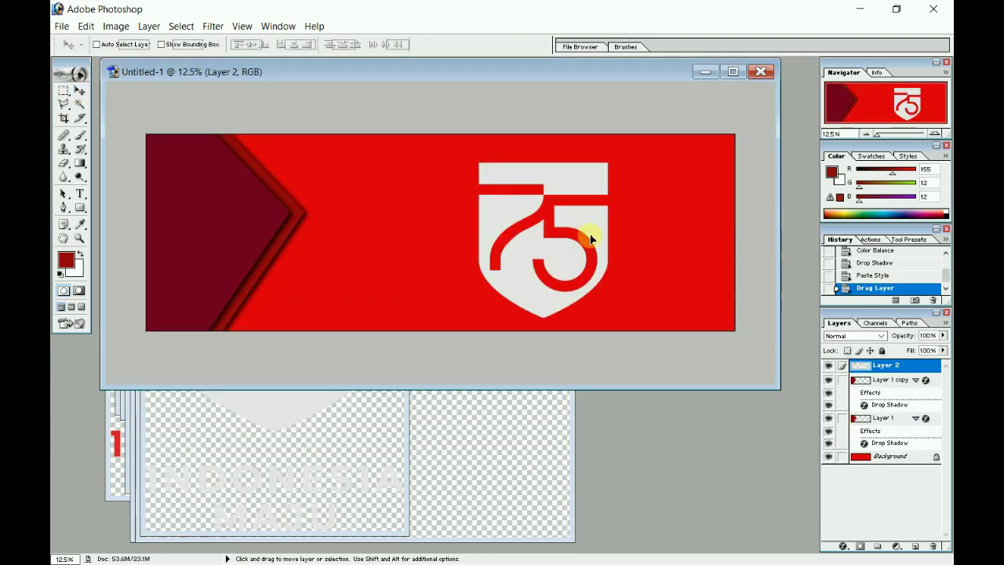
pyautogui.hotkey('ctrl', 't')
pyautogui.moveTo(612, 369); pyautogui.dragTo(569, 295)
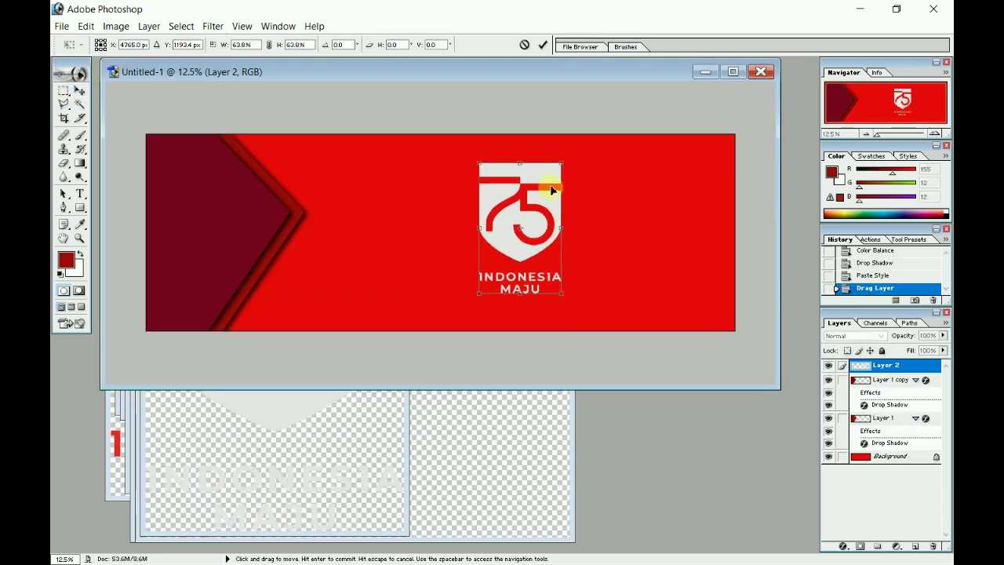
pyautogui.moveTo(551, 182)
pyautogui.mouseDown()
pyautogui.moveTo(700, 182)
pyautogui.moveTo(236, 178)
pyautogui.moveTo(611, 181)
pyautogui.mouseUp()
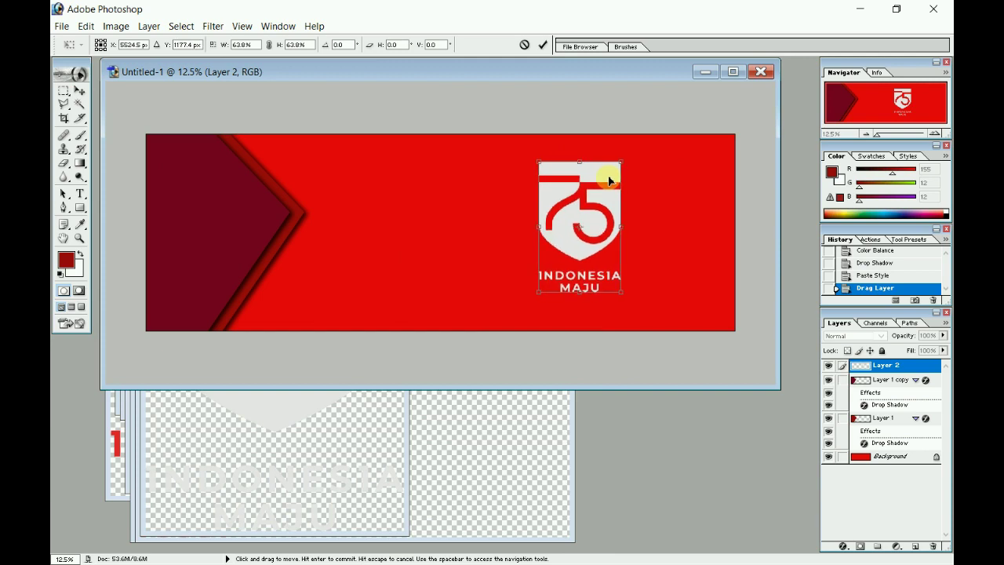
pyautogui.moveTo(621, 163)
pyautogui.mouseDown()
pyautogui.moveTo(609, 179)
pyautogui.moveTo(708, 197)
pyautogui.mouseUp()
pyautogui.press('Return')
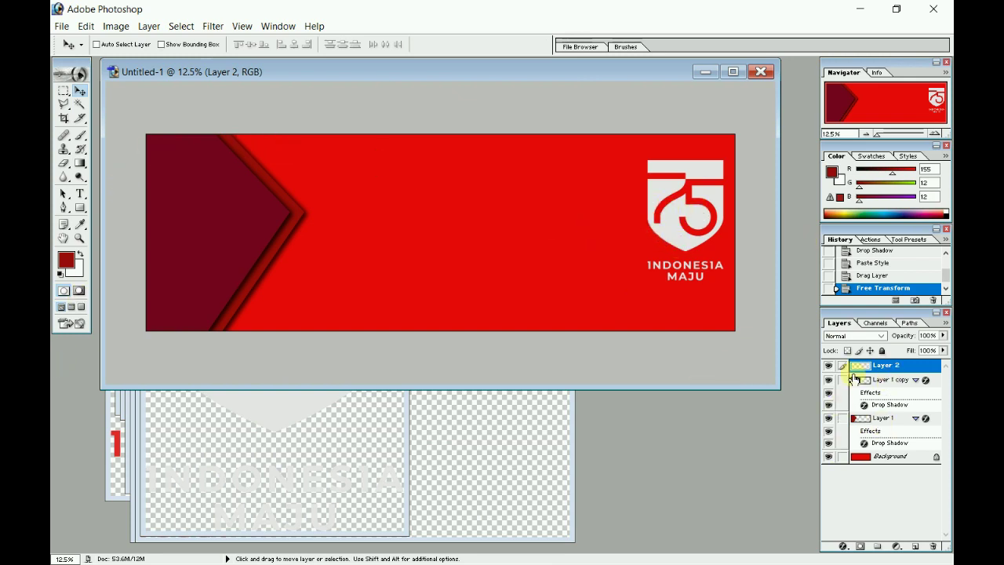
# Set the 75 logo layer to 70% opacity with 100% fill and nudge it down-left.
pyautogui.click(942, 337)
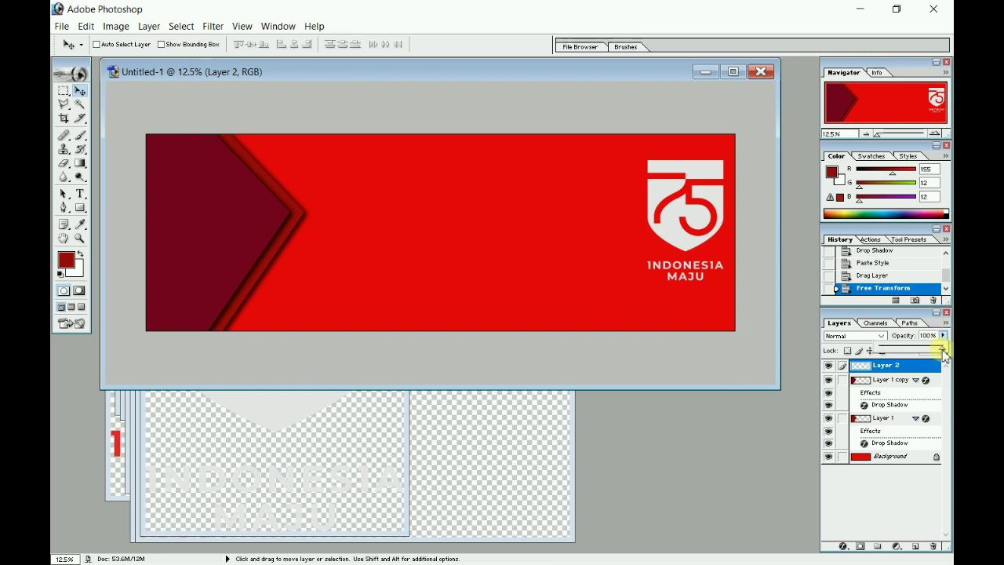
pyautogui.moveTo(922, 354); pyautogui.dragTo(919, 354)
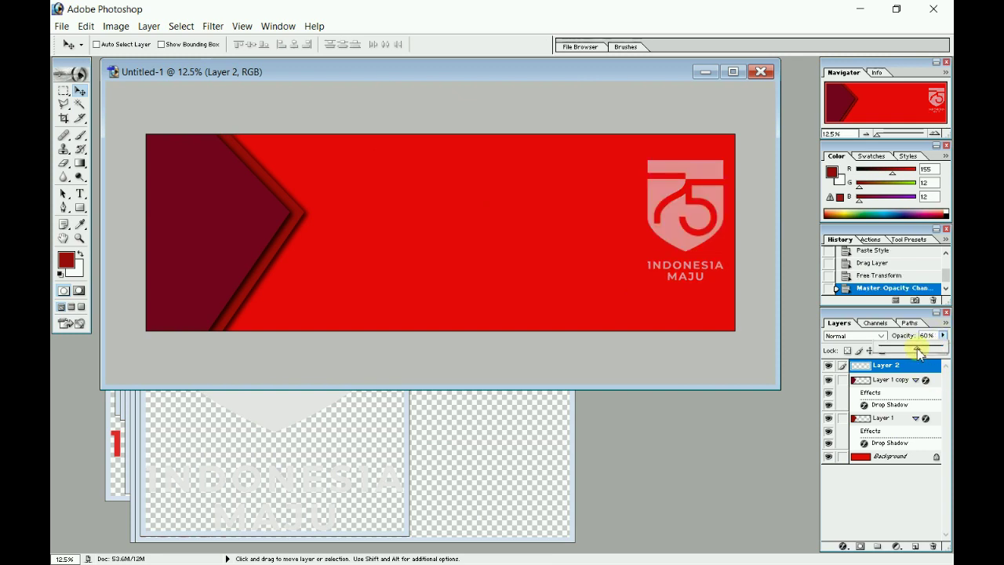
pyautogui.press('Return')
pyautogui.write('50')
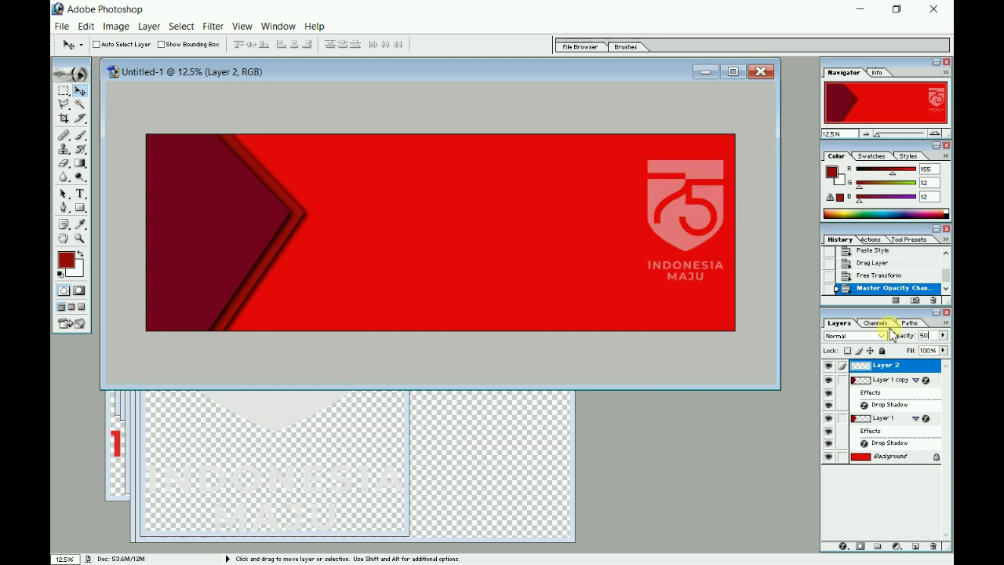
pyautogui.click(943, 350)
pyautogui.moveTo(938, 369); pyautogui.dragTo(904, 366)
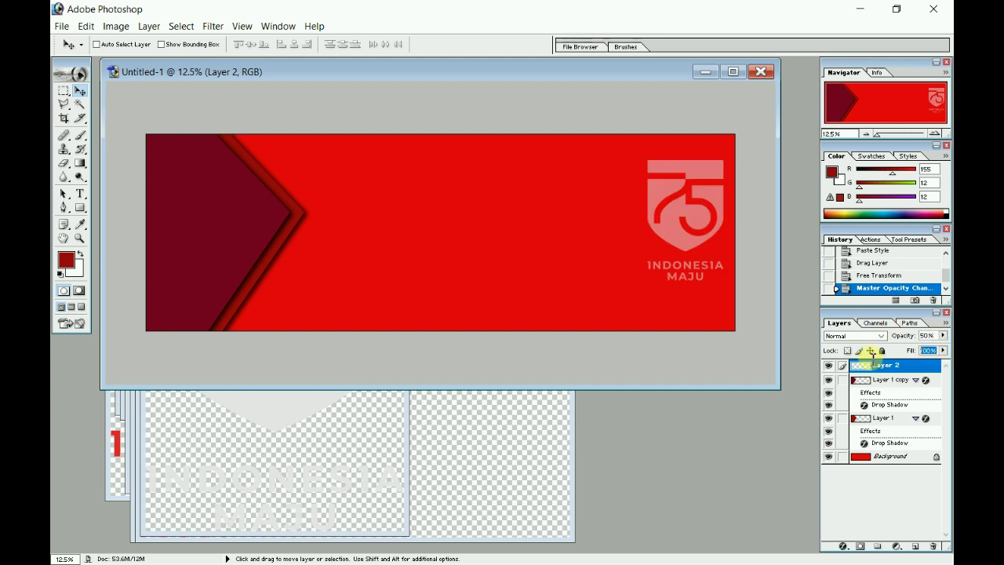
pyautogui.write('5010')
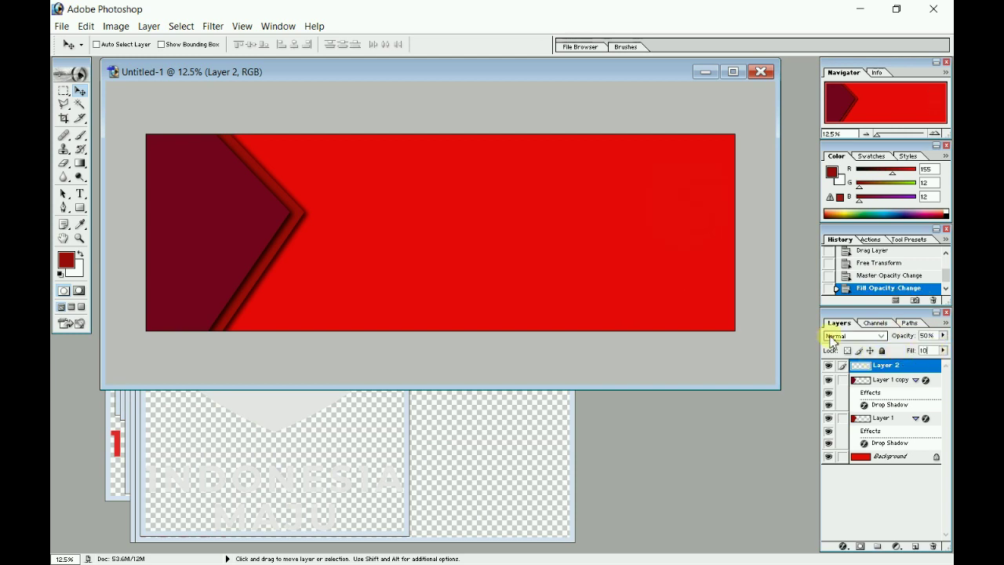
pyautogui.write('070')
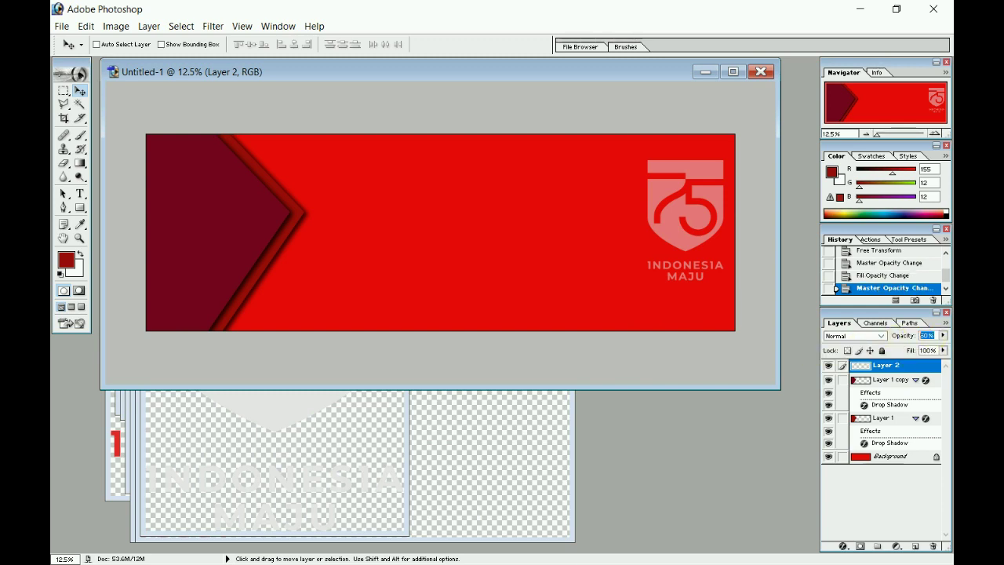
pyautogui.moveTo(669, 218); pyautogui.dragTo(666, 222)
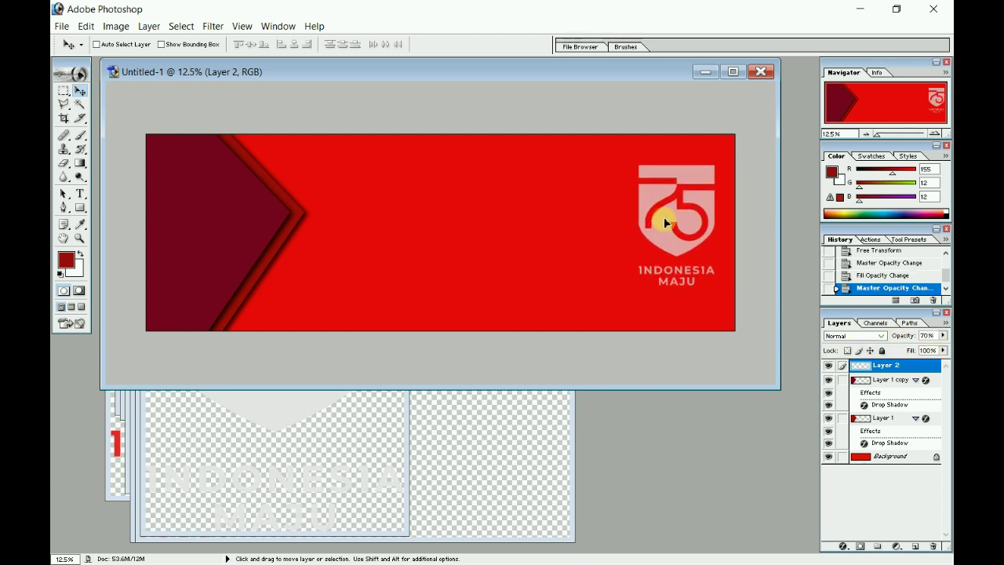
# Type 'Dirgahayu' above the banner centre and scale it up to about 310%.
pyautogui.press('m')
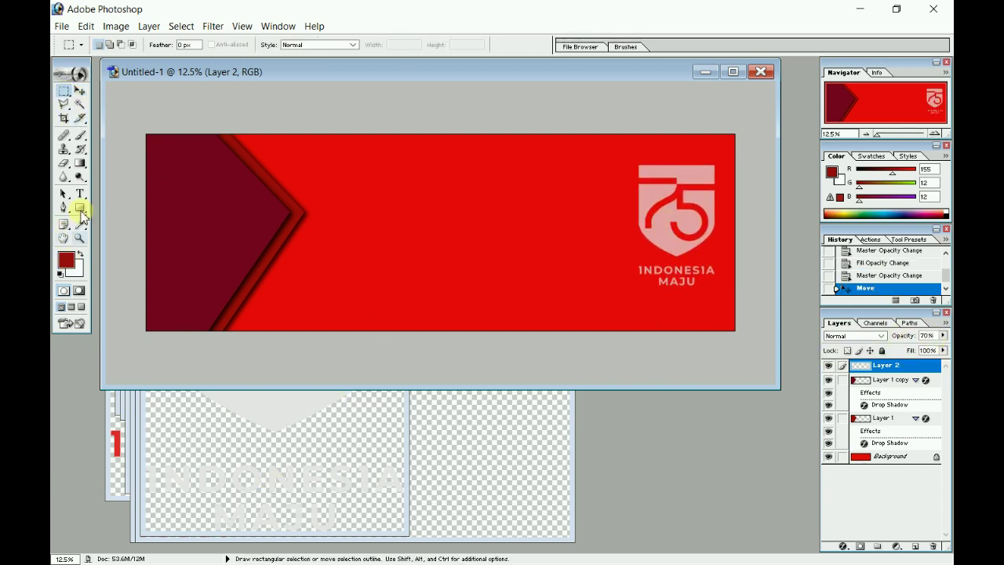
pyautogui.click(80, 194)
pyautogui.click(457, 223)
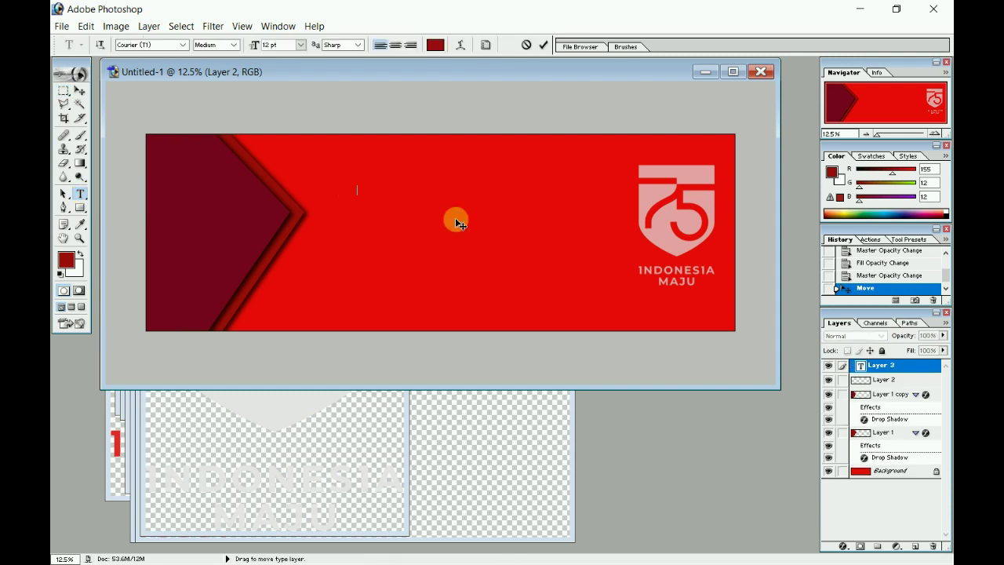
pyautogui.write('Dirgahayu')
pyautogui.press('BackSpace')
pyautogui.press('BackSpace')
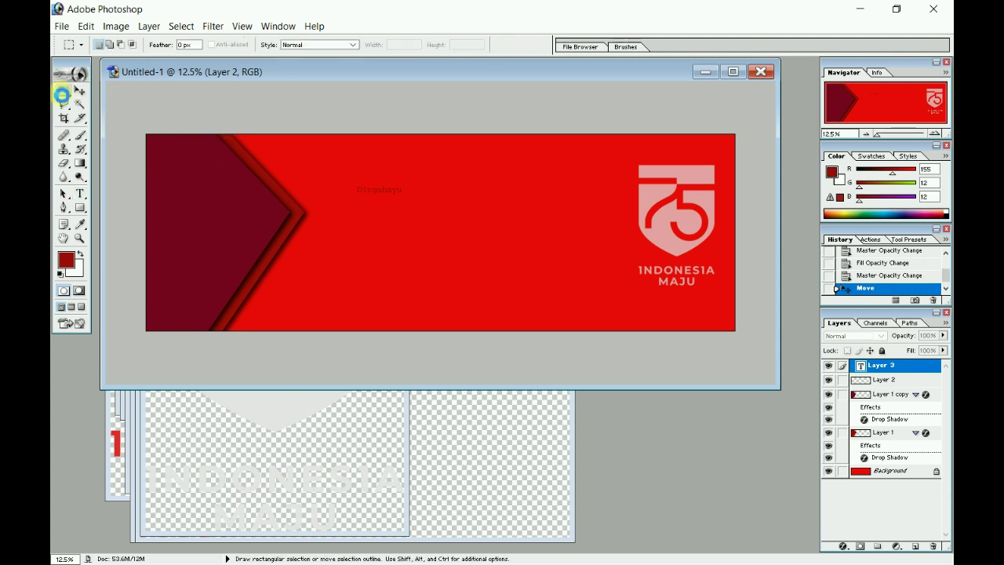
pyautogui.click(79, 90)
pyautogui.hotkey('ctrl', 't')
pyautogui.moveTo(401, 191); pyautogui.dragTo(513, 138)
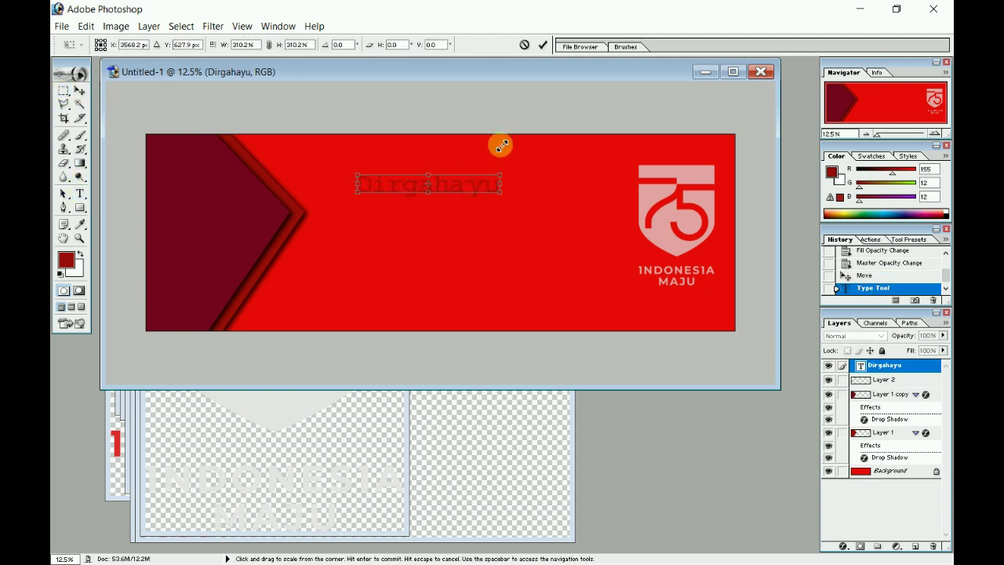
pyautogui.click(69, 92)
# Apply the enlargement and step through typefaces until Dirgahayu is set in Kaufmann BT.
pyautogui.click(455, 222)
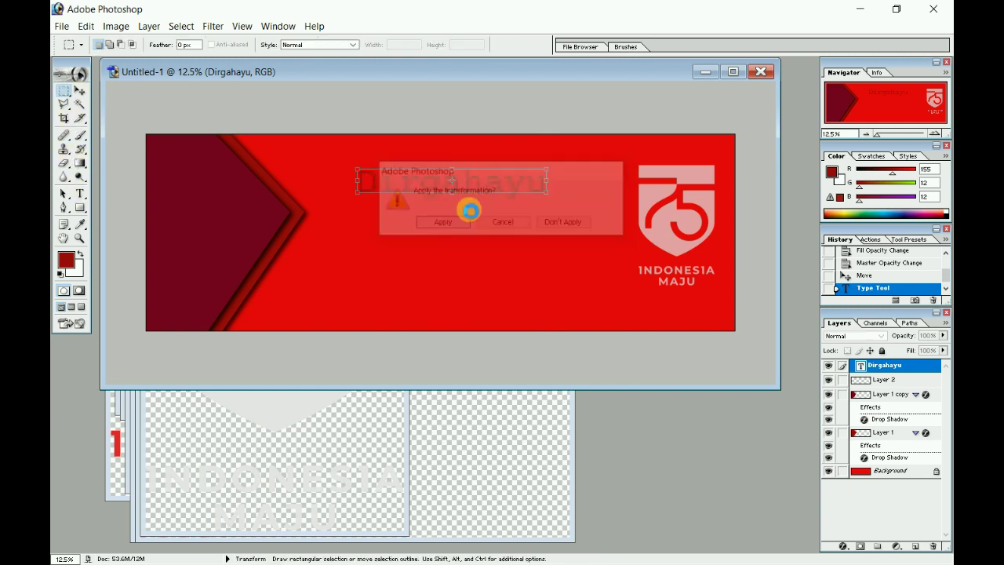
pyautogui.click(79, 196)
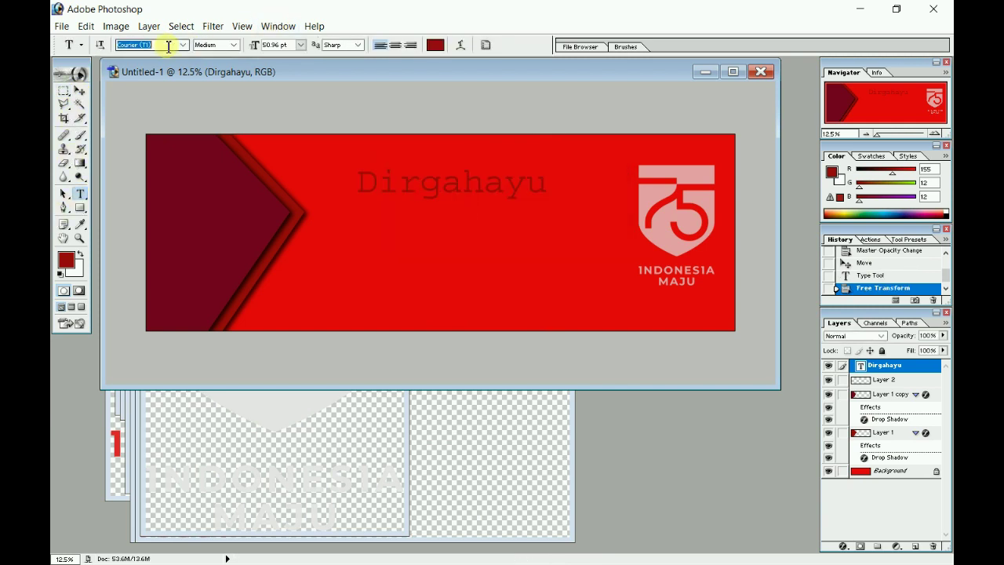
pyautogui.press('Down')
pyautogui.press('Down')
pyautogui.press('Down')
pyautogui.press('Down')
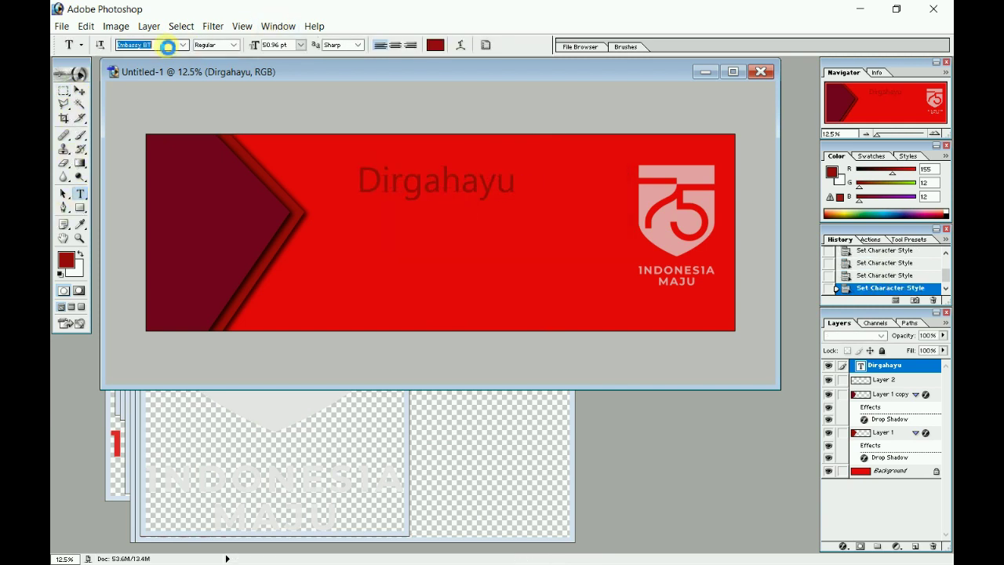
pyautogui.press('Down')
pyautogui.press('Down')
pyautogui.press('Down')
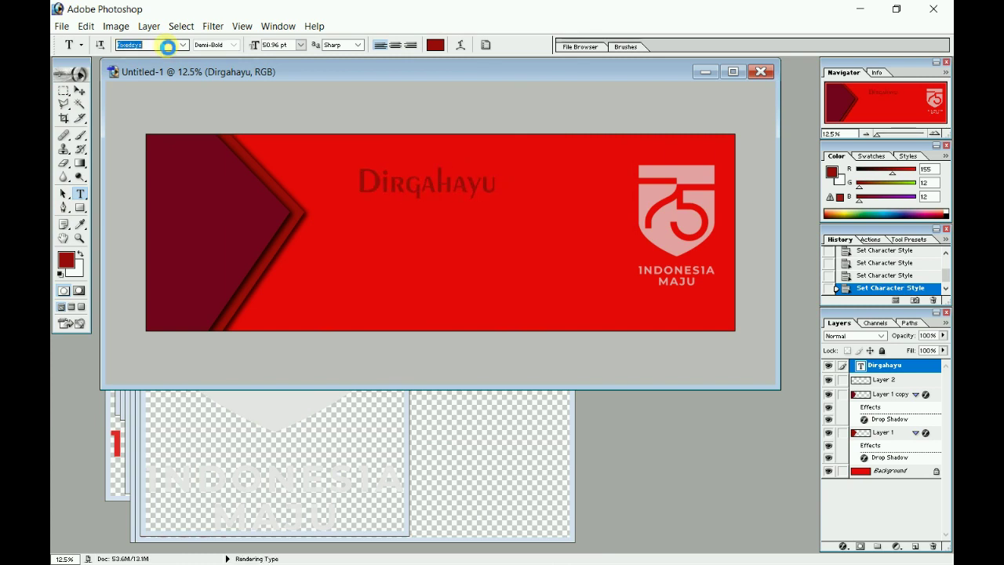
pyautogui.press('Down')
pyautogui.press('Down')
pyautogui.press('Down')
pyautogui.press('Down')
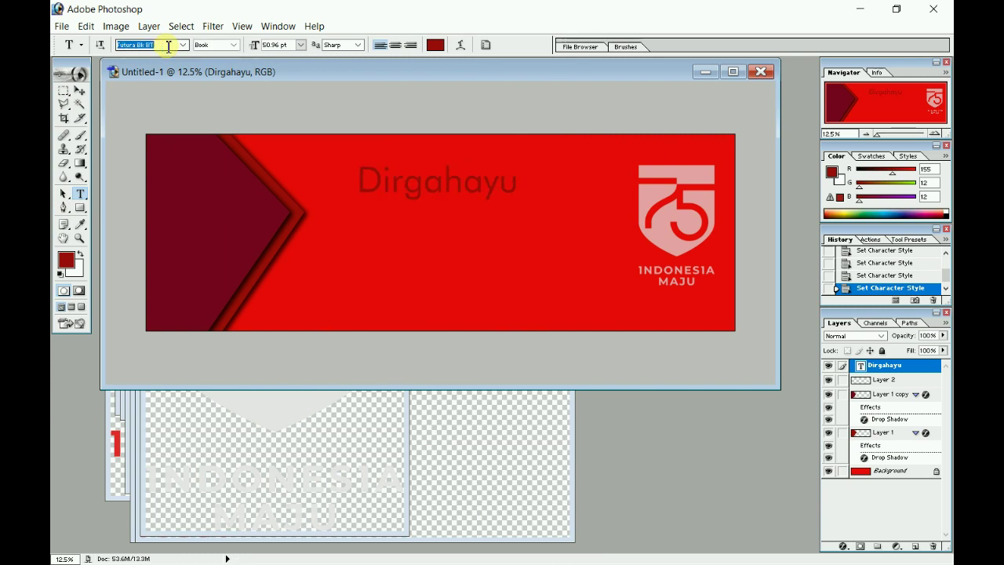
pyautogui.press('Down')
pyautogui.press('Down')
pyautogui.press('Down')
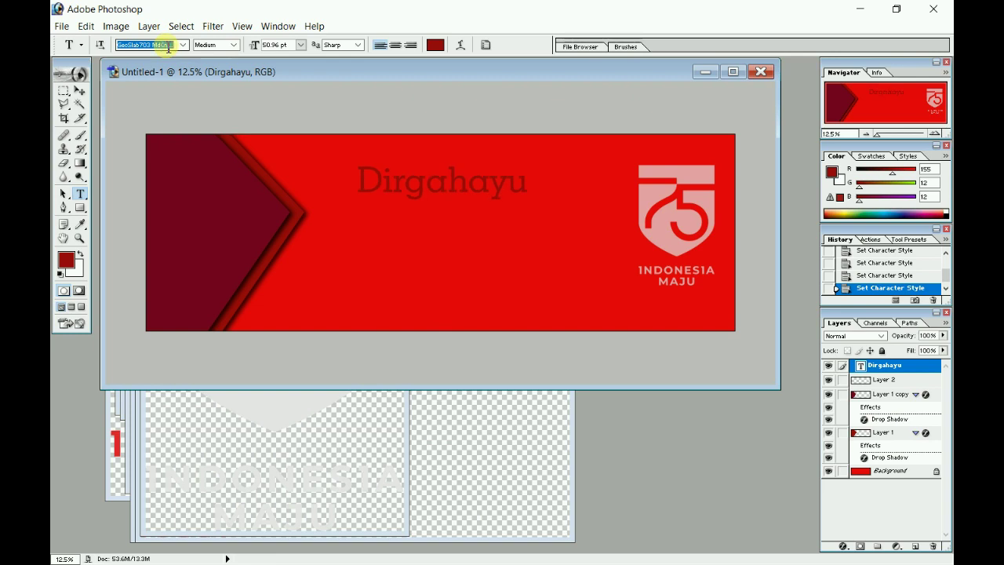
pyautogui.press('Down')
pyautogui.press('Down')
pyautogui.press('Down')
pyautogui.press('Down')
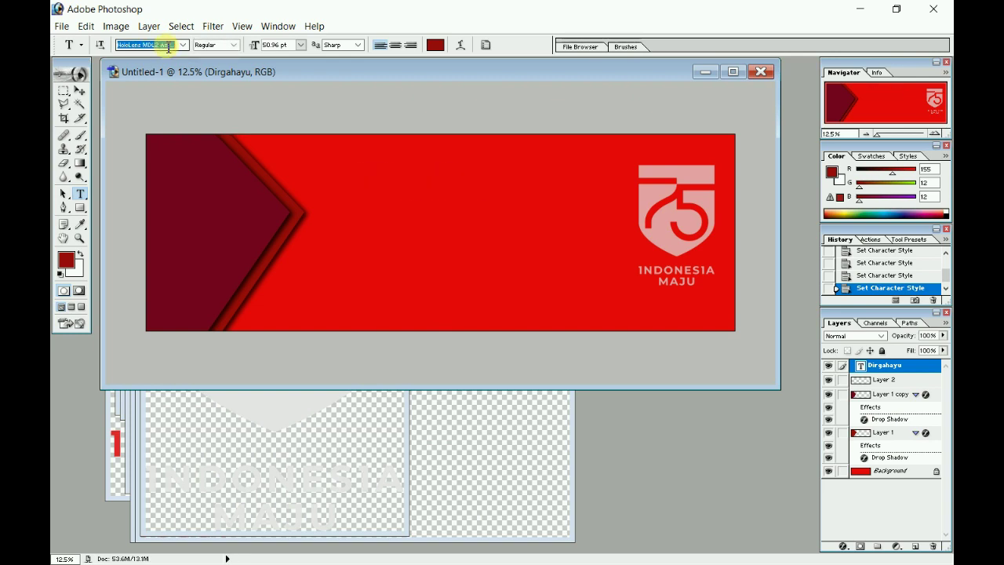
pyautogui.press('Down')
pyautogui.press('Down')
pyautogui.press('Down')
pyautogui.press('Down')
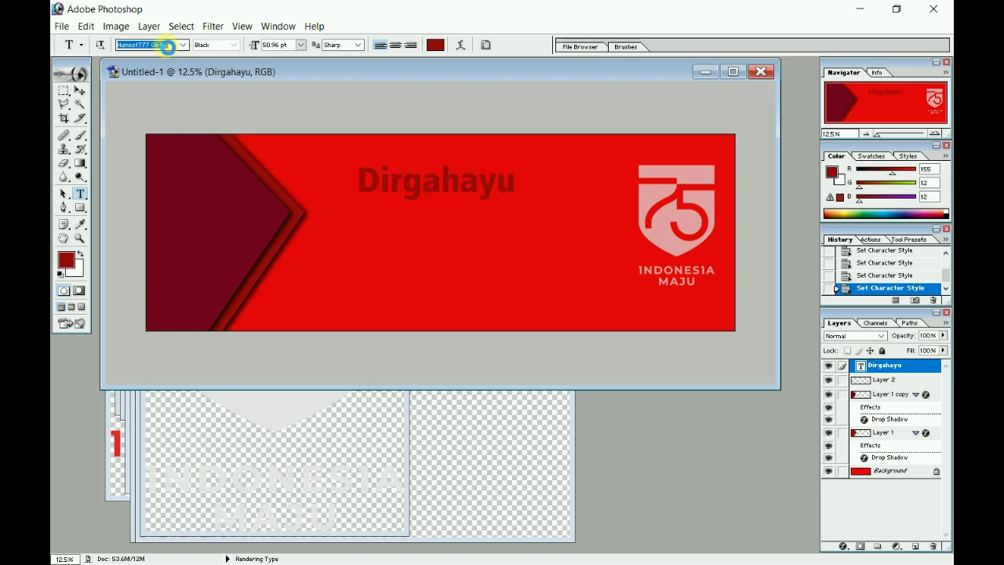
pyautogui.press('Down')
pyautogui.press('Down')
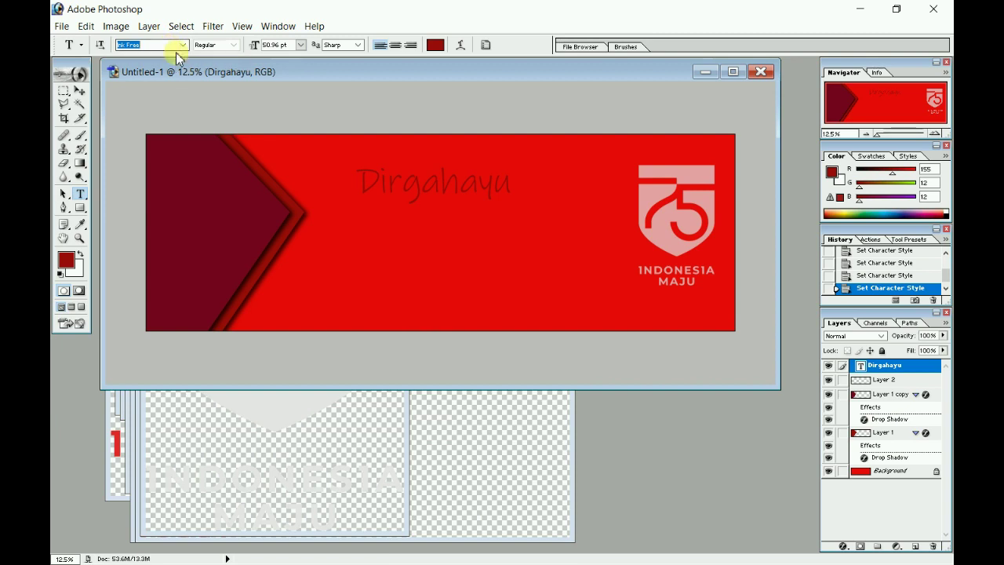
# Select the Dirgahayu word and begin retyping it in capitals as DIRGAHAYU.
pyautogui.click(403, 183)
pyautogui.doubleClick(405, 184)
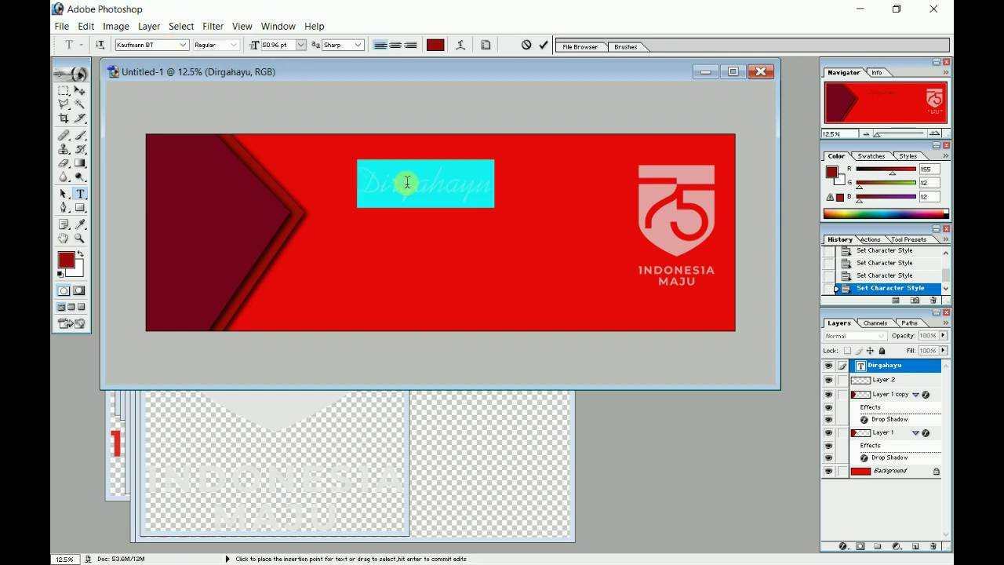
pyautogui.write('DIRGAHAYU')
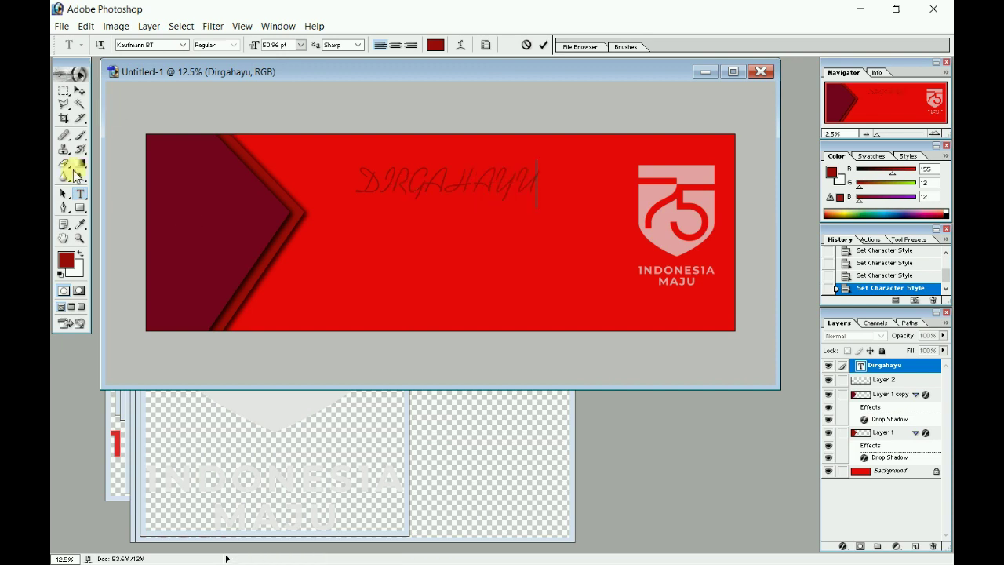
# Commit the retyped DIRGAHAYU heading and preview typefaces, trying Arial.
pyautogui.click(63, 90)
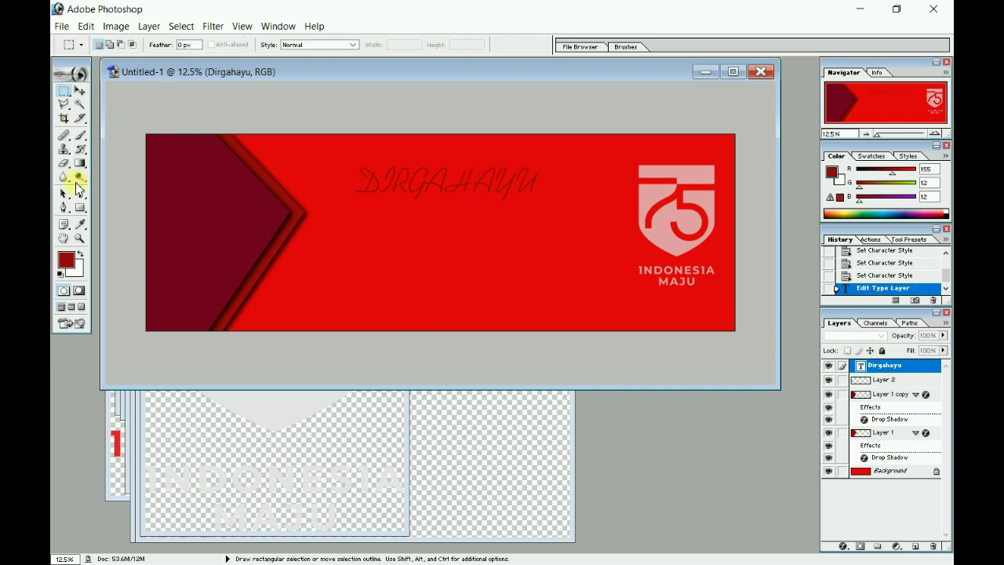
pyautogui.click(80, 193)
pyautogui.press('Down')
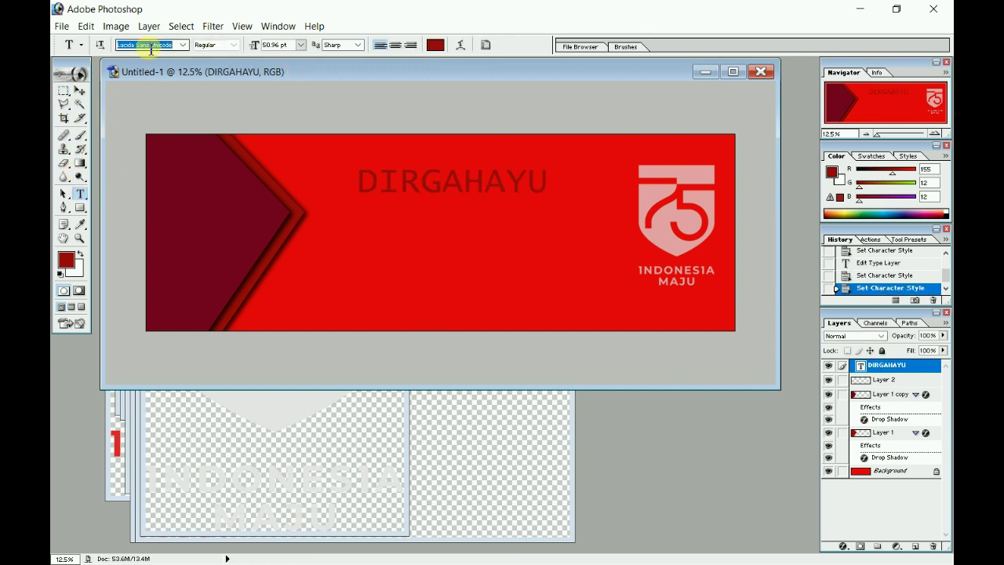
pyautogui.press('Down')
pyautogui.press('Down')
pyautogui.press('Down')
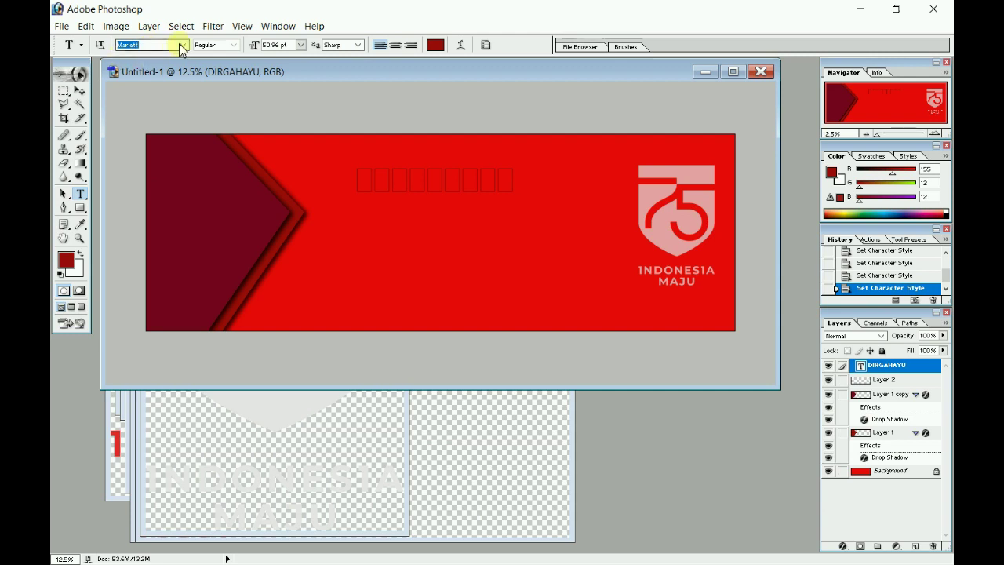
pyautogui.click(182, 46)
pyautogui.scroll(10, 203, 84)
pyautogui.click(150, 69)
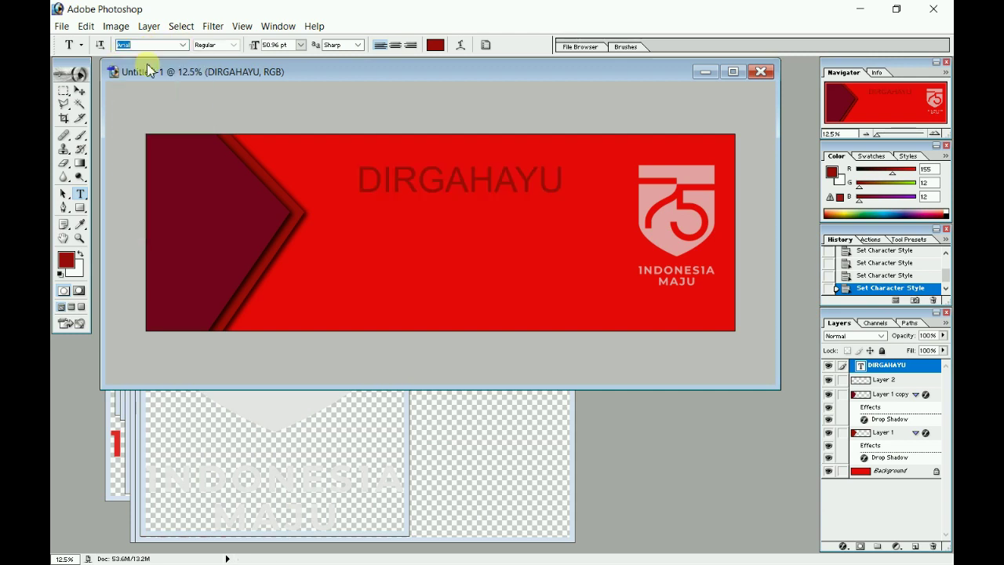
# Move on to Cambria and set the heading's font style to Bold.
pyautogui.press('Down')
pyautogui.press('Down')
pyautogui.press('Down')
pyautogui.press('Down')
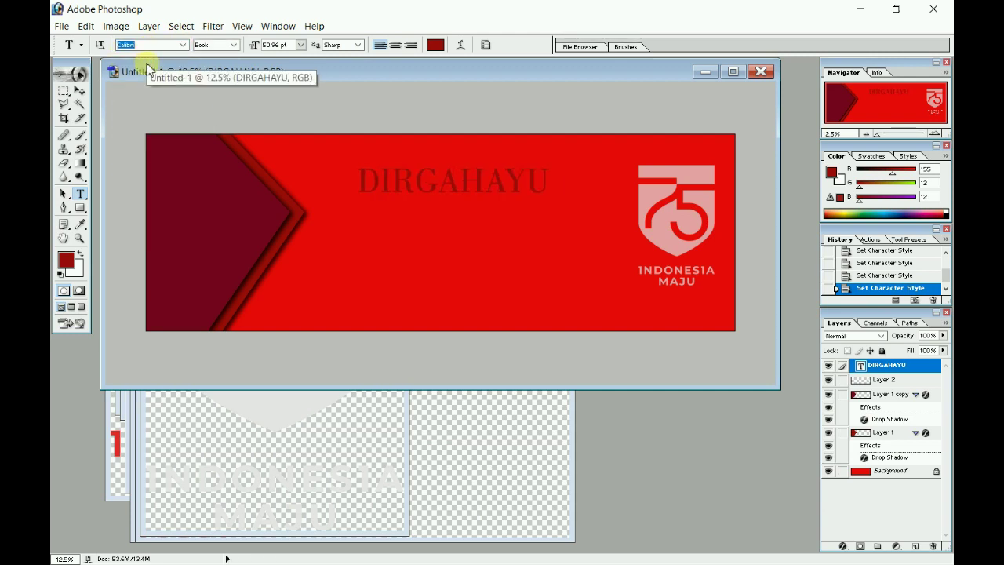
pyautogui.press('Down')
pyautogui.press('Down')
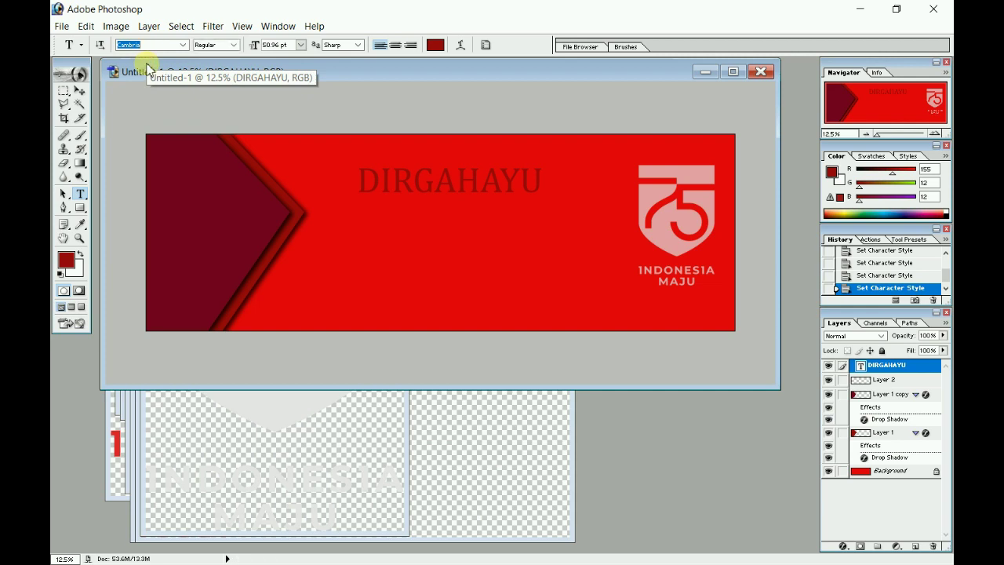
pyautogui.click(229, 45)
pyautogui.click(211, 73)
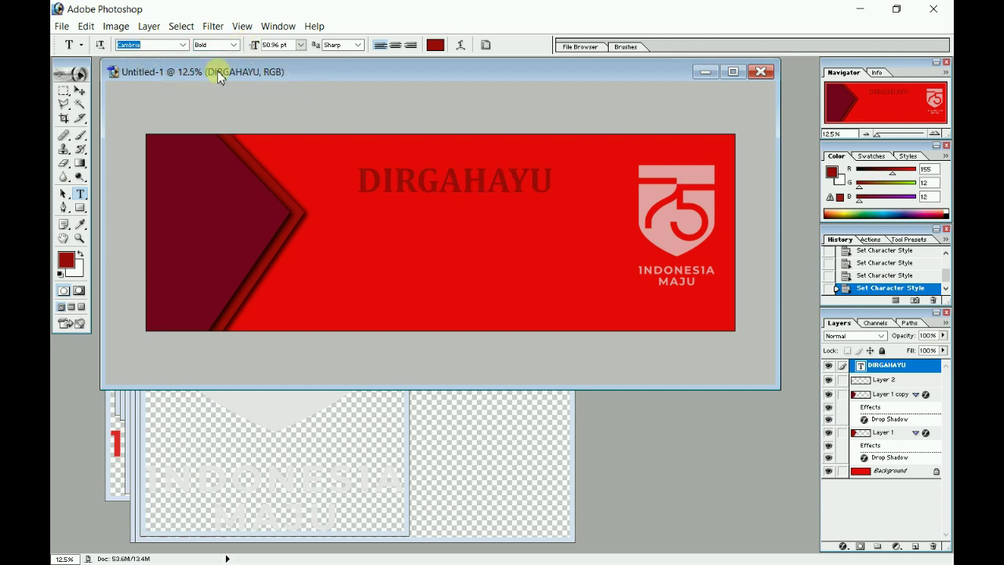
pyautogui.click(230, 45)
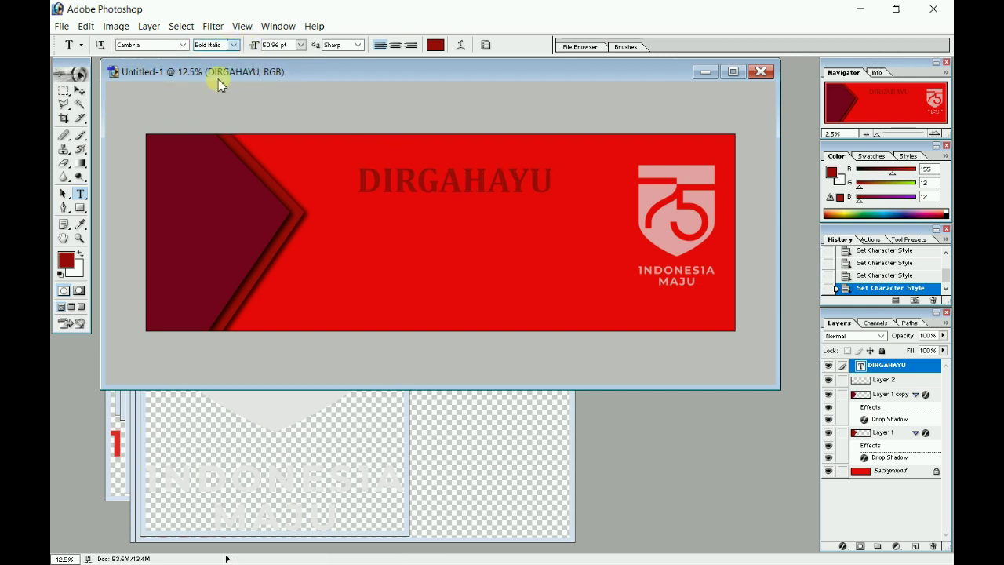
# Enlarge the DIRGAHAYU heading to about 108 pt and tilt it about 4° upward.
pyautogui.hotkey('ctrl', 't')
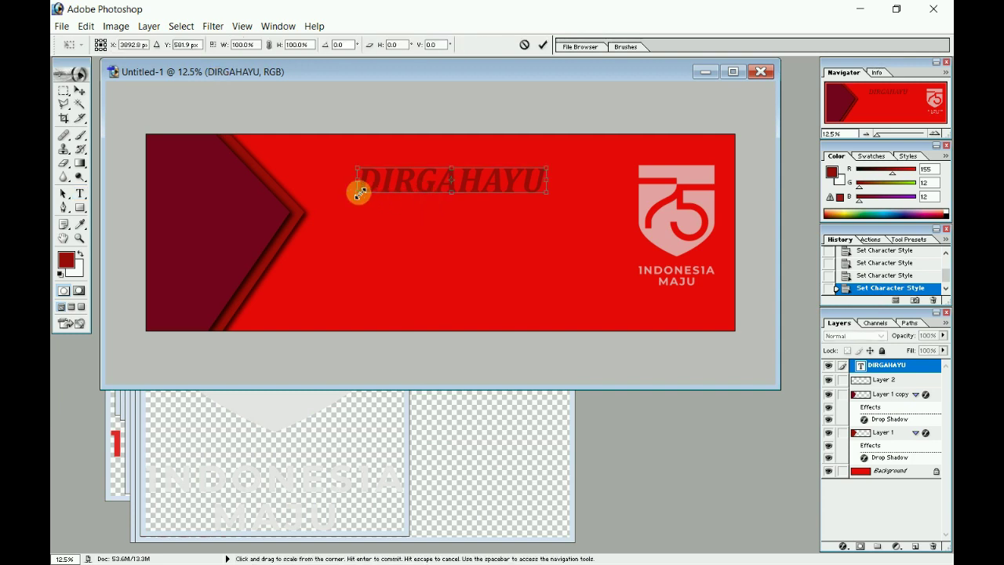
pyautogui.moveTo(359, 192); pyautogui.dragTo(288, 210)
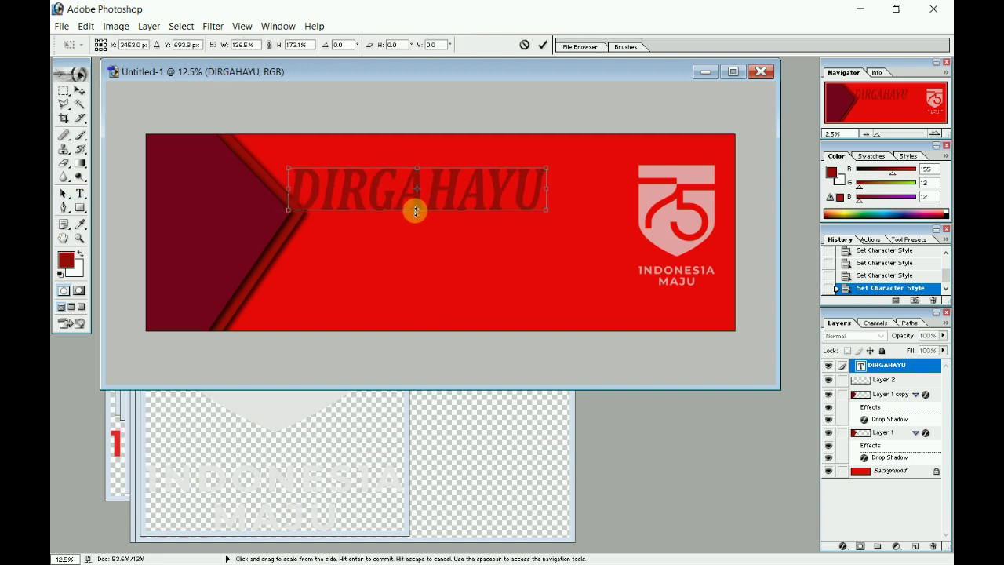
pyautogui.moveTo(547, 167); pyautogui.dragTo(601, 146)
pyautogui.moveTo(531, 183); pyautogui.dragTo(533, 191)
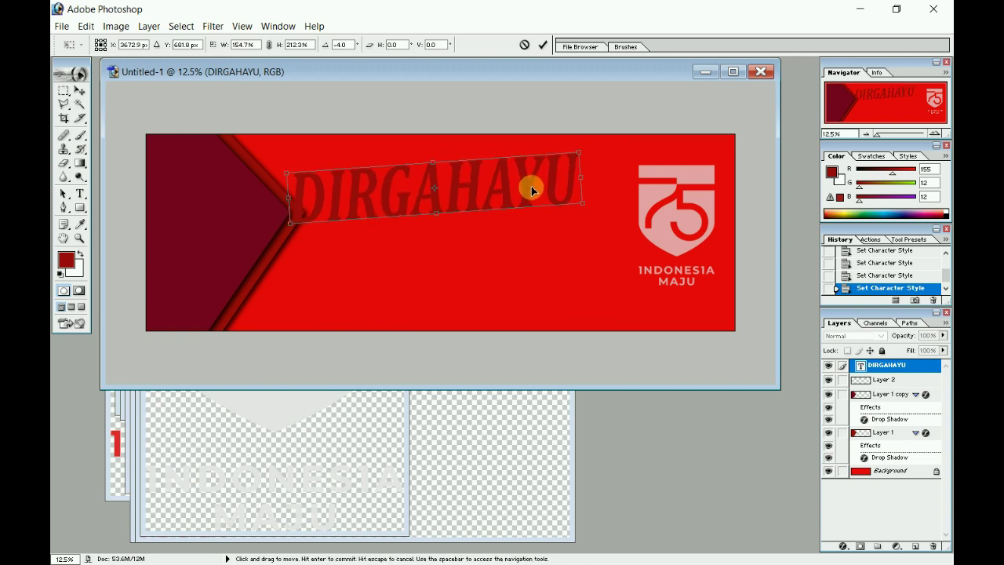
pyautogui.press('Return')
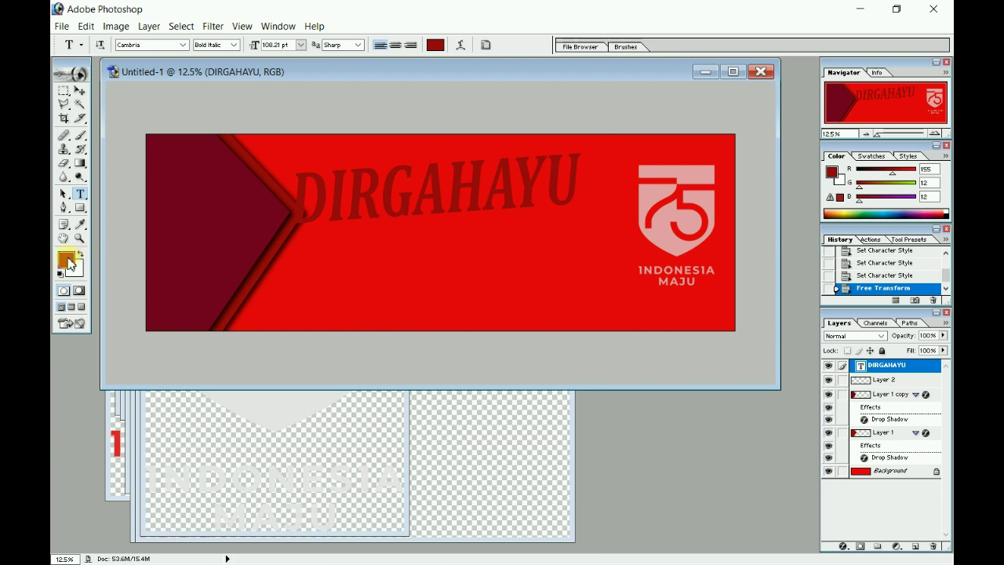
# Recolour the DIRGAHAYU text pale pinkish white F4E3E3.
pyautogui.doubleClick(415, 209)
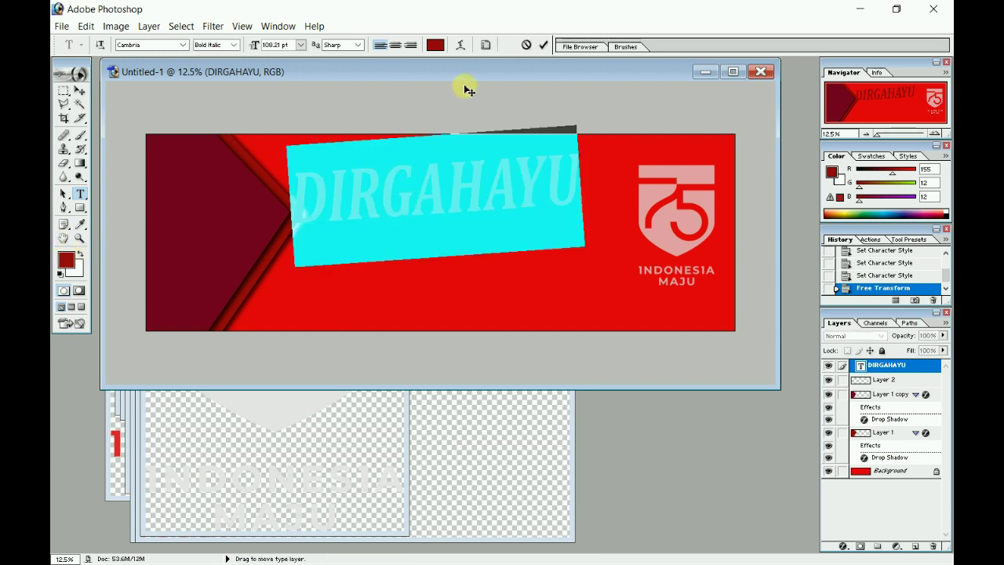
pyautogui.click(436, 45)
pyautogui.click(367, 208)
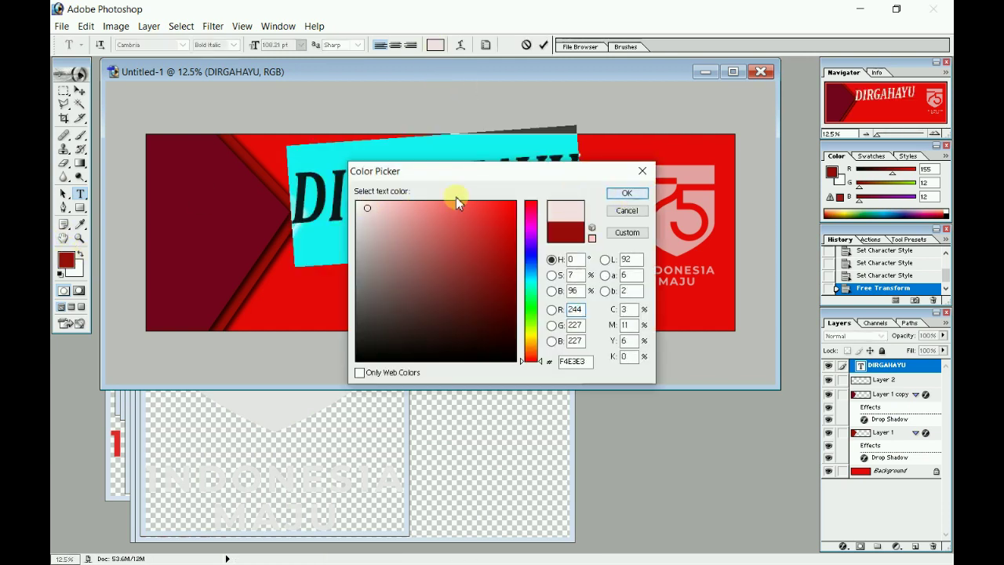
pyautogui.click(625, 193)
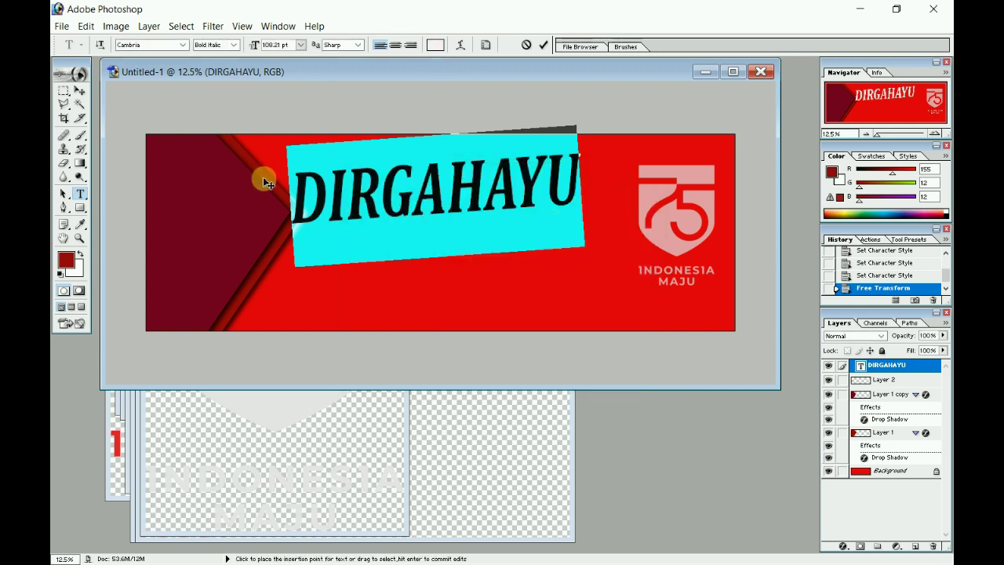
pyautogui.click(74, 95)
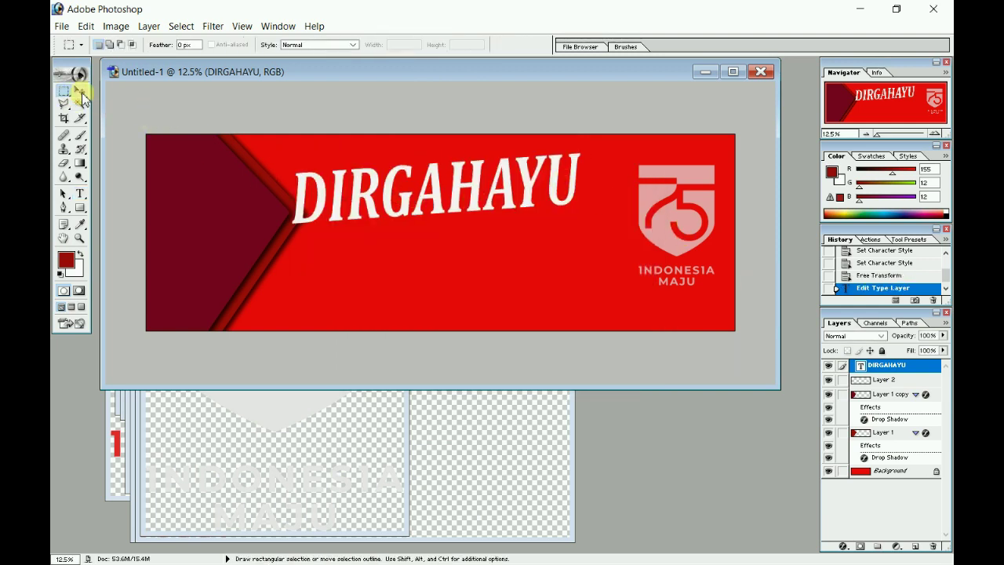
# Nudge the title slightly down and apply a small slant and size adjustment.
pyautogui.click(79, 92)
pyautogui.moveTo(437, 208); pyautogui.dragTo(437, 224)
pyautogui.hotkey('ctrl', 't')
pyautogui.press('Return')
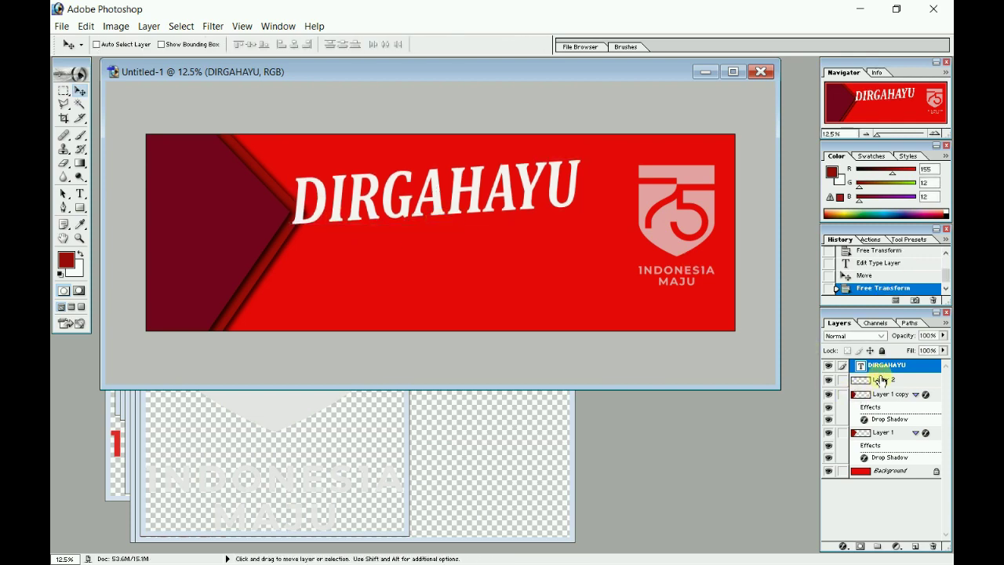
# Enable Drop Shadow and Stroke in the DIRGAHAYU layer's Blending Options.
pyautogui.rightClick(880, 366)
pyautogui.click(856, 394)
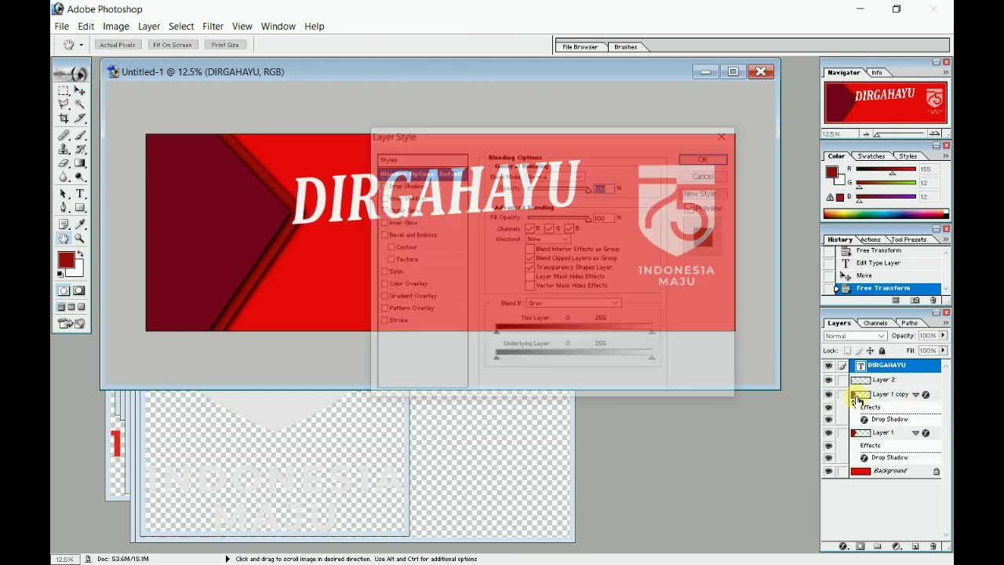
pyautogui.moveTo(572, 140); pyautogui.dragTo(700, 194)
pyautogui.click(551, 241)
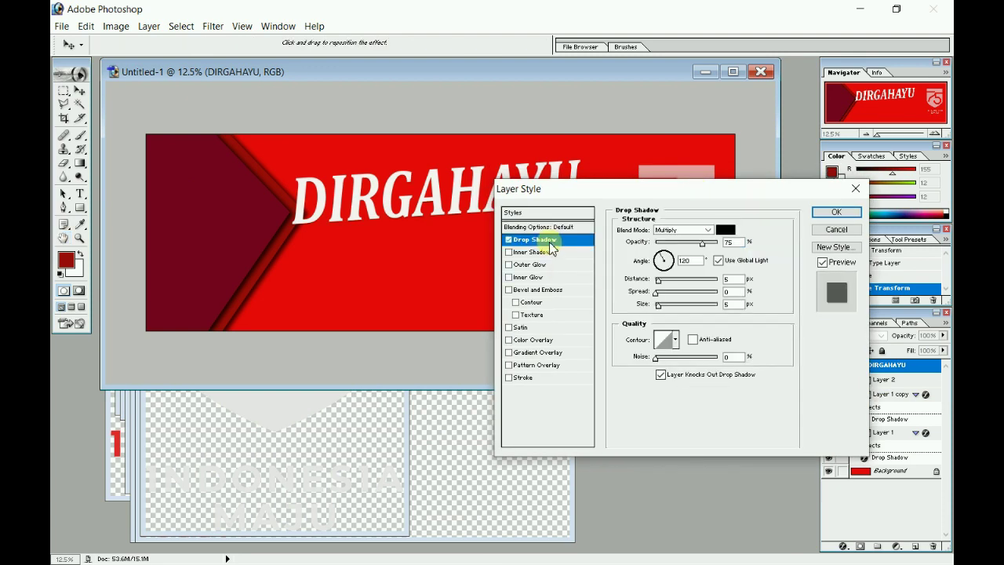
pyautogui.click(526, 378)
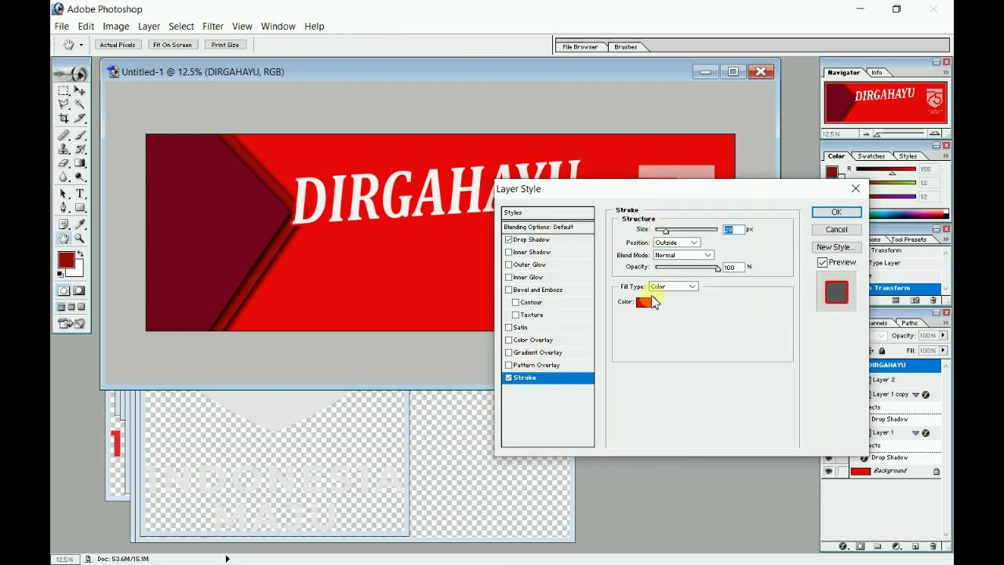
# Make the stroke near-black, about 43 px thick, positioned Outside.
pyautogui.click(650, 302)
pyautogui.click(422, 287)
pyautogui.moveTo(505, 180); pyautogui.dragTo(625, 192)
pyautogui.moveTo(538, 295)
pyautogui.mouseDown()
pyautogui.moveTo(572, 265)
pyautogui.moveTo(576, 354)
pyautogui.moveTo(492, 369)
pyautogui.mouseUp()
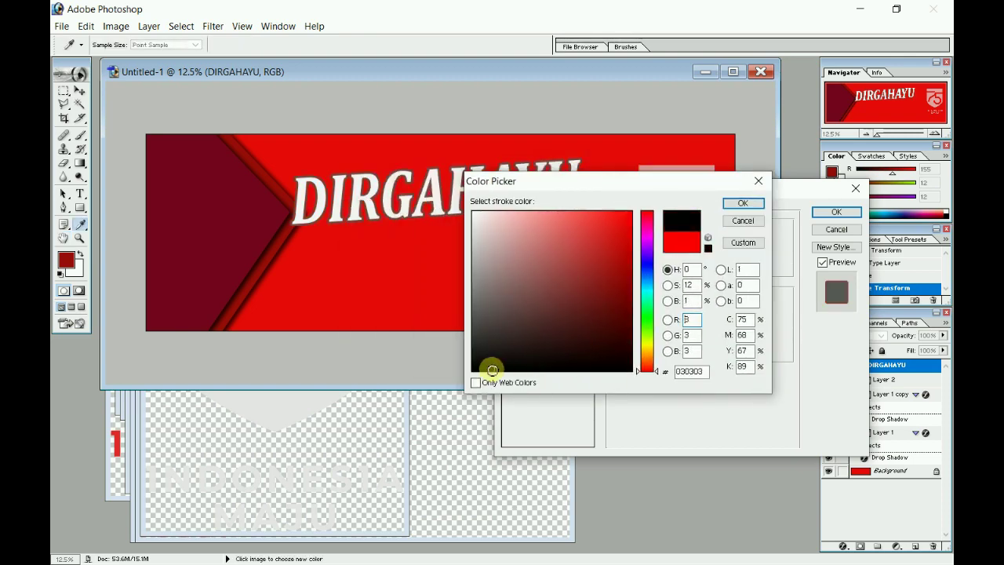
pyautogui.click(737, 204)
pyautogui.moveTo(670, 236); pyautogui.dragTo(672, 235)
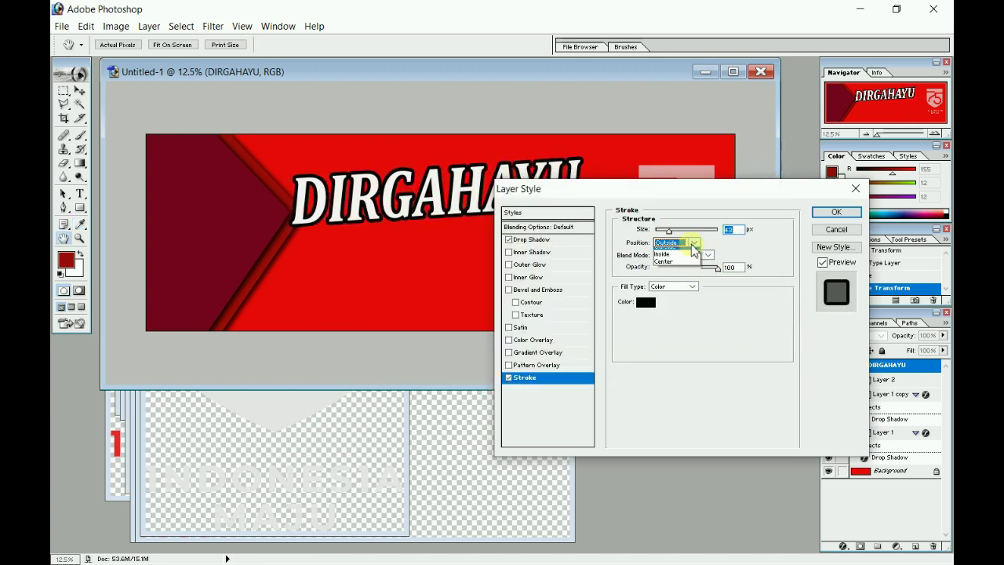
pyautogui.click(694, 250)
# Review the drop shadow settings and reopen the stroke colour picker.
pyautogui.click(536, 240)
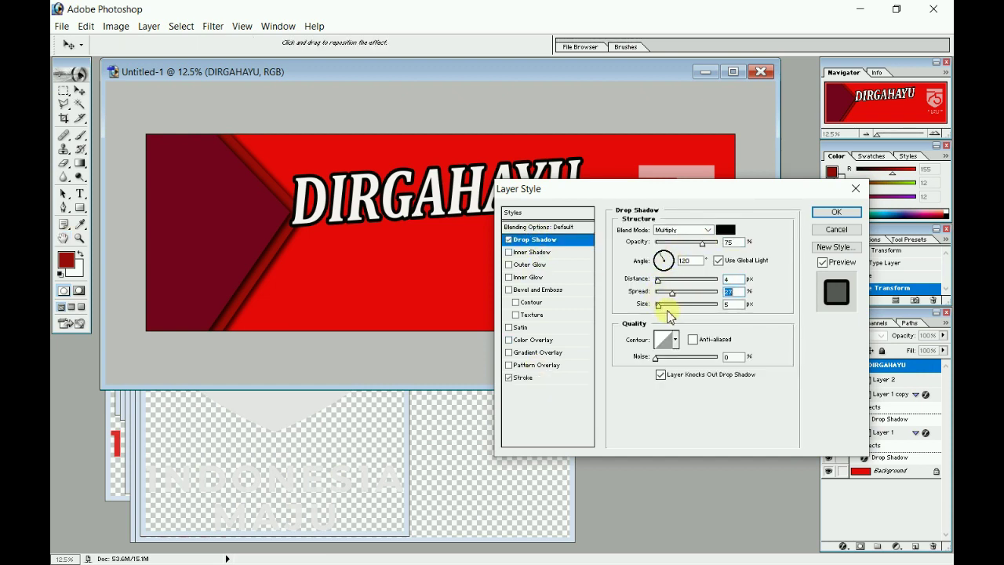
pyautogui.click(541, 377)
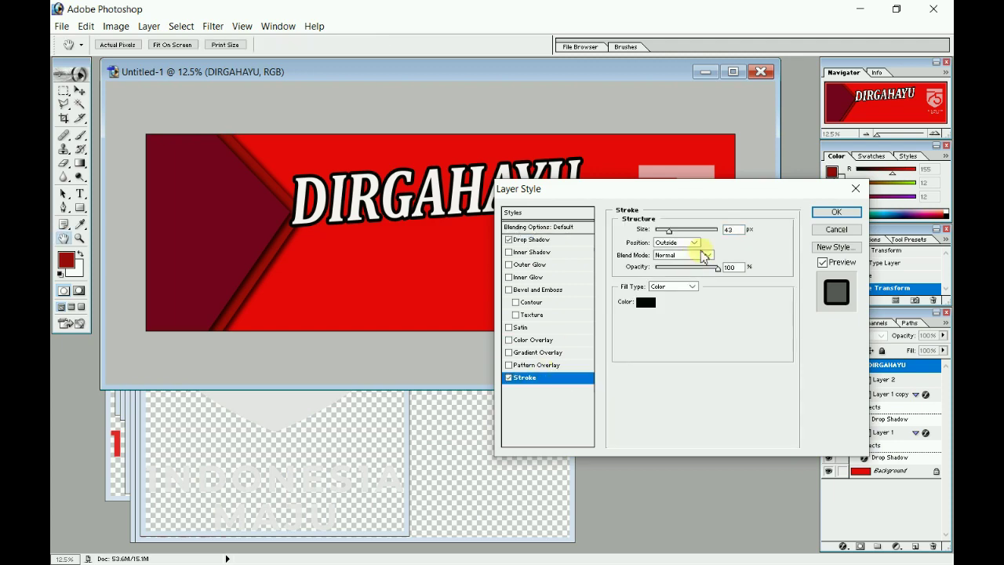
pyautogui.click(647, 304)
# Try red, yellow, blue and green stroke colours, then discard the change.
pyautogui.click(617, 281)
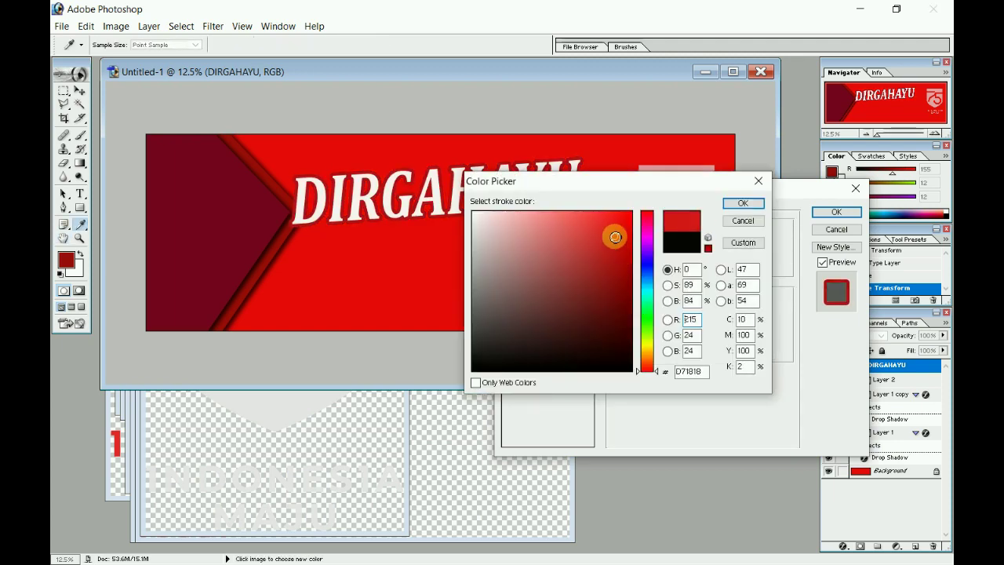
pyautogui.moveTo(504, 264); pyautogui.dragTo(500, 289)
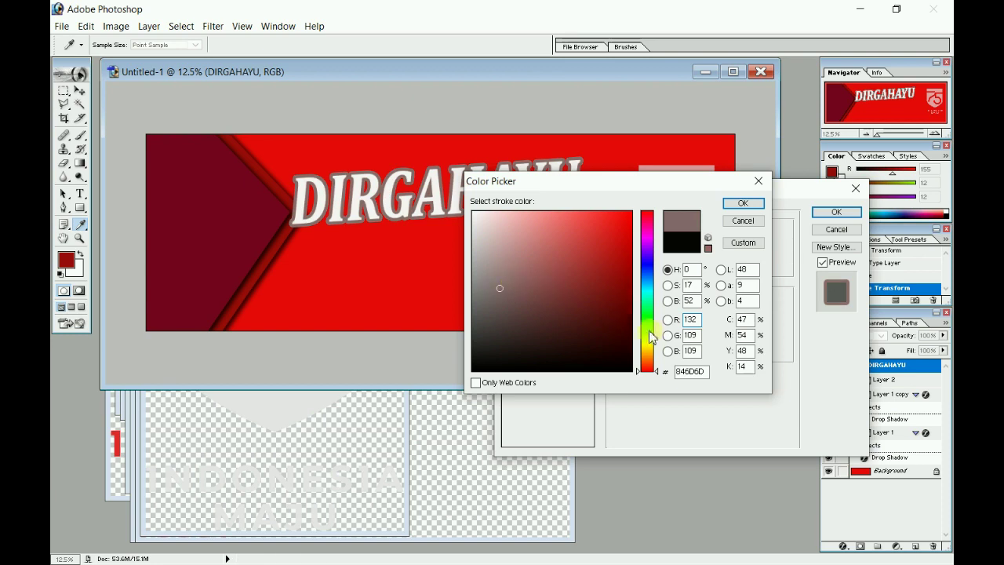
pyautogui.moveTo(646, 336); pyautogui.dragTo(647, 342)
pyautogui.click(615, 229)
pyautogui.moveTo(616, 228)
pyautogui.mouseDown()
pyautogui.moveTo(617, 259)
pyautogui.moveTo(648, 278)
pyautogui.mouseUp()
pyautogui.click(649, 265)
pyautogui.click(612, 226)
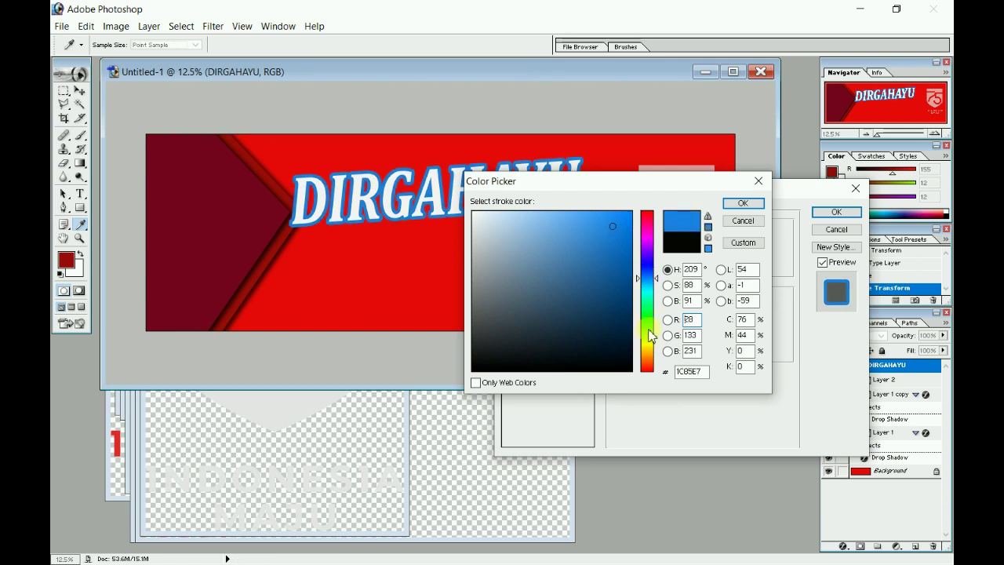
pyautogui.moveTo(648, 337); pyautogui.dragTo(650, 306)
pyautogui.click(741, 222)
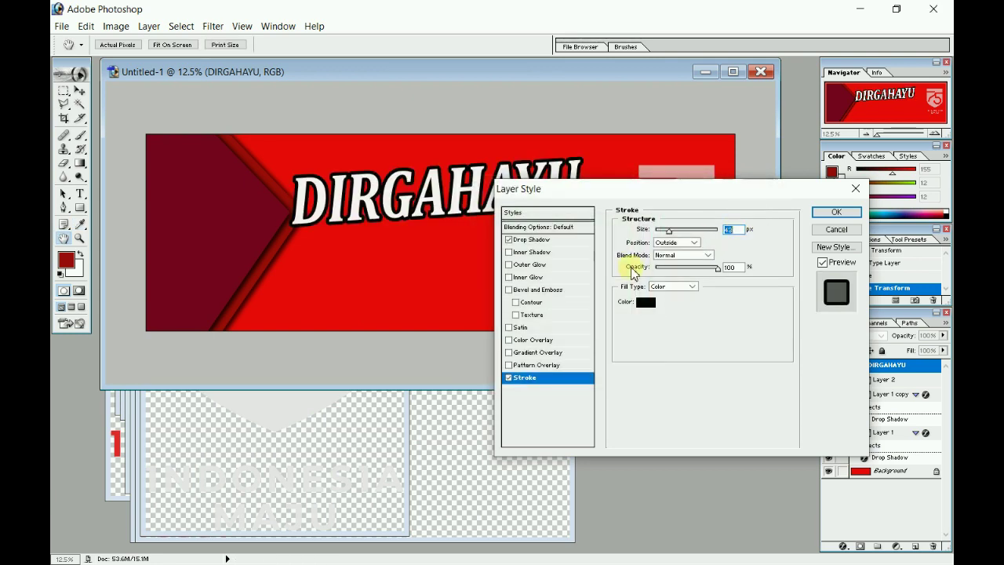
# Replace the stroke with Bevel and Emboss at about 271% depth, then nudge the title up.
pyautogui.click(507, 378)
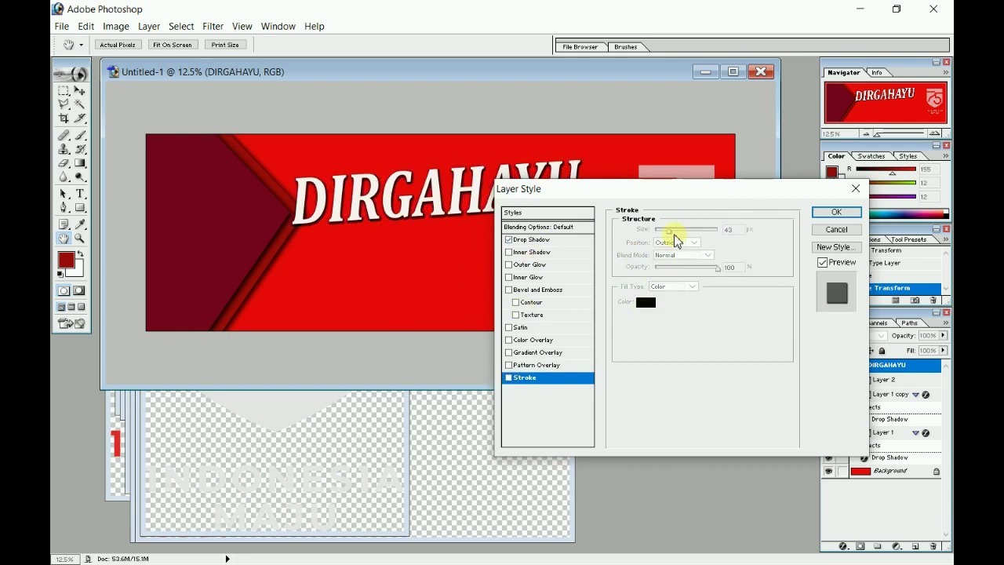
pyautogui.click(540, 239)
pyautogui.click(520, 276)
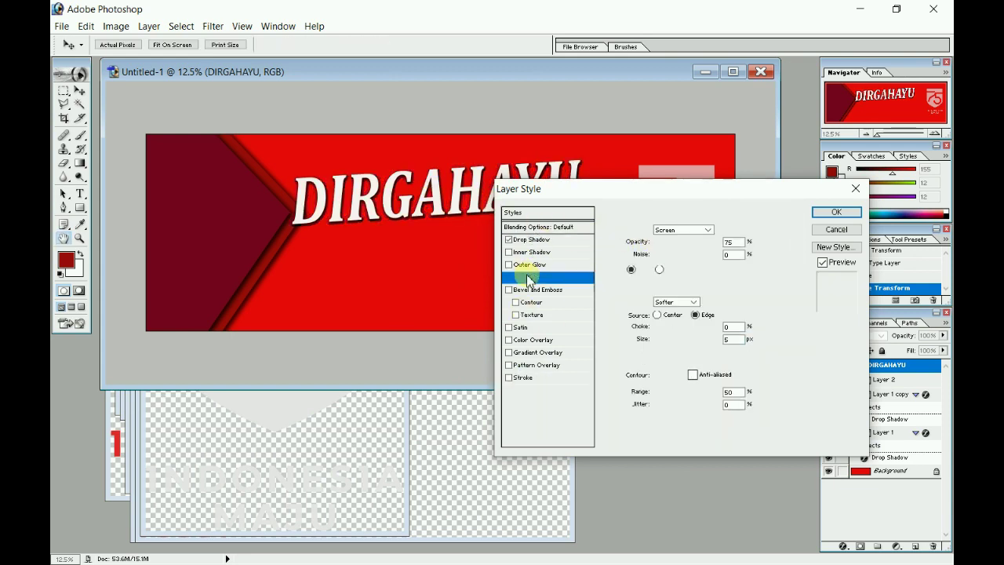
pyautogui.click(520, 290)
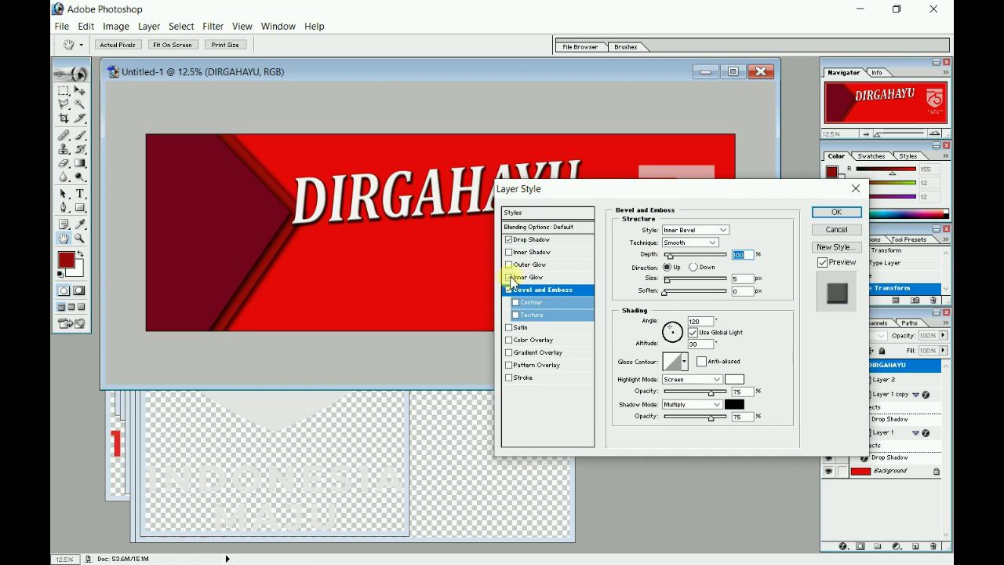
pyautogui.moveTo(672, 256); pyautogui.dragTo(682, 255)
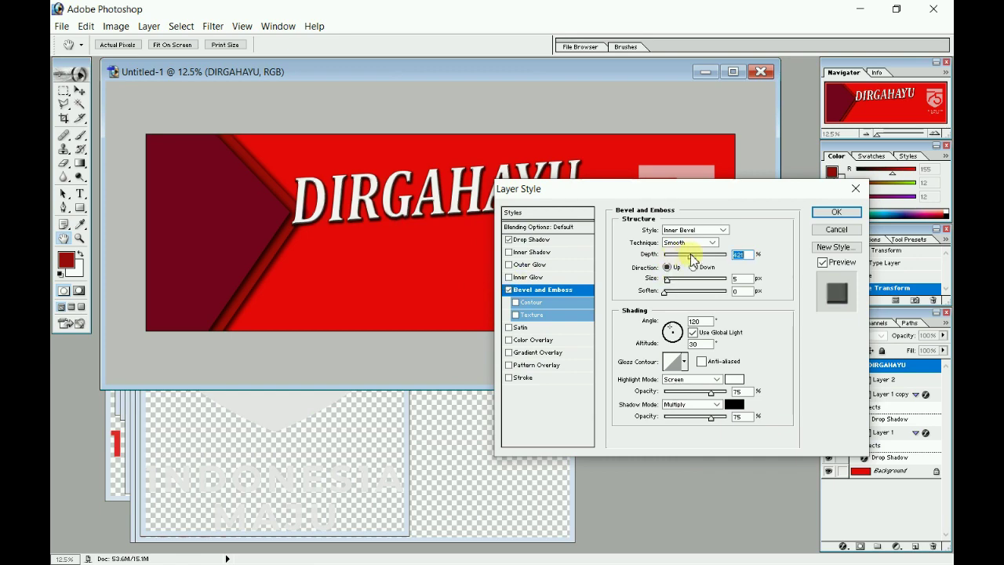
pyautogui.click(834, 218)
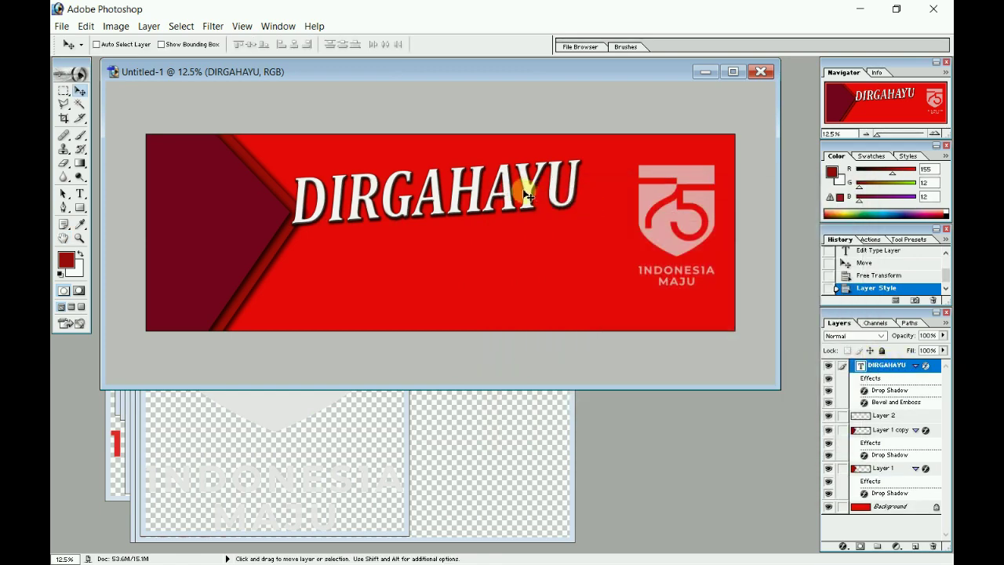
pyautogui.moveTo(528, 196); pyautogui.dragTo(525, 186)
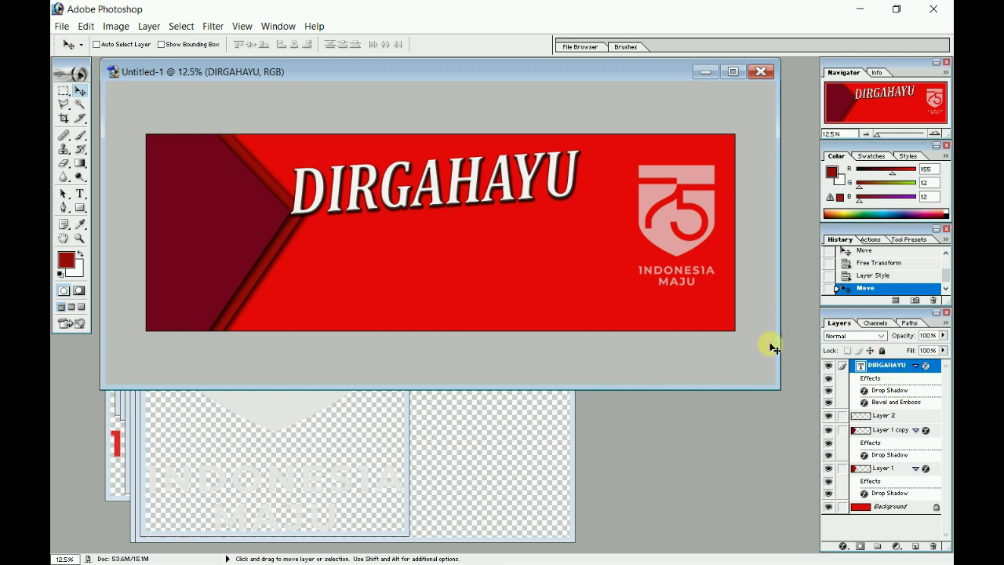
# Duplicate the DIRGAHAYU layer and move the copy below the original.
pyautogui.rightClick(888, 371)
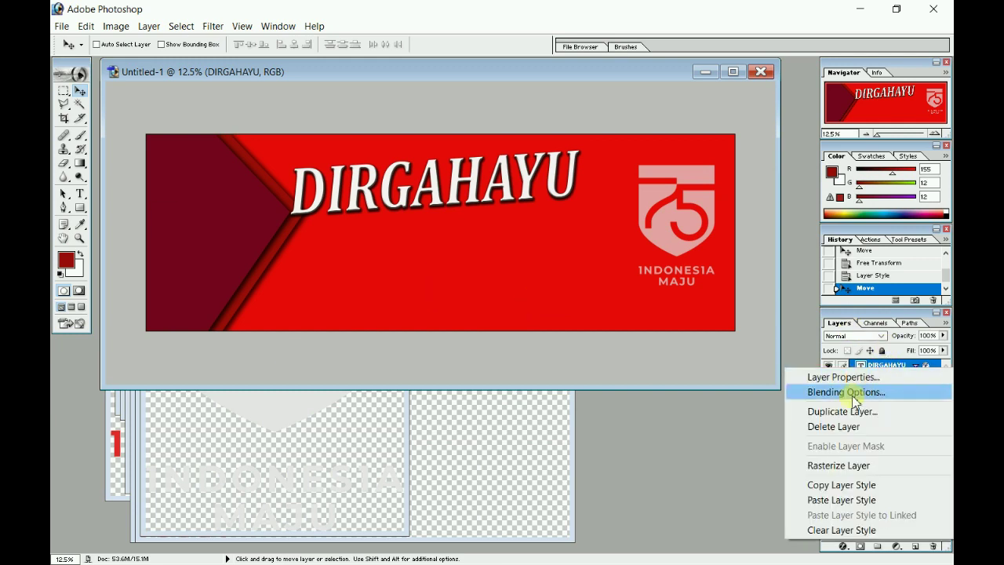
pyautogui.click(851, 420)
pyautogui.click(601, 244)
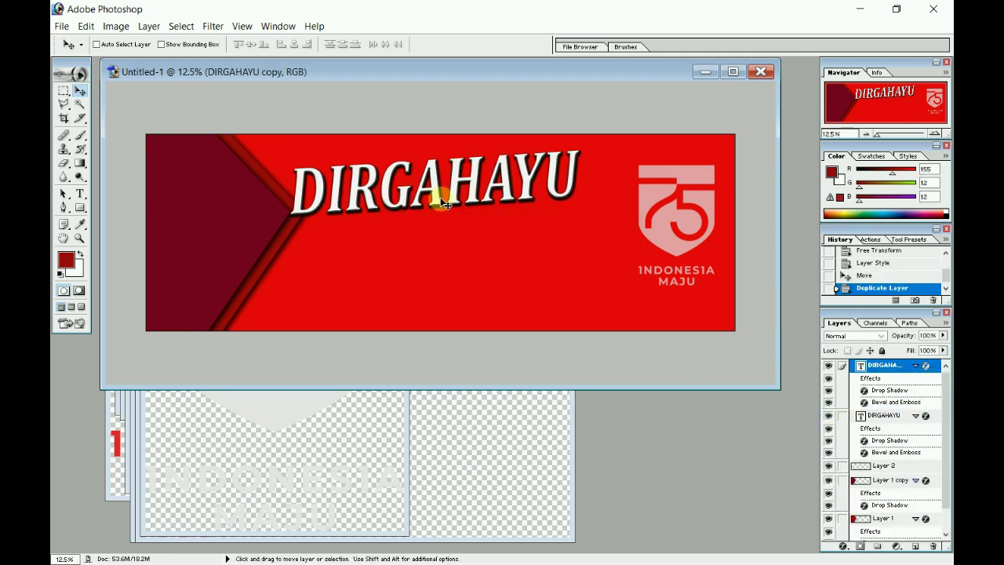
pyautogui.moveTo(433, 197)
pyautogui.mouseDown()
pyautogui.moveTo(419, 224)
pyautogui.moveTo(439, 243)
pyautogui.mouseUp()
# Retype the copy as Republik and scale it to about 76%.
pyautogui.click(79, 193)
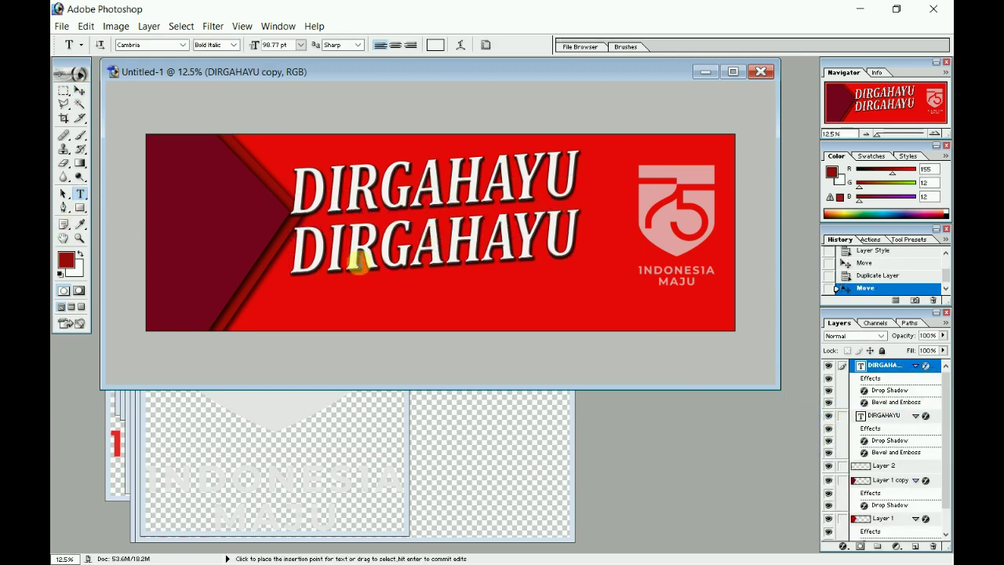
pyautogui.click(358, 259)
pyautogui.hotkey('ctrl', 'a')
pyautogui.write('RE')
pyautogui.press('BackSpace')
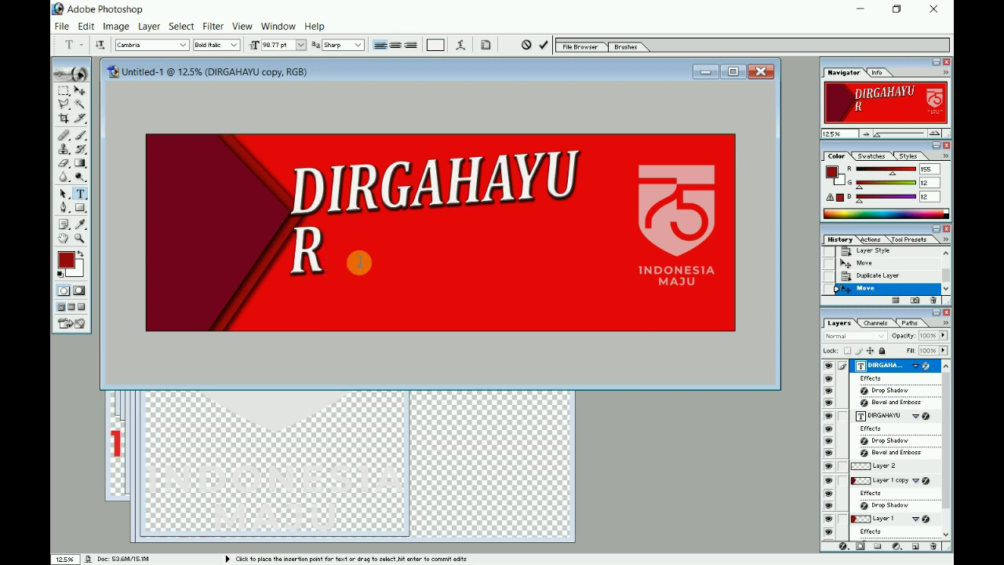
pyautogui.write('epublik')
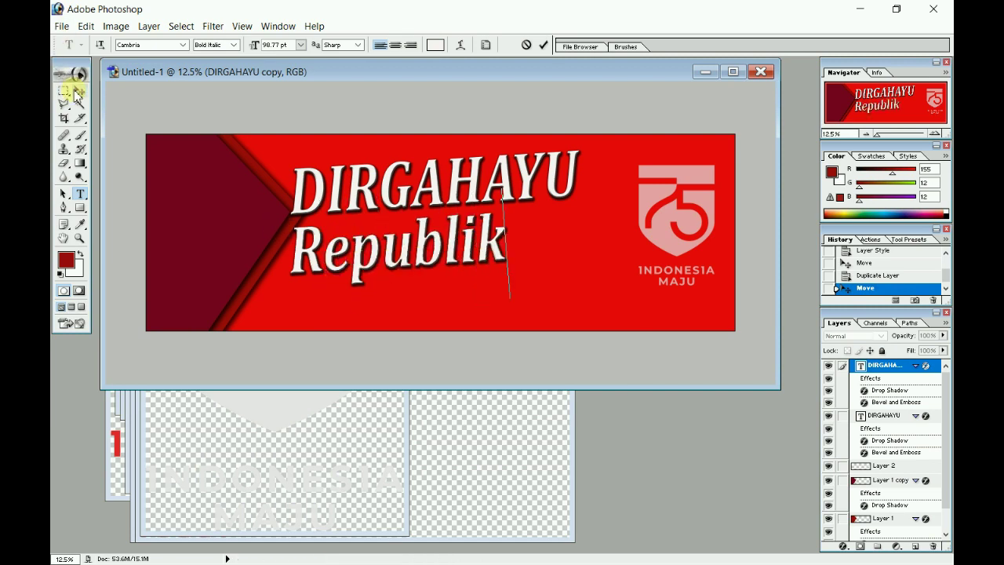
pyautogui.click(77, 92)
pyautogui.hotkey('ctrl', 't')
pyautogui.moveTo(506, 210)
pyautogui.mouseDown()
pyautogui.moveTo(436, 239)
pyautogui.moveTo(451, 233)
pyautogui.mouseUp()
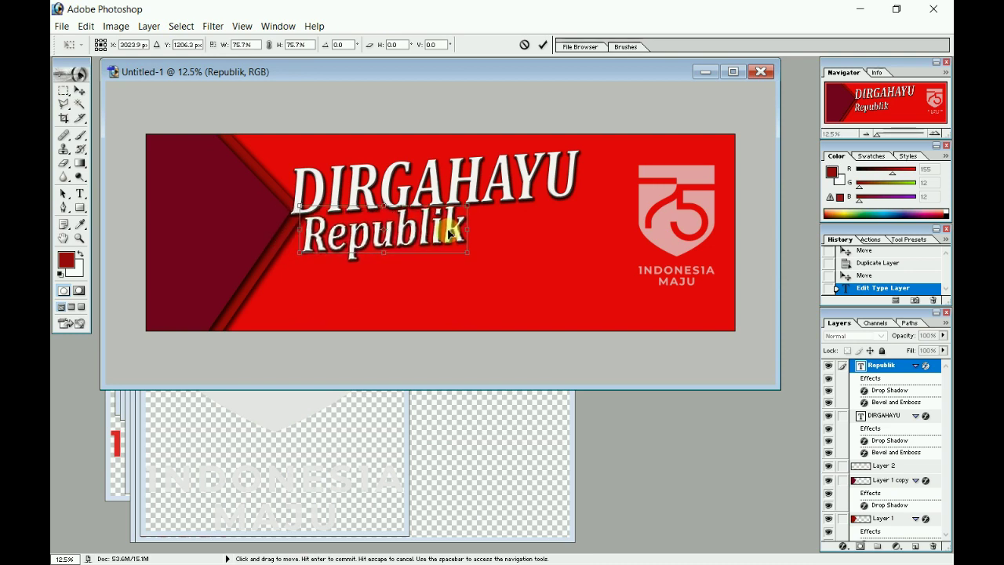
# Commit the Republik resize, duplicate its layer and move the copy below.
pyautogui.press('Return')
pyautogui.rightClick(886, 368)
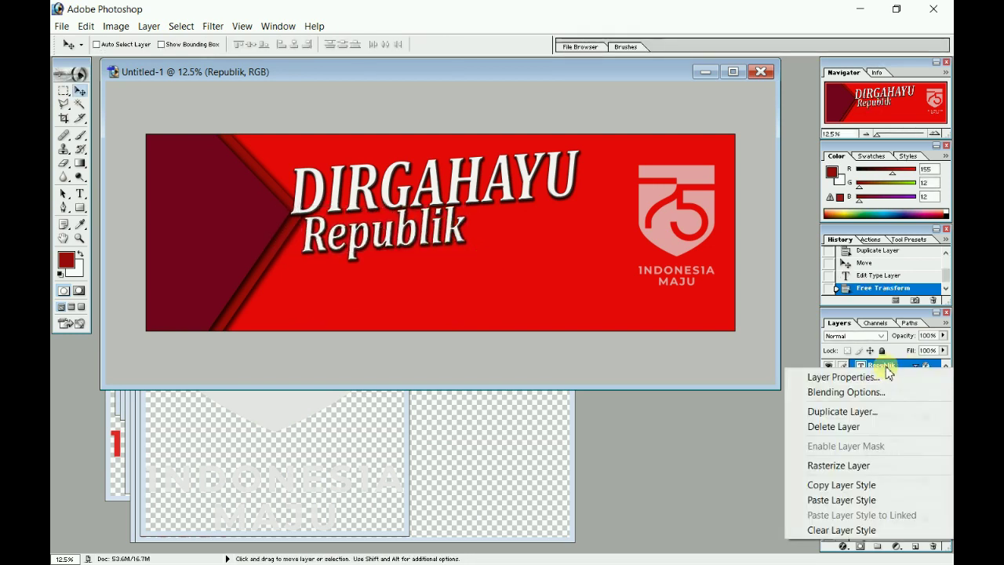
pyautogui.click(841, 411)
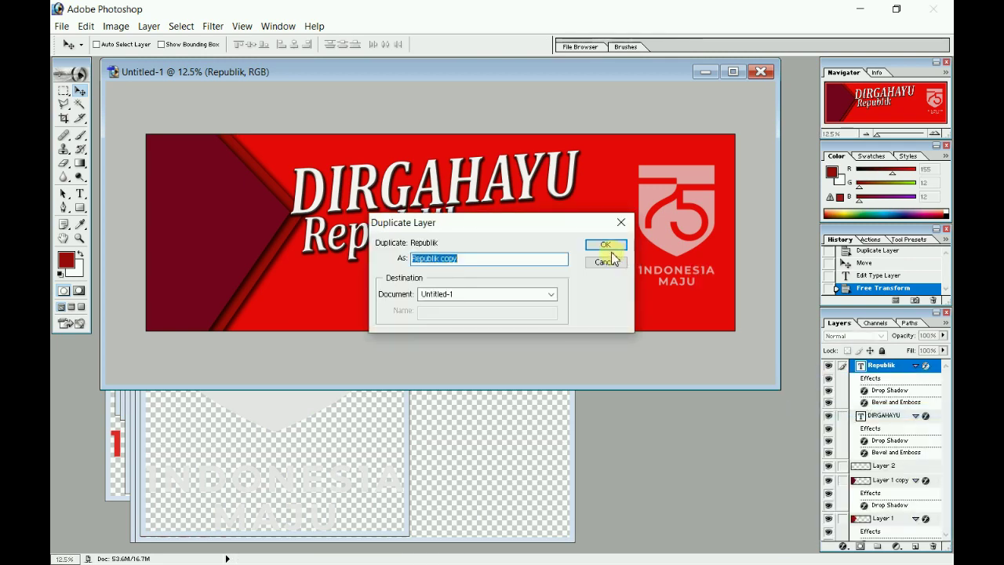
pyautogui.click(613, 251)
pyautogui.moveTo(442, 230); pyautogui.dragTo(506, 271)
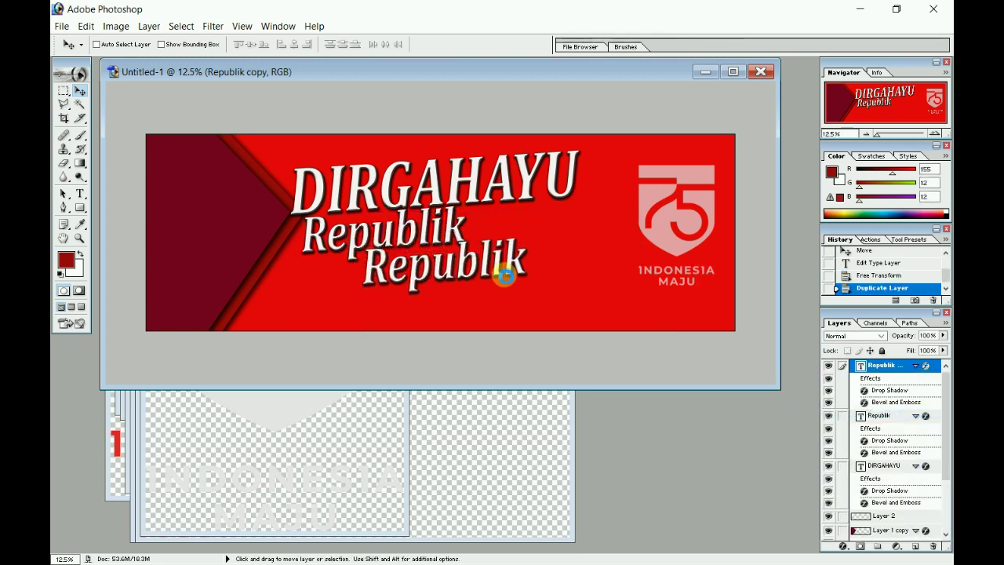
# Retype the copy as Indonesia and shift the line slightly right.
pyautogui.click(80, 194)
pyautogui.doubleClick(415, 265)
pyautogui.write('I')
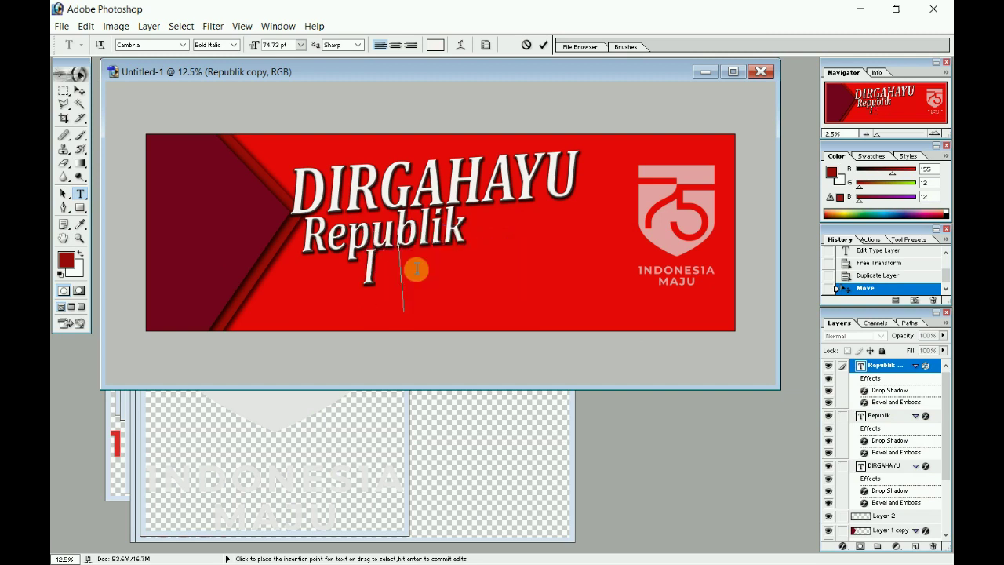
pyautogui.write('ndones')
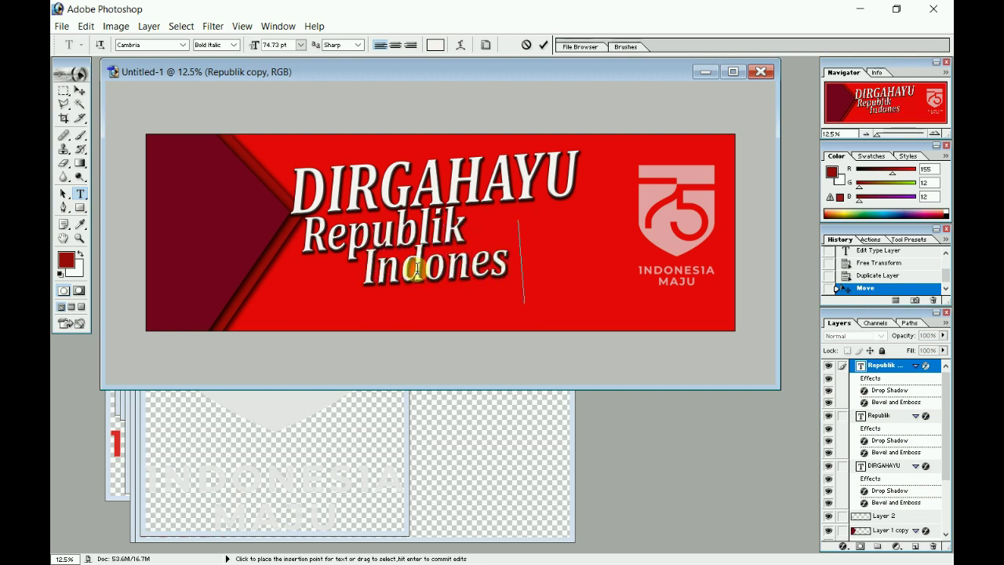
pyautogui.write('ia')
pyautogui.click(80, 91)
pyautogui.moveTo(442, 268)
pyautogui.mouseDown()
pyautogui.moveTo(462, 266)
pyautogui.moveTo(488, 239)
pyautogui.mouseUp()
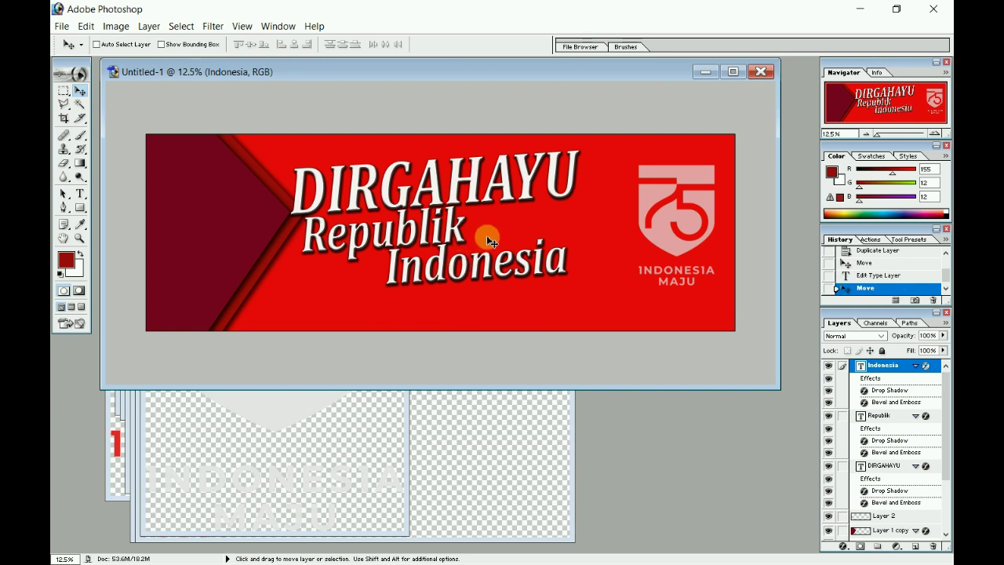
# Duplicate the 75 logo layer, move the copy beside the title at 100% opacity.
pyautogui.rightClick(678, 244)
pyautogui.click(695, 245)
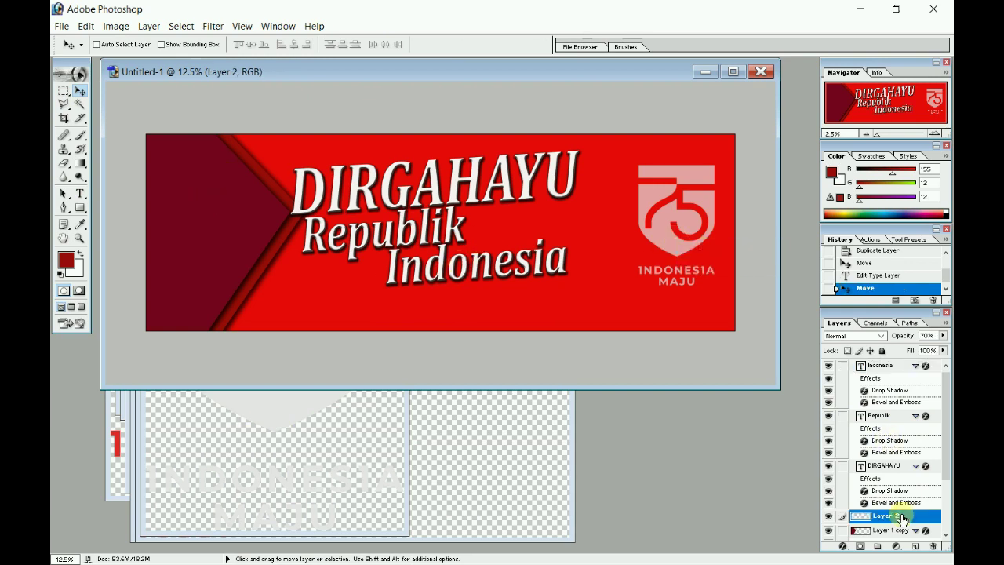
pyautogui.rightClick(898, 516)
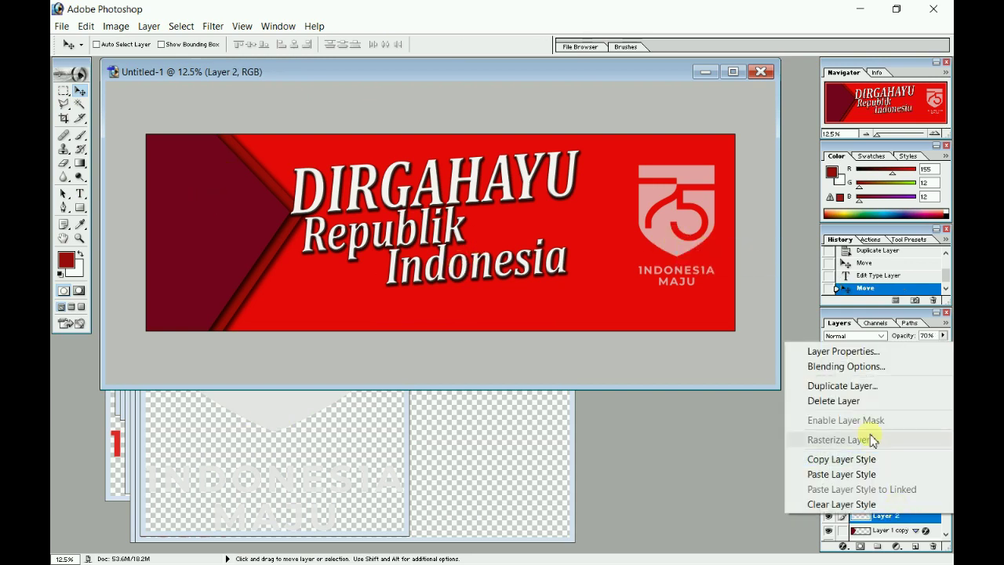
pyautogui.click(853, 389)
pyautogui.click(605, 246)
pyautogui.moveTo(632, 261); pyautogui.dragTo(574, 240)
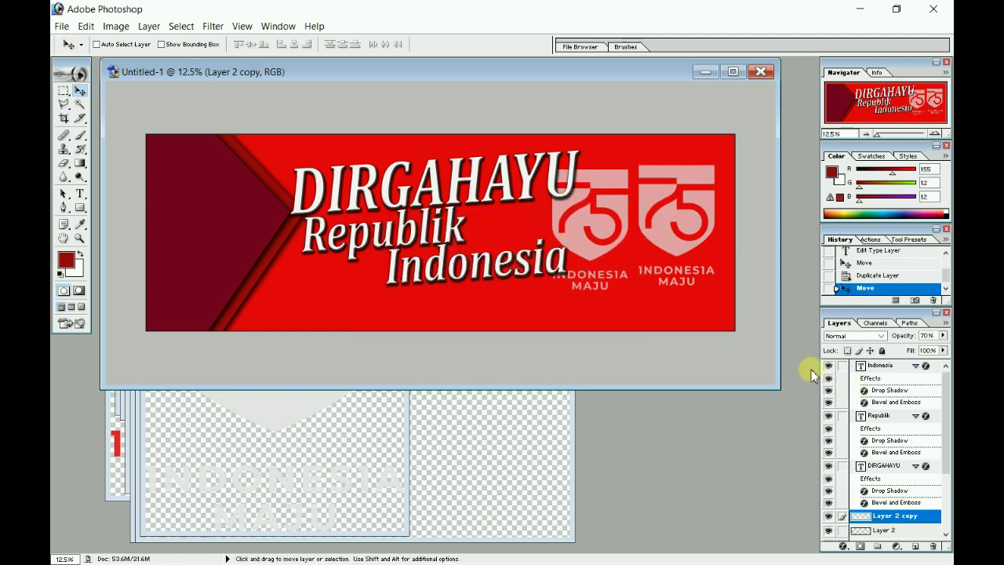
pyautogui.write('100')
pyautogui.press('Return')
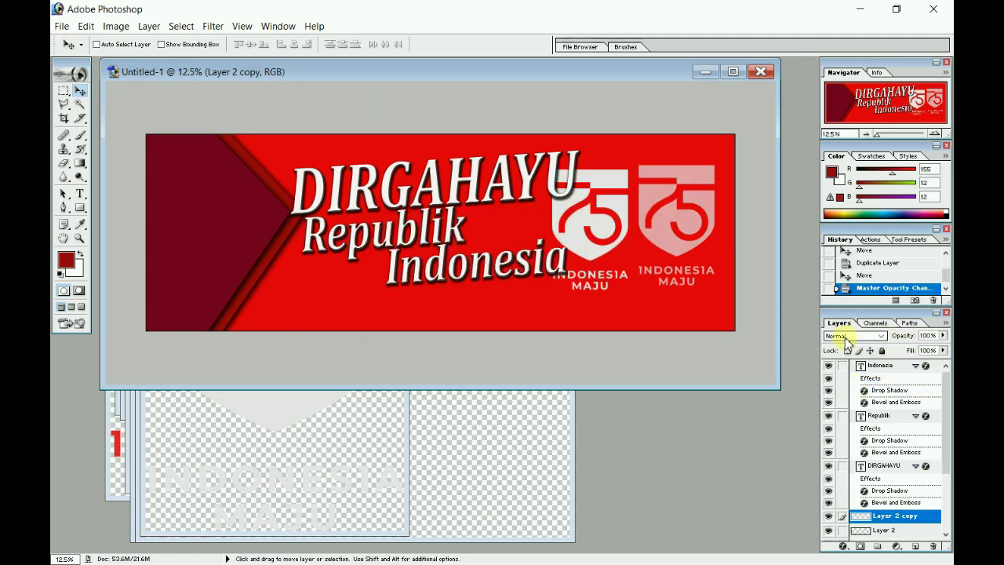
# Shrink the logo copy to about 77.5%, delete its INDONESIA MAJU text, and move it right.
pyautogui.hotkey('ctrl', 't')
pyautogui.moveTo(628, 288); pyautogui.dragTo(612, 263)
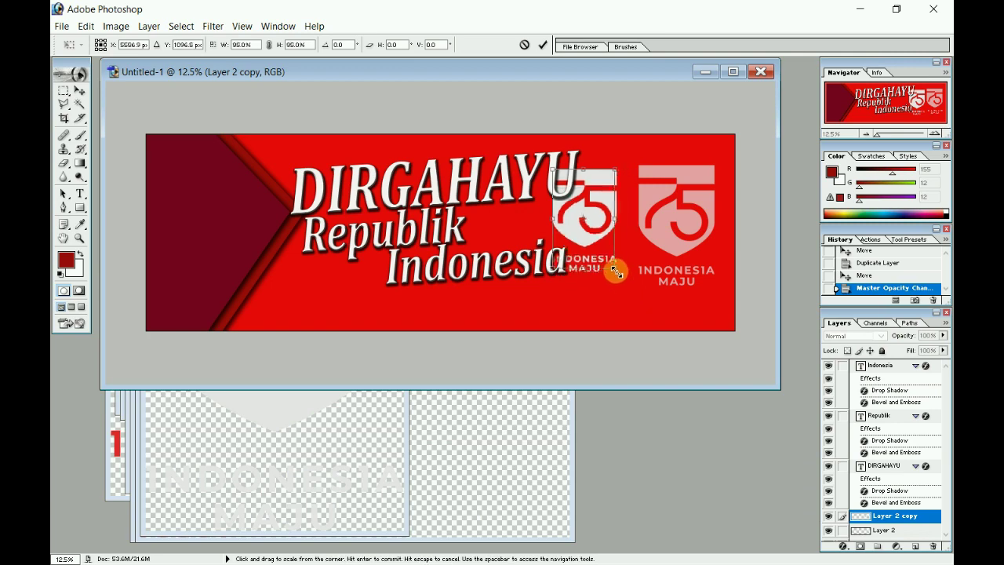
pyautogui.click(66, 92)
pyautogui.click(444, 225)
pyautogui.moveTo(544, 244); pyautogui.dragTo(613, 268)
pyautogui.press('Delete')
pyautogui.click(80, 91)
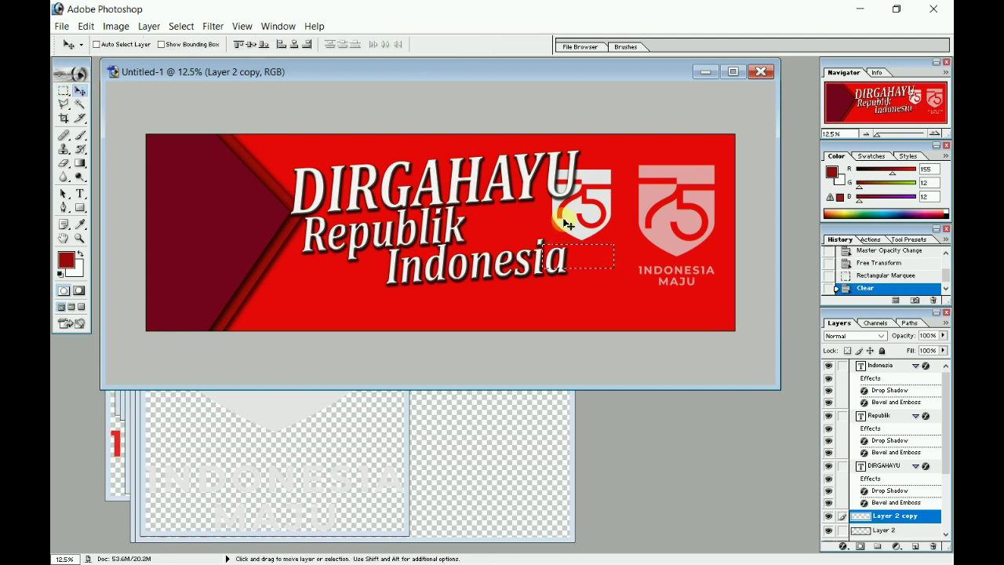
pyautogui.click(63, 91)
pyautogui.click(544, 198)
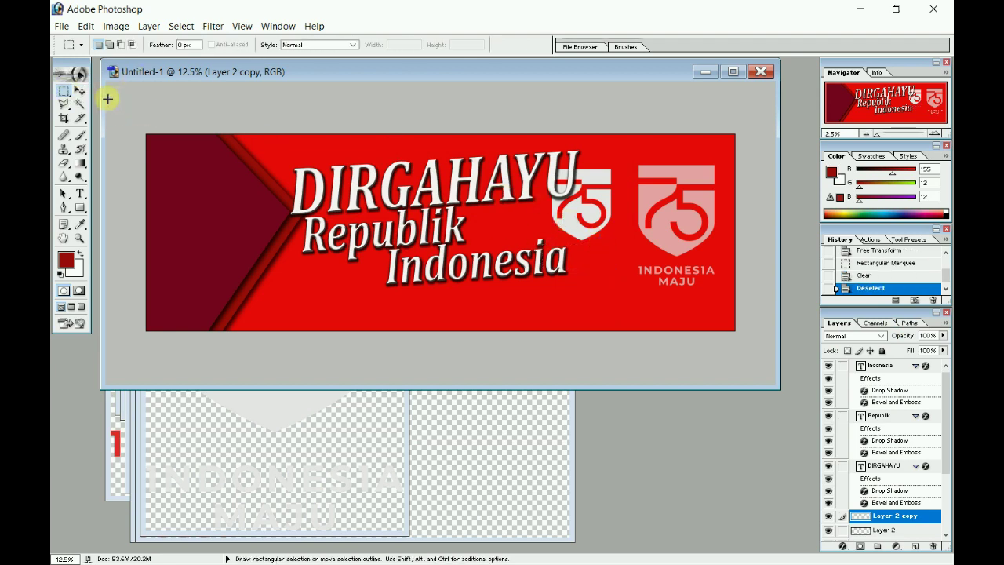
pyautogui.click(79, 91)
pyautogui.moveTo(614, 224); pyautogui.dragTo(638, 241)
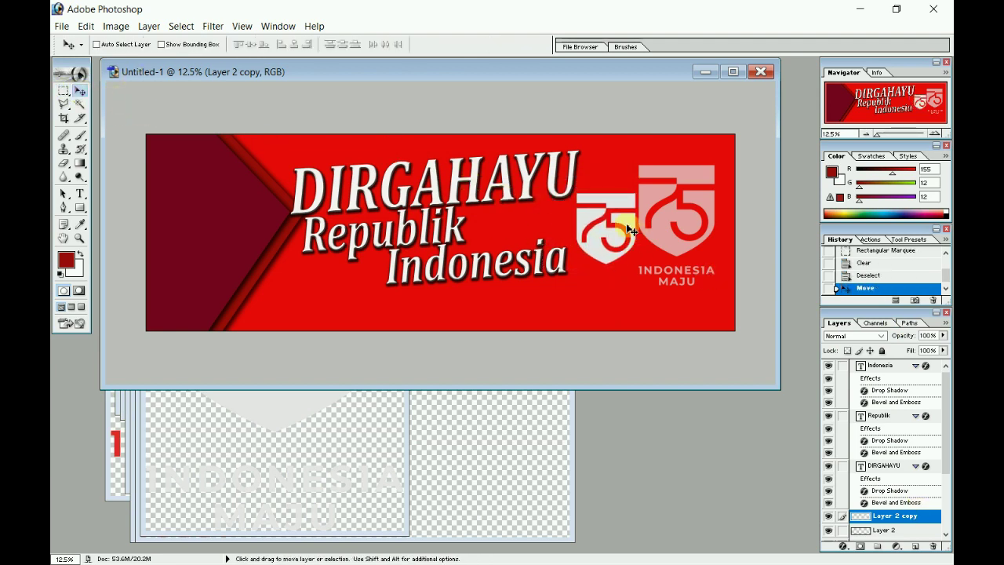
# Scale Layer 2's logo to about 155%, tilt it −14.2°, and set Fill to 50%.
pyautogui.rightClick(661, 219)
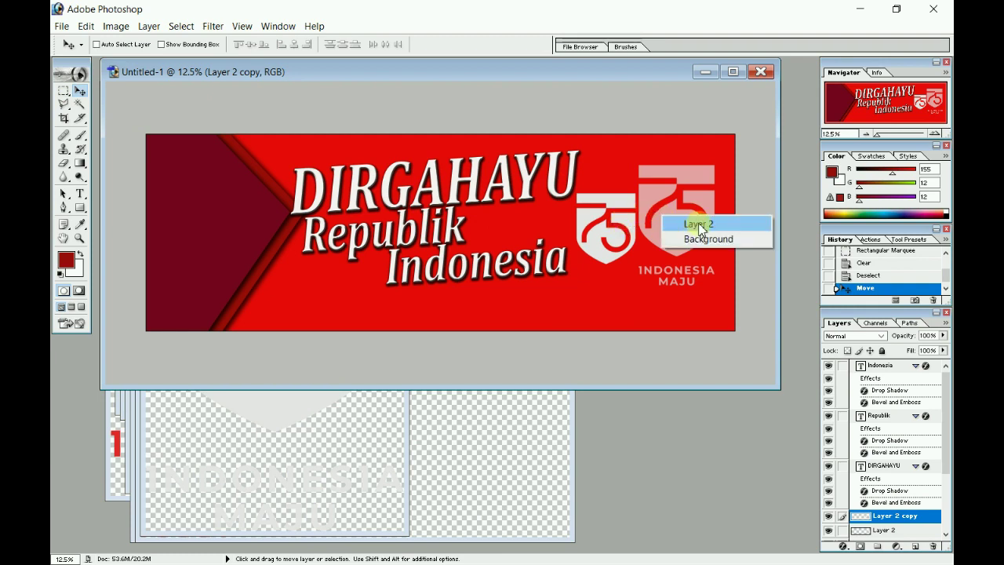
pyautogui.click(697, 220)
pyautogui.hotkey('ctrl', 't')
pyautogui.moveTo(645, 287); pyautogui.dragTo(578, 384)
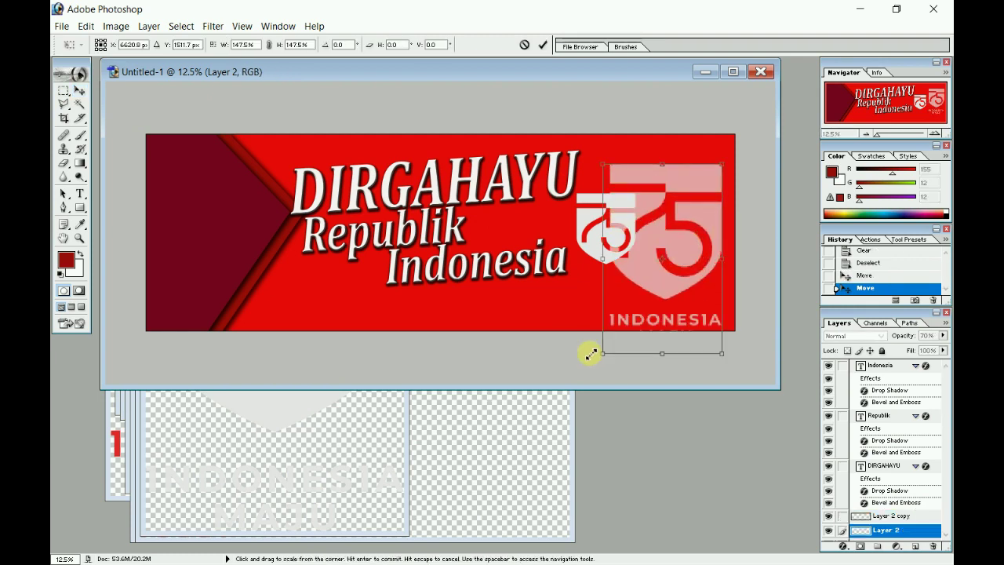
pyautogui.moveTo(745, 155); pyautogui.dragTo(722, 107)
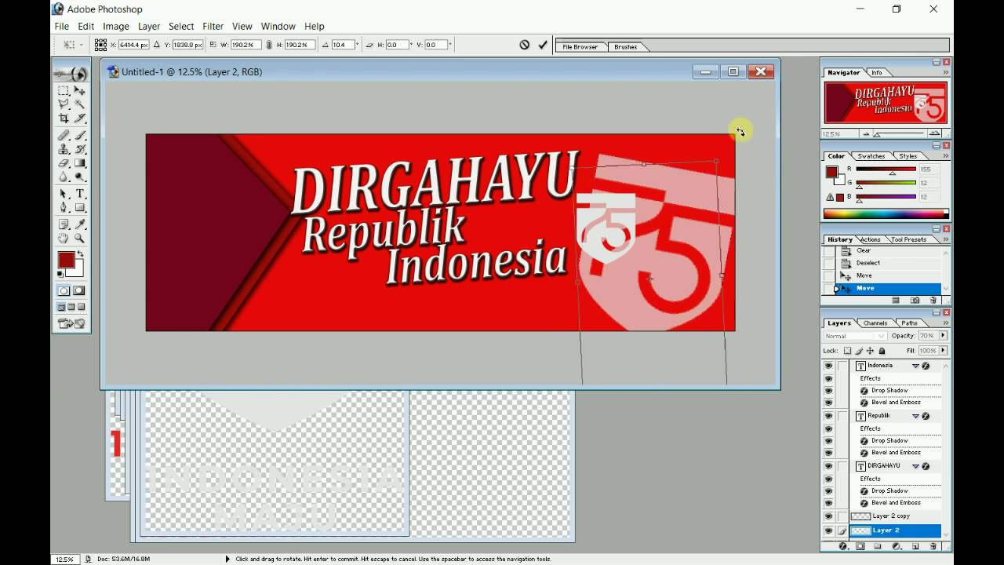
pyautogui.moveTo(706, 224); pyautogui.dragTo(712, 179)
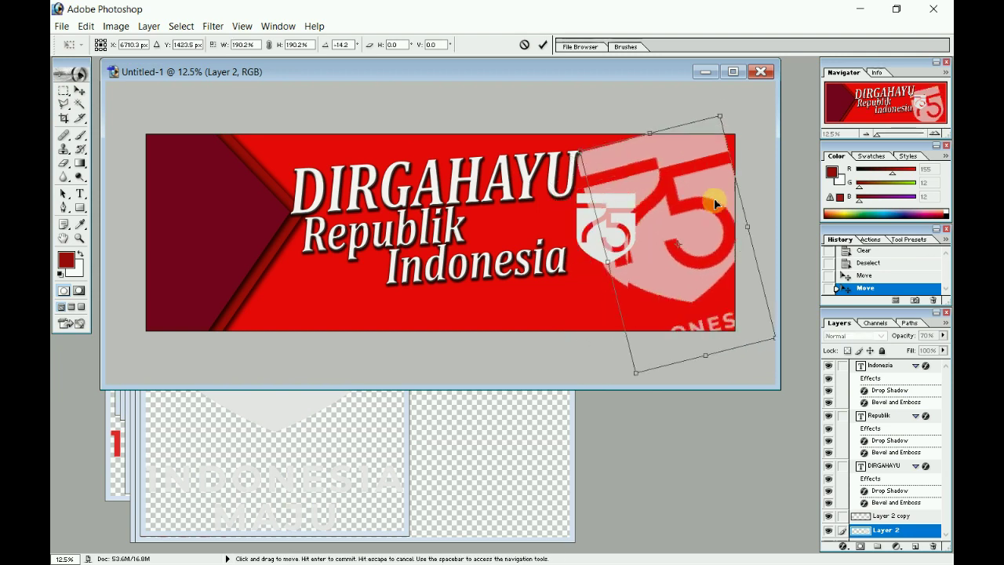
pyautogui.moveTo(718, 92); pyautogui.dragTo(700, 122)
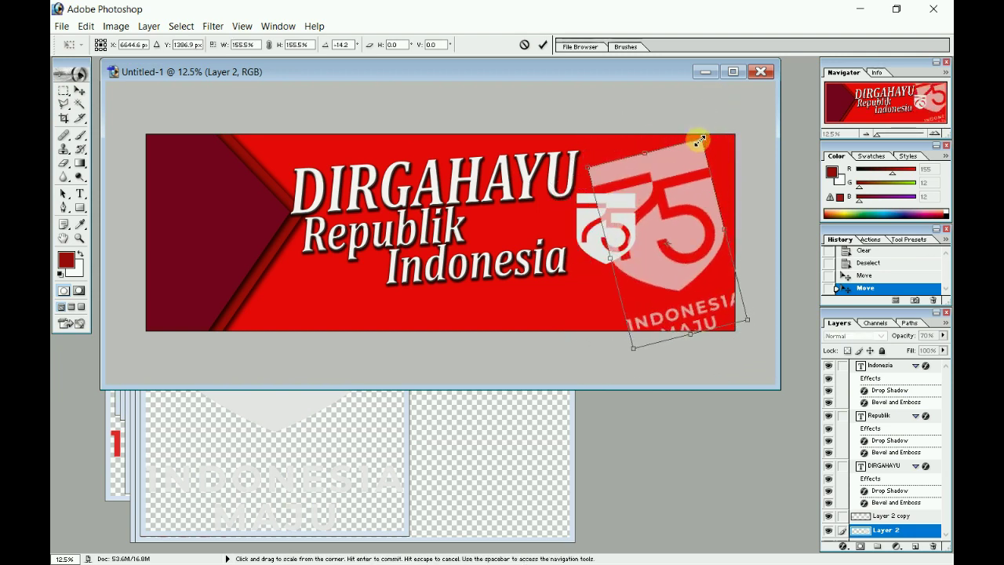
pyautogui.moveTo(694, 172); pyautogui.dragTo(684, 181)
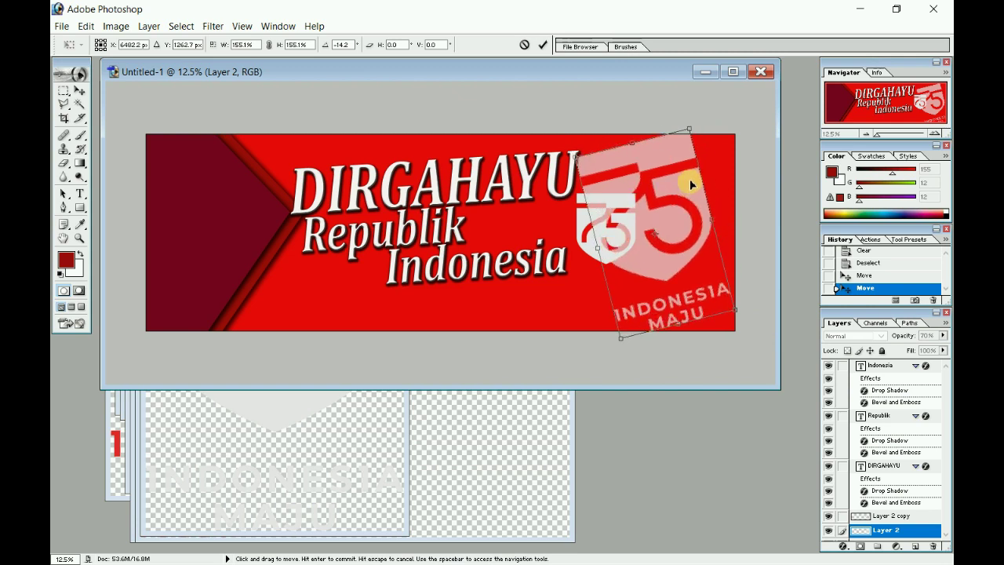
pyautogui.press('Return')
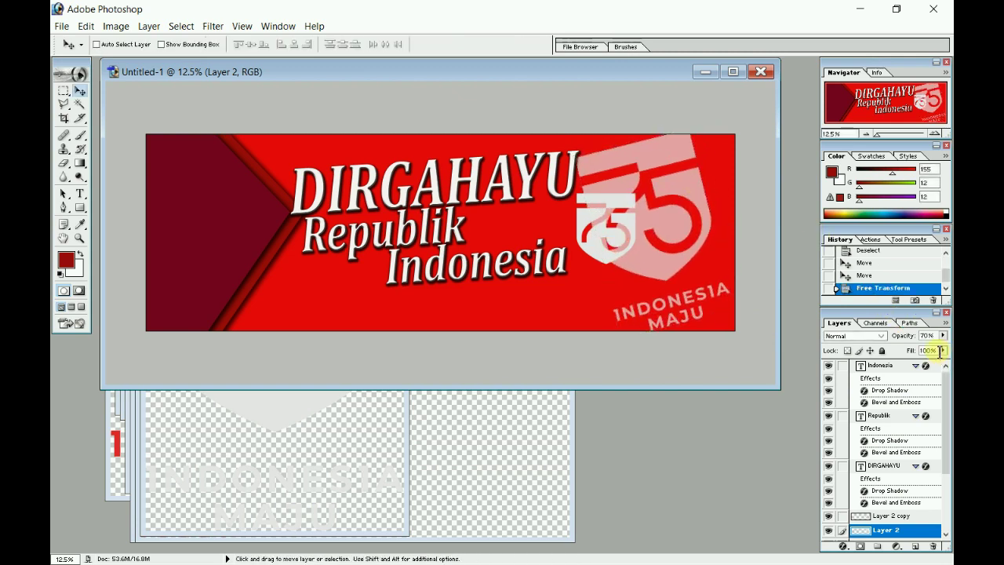
pyautogui.write('50')
pyautogui.press('Return')
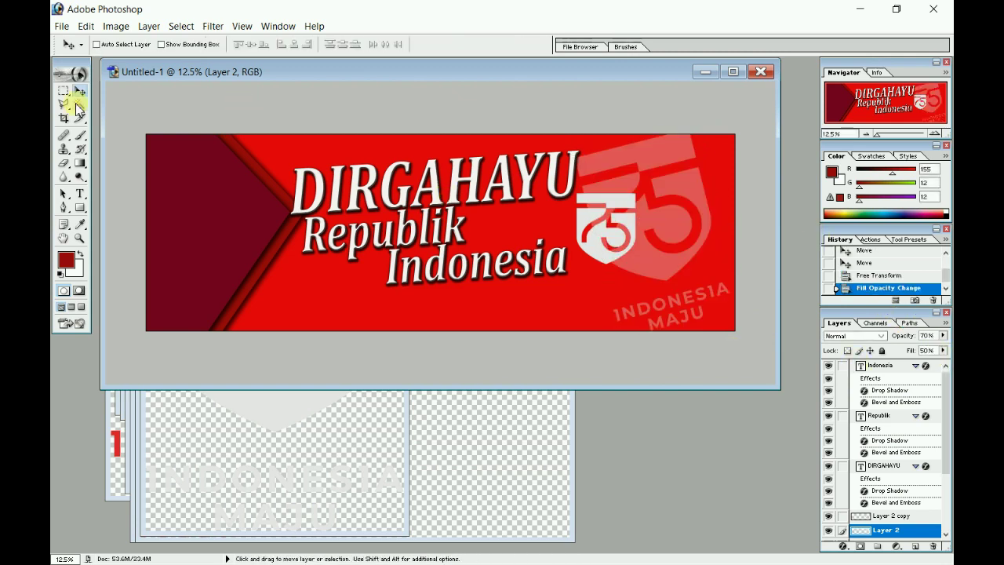
# Paste the layer style onto the small logo, enlarge it to about 141%, and shift it right.
pyautogui.rightClick(584, 227)
pyautogui.click(631, 222)
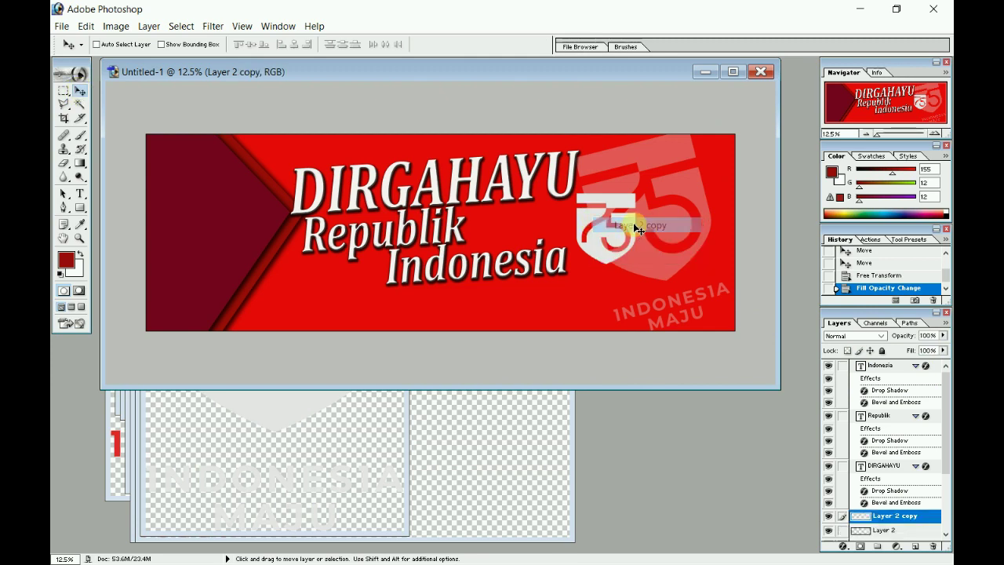
pyautogui.rightClick(885, 515)
pyautogui.click(845, 475)
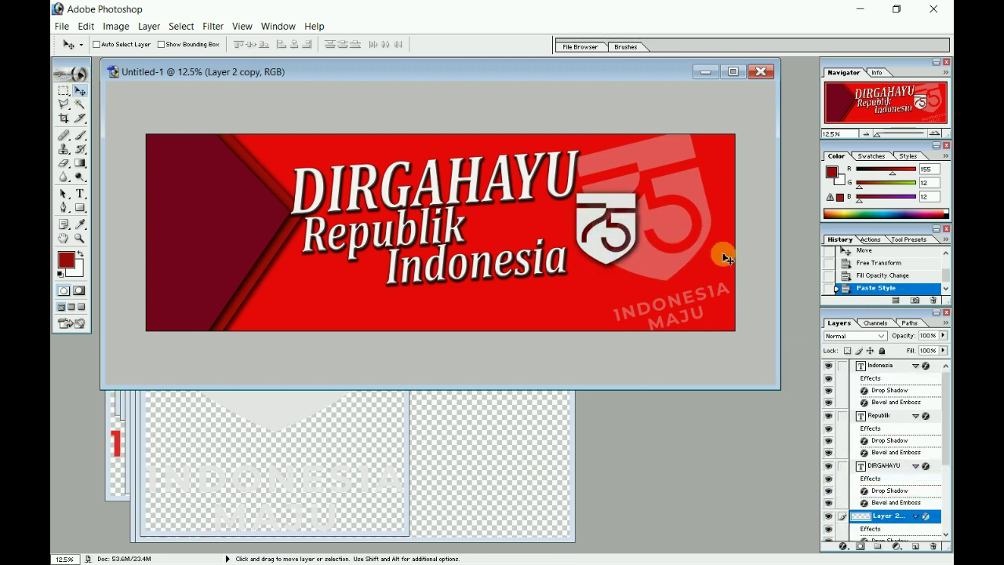
pyautogui.hotkey('ctrl', 't')
pyautogui.moveTo(635, 193); pyautogui.dragTo(655, 157)
pyautogui.moveTo(640, 207); pyautogui.dragTo(649, 214)
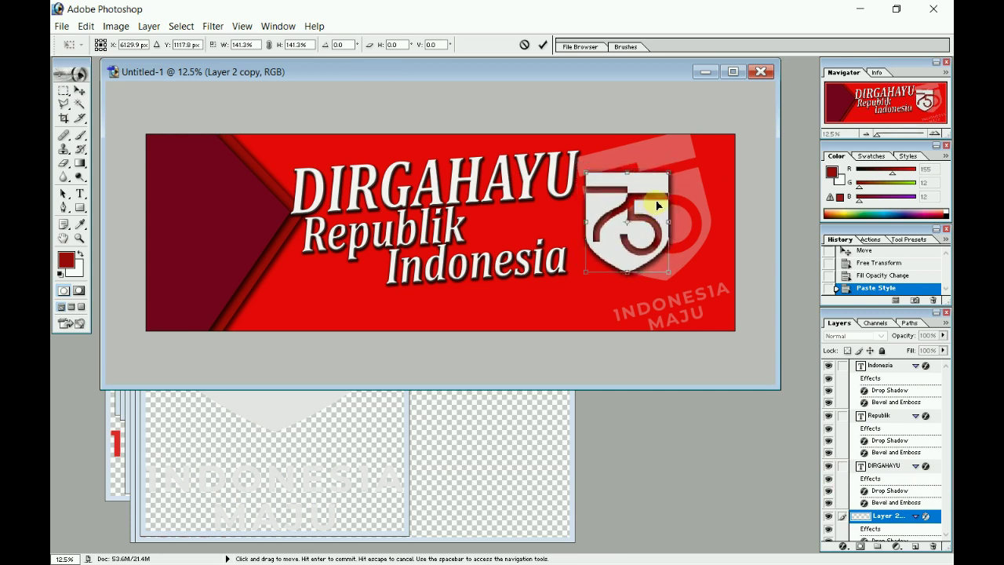
pyautogui.press('Return')
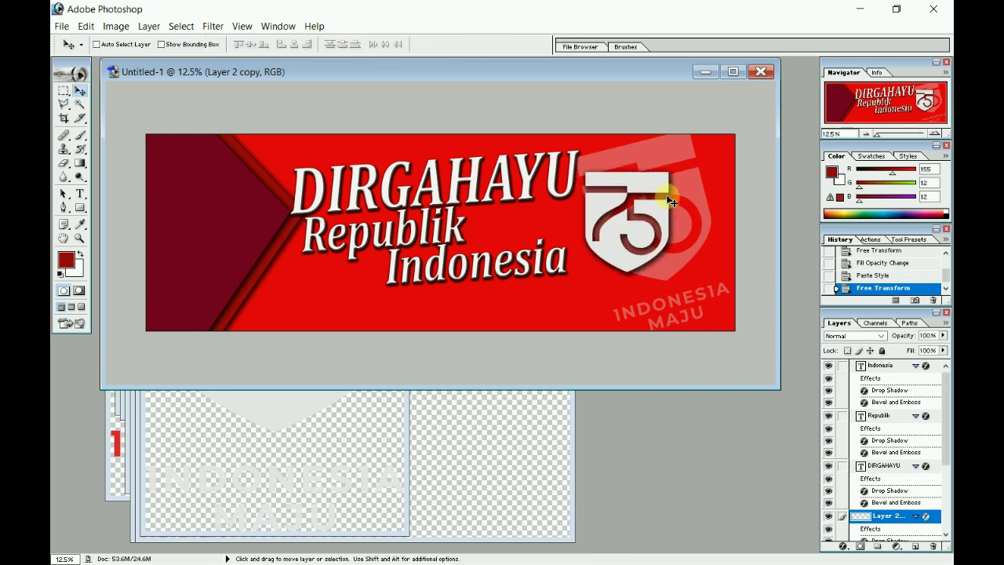
# Cycle through the open logo documents and minimize log 75 2.pdf.
pyautogui.click(278, 524)
pyautogui.click(358, 107)
pyautogui.click(410, 416)
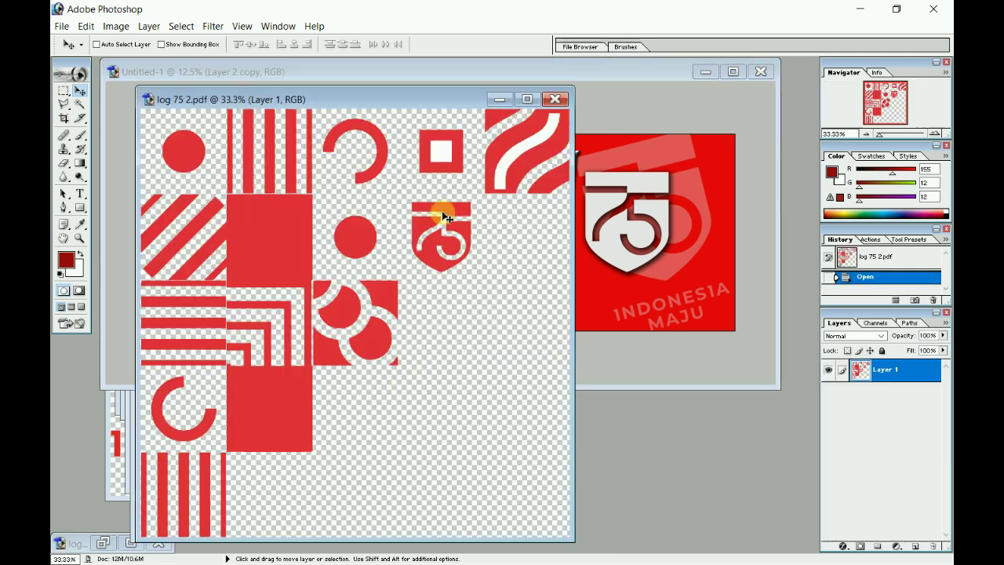
pyautogui.click(499, 99)
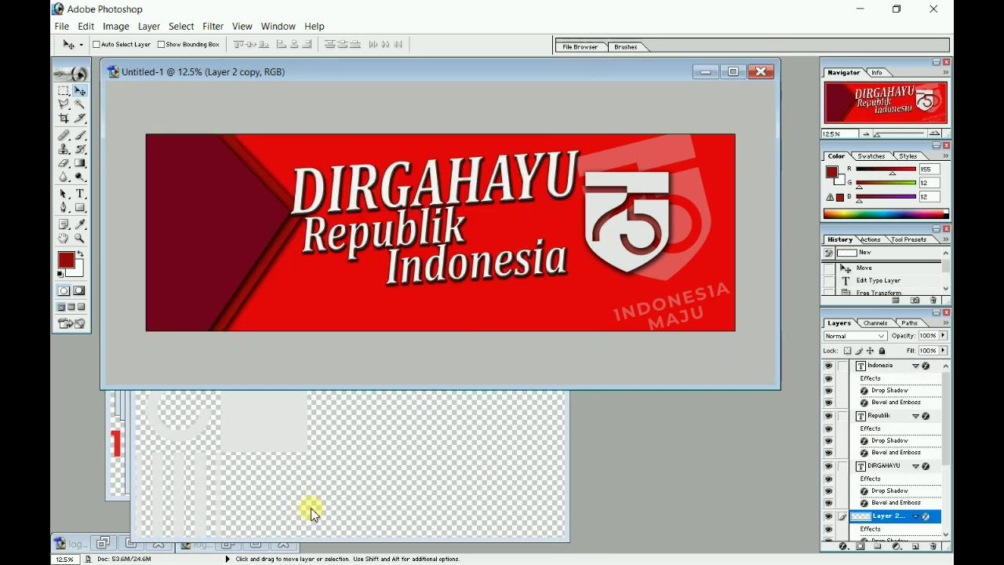
# Play the 17 Agustus '45 song in the Windows media player.
pyautogui.press('super')
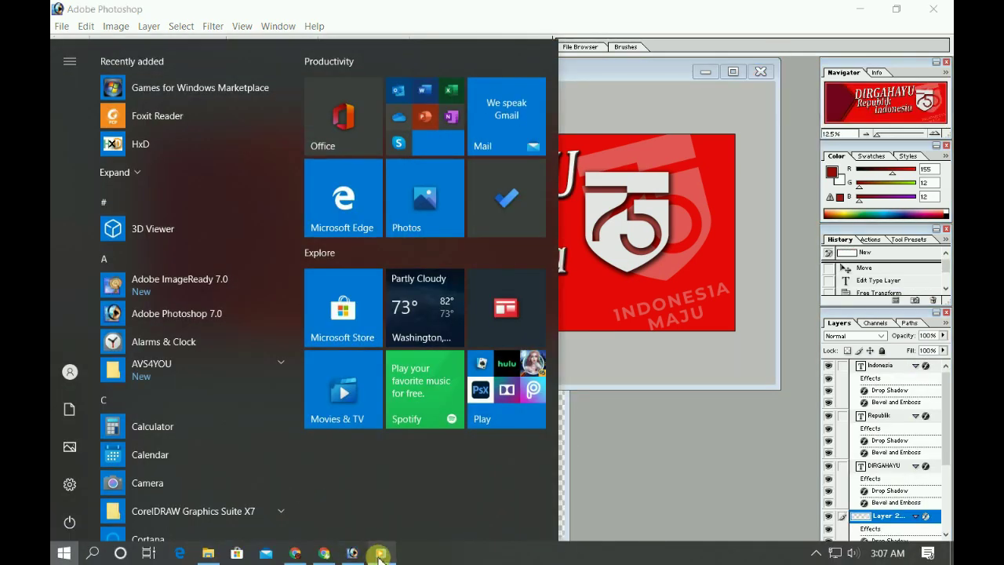
pyautogui.click(376, 549)
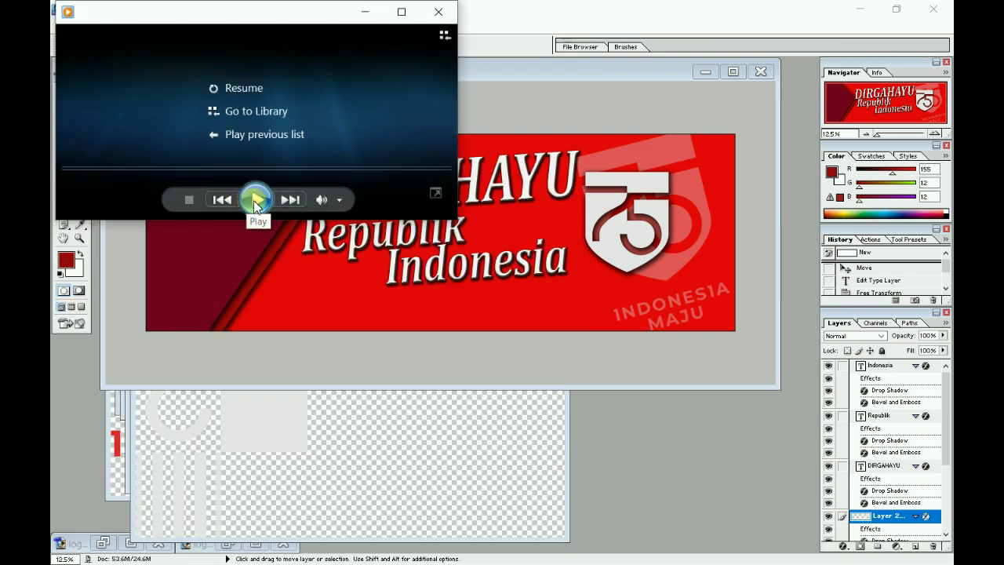
pyautogui.click(255, 200)
pyautogui.click(364, 11)
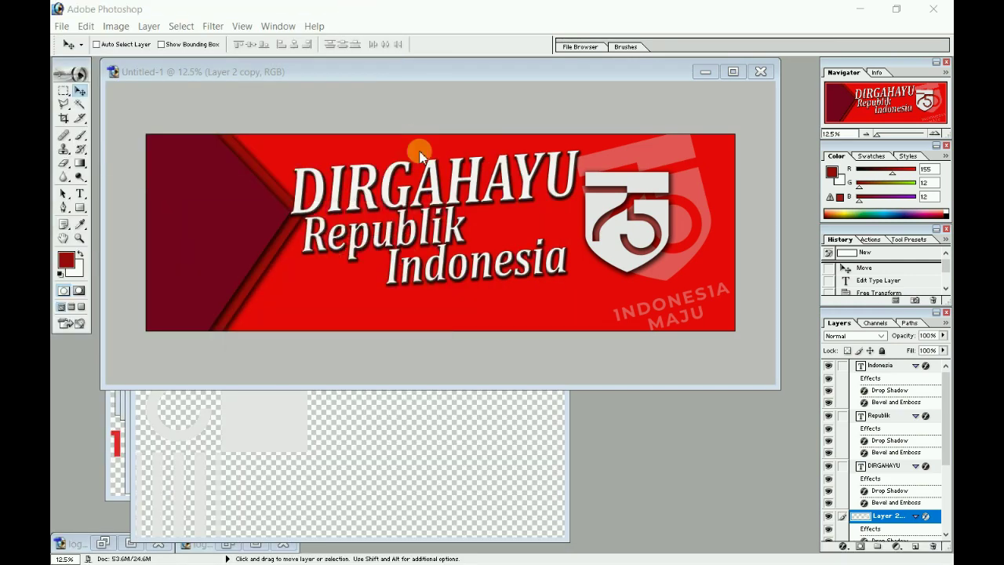
# Nudge the DIRGAHAYU title slightly up-left, then bring log 75 2 1.pdf forward.
pyautogui.click(611, 238)
pyautogui.rightClick(612, 238)
pyautogui.press('Escape')
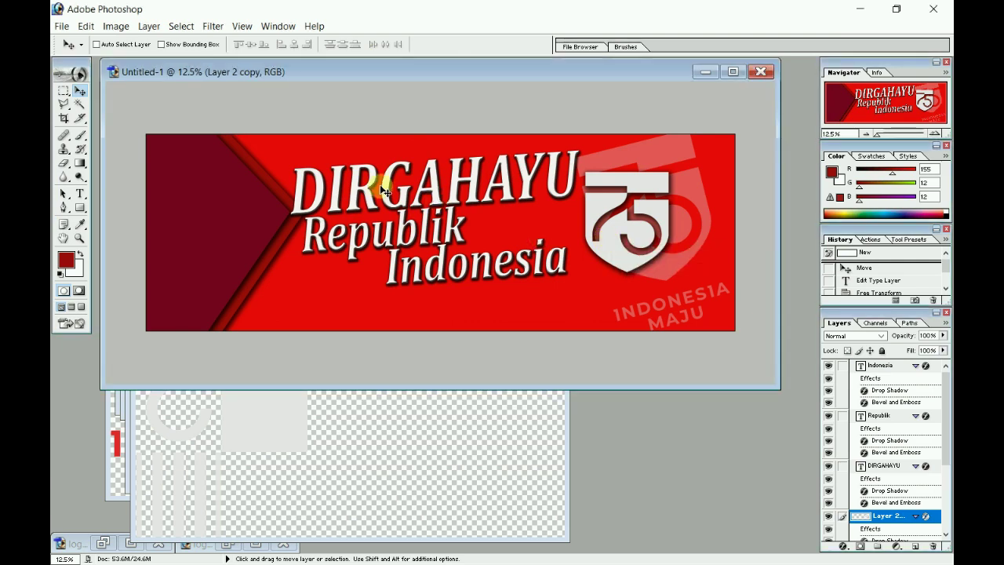
pyautogui.rightClick(385, 186)
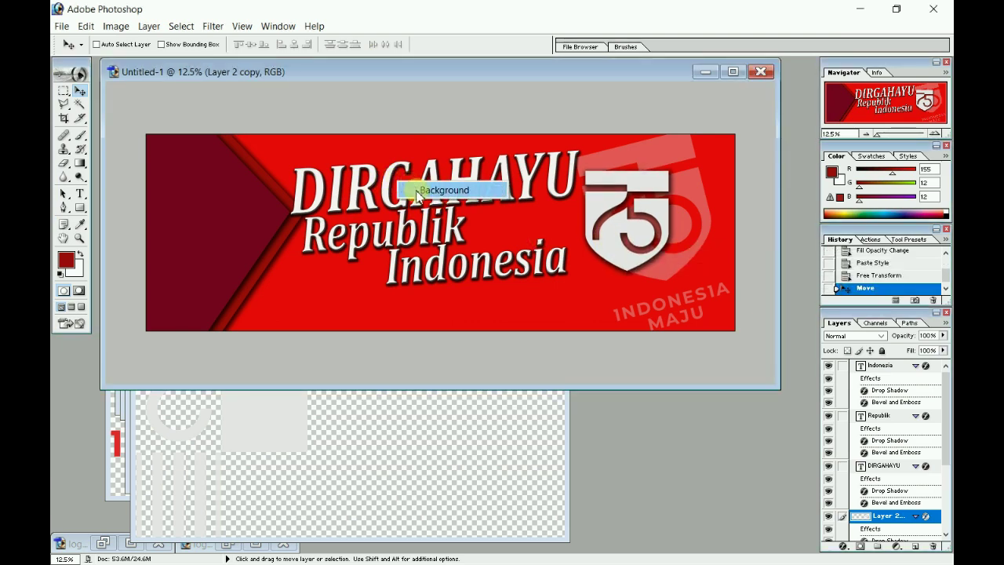
pyautogui.click(414, 195)
pyautogui.moveTo(458, 185); pyautogui.dragTo(452, 181)
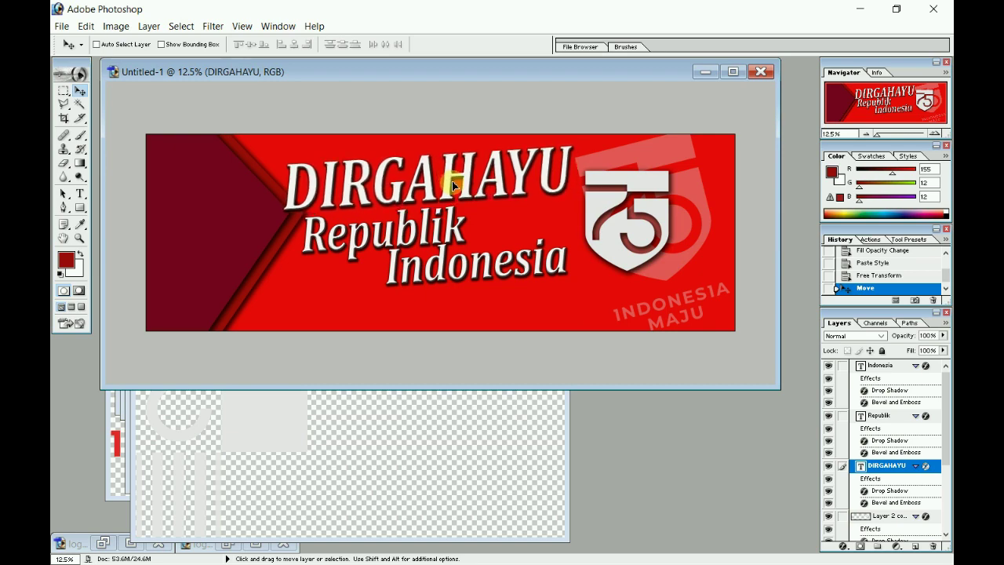
pyautogui.click(121, 492)
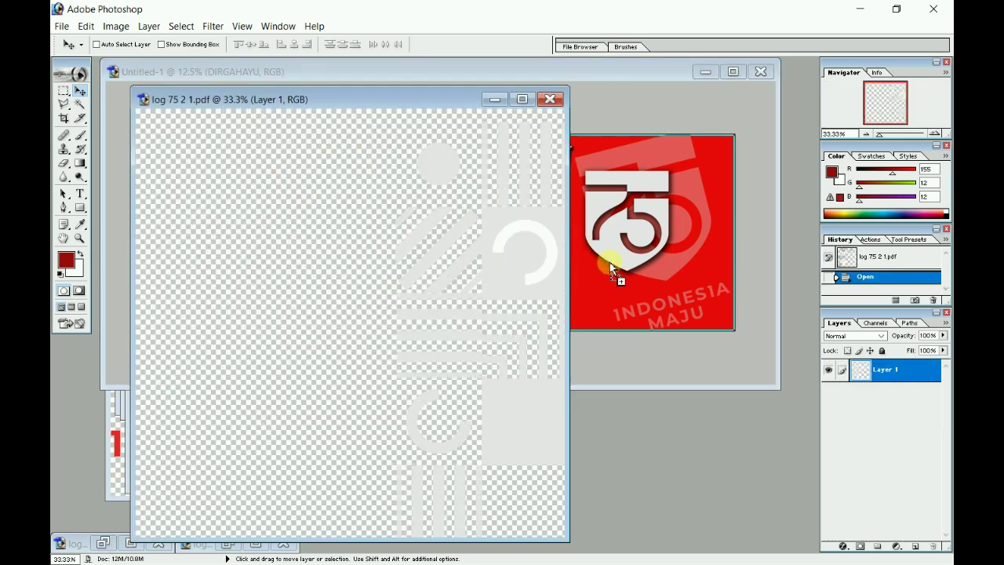
# Copy the white ornament pattern into the banner and scale it to fill the top-left corner.
pyautogui.moveTo(301, 210)
pyautogui.mouseDown()
pyautogui.moveTo(604, 265)
pyautogui.moveTo(221, 188)
pyautogui.mouseUp()
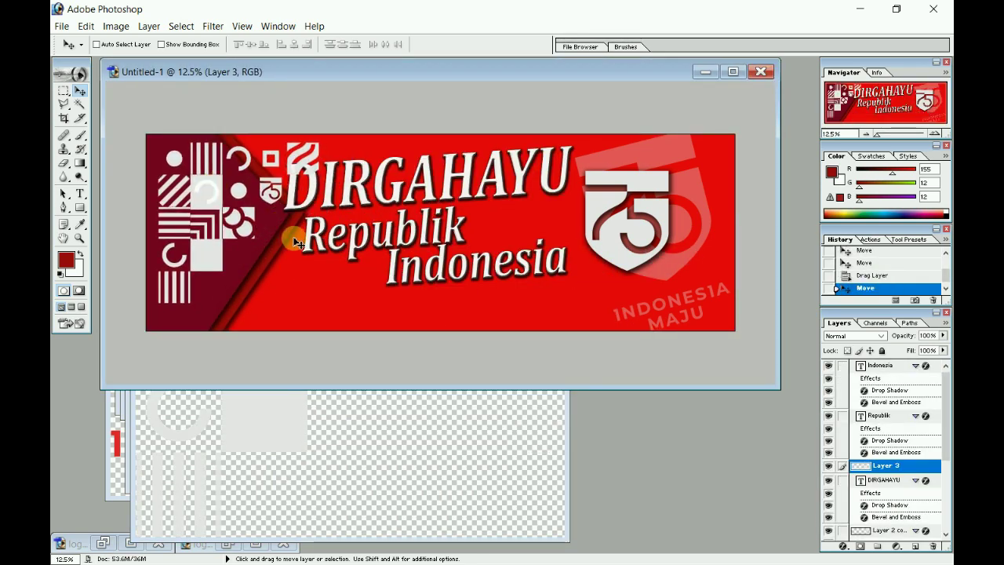
pyautogui.hotkey('ctrl', 't')
pyautogui.moveTo(319, 304); pyautogui.dragTo(282, 248)
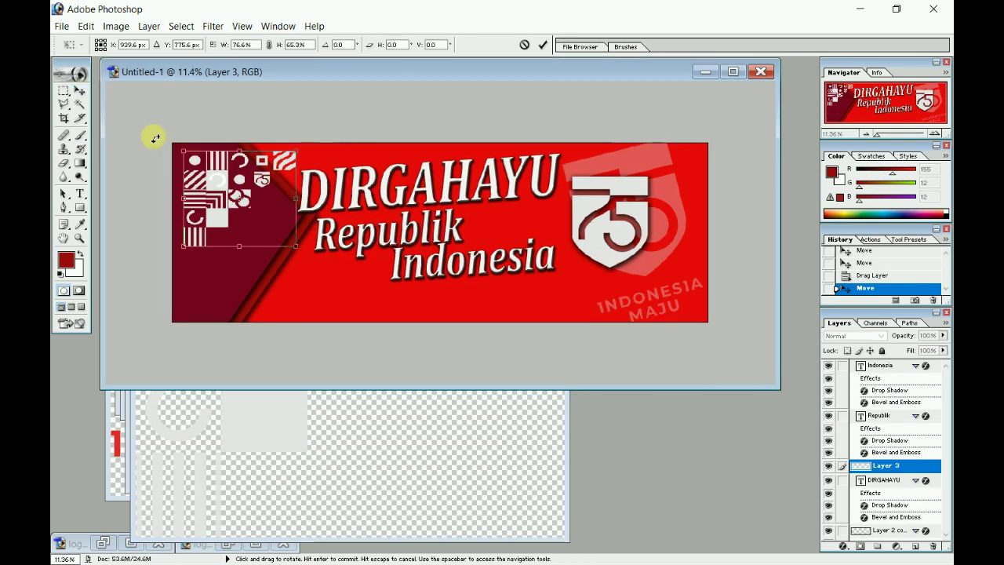
pyautogui.scroll(-3, 152, 139)
pyautogui.scroll(4, 168, 152)
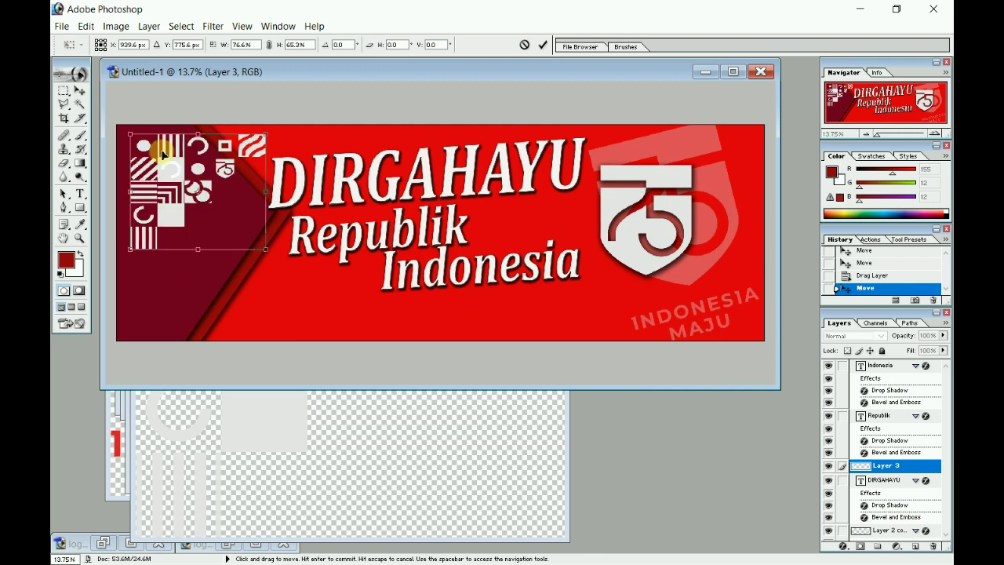
pyautogui.moveTo(209, 169); pyautogui.dragTo(196, 161)
pyautogui.moveTo(183, 241); pyautogui.dragTo(183, 255)
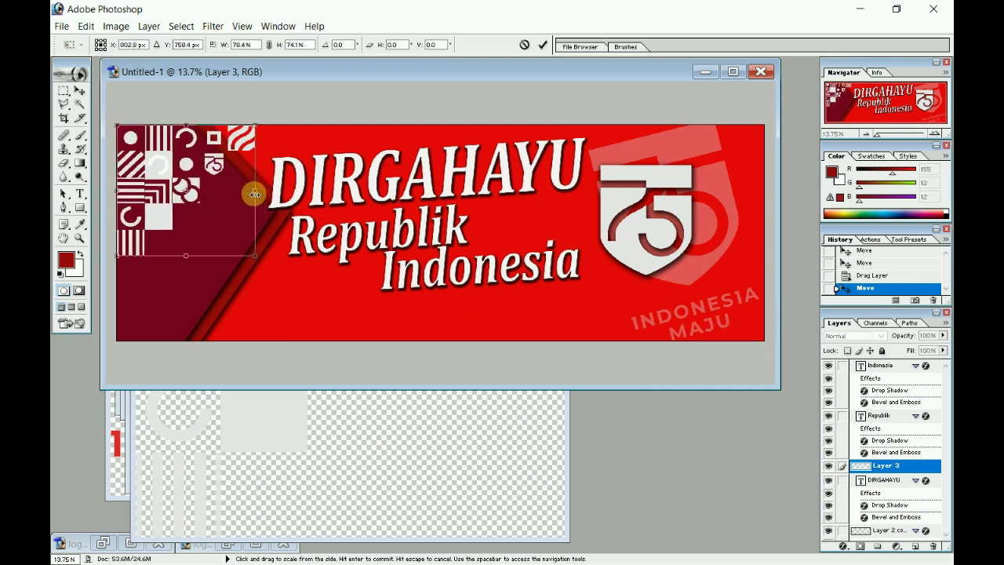
pyautogui.press('Return')
# Zoom in on the ornament pattern, try a colour selection on a light tile, then zoom out.
pyautogui.click(79, 238)
pyautogui.moveTo(194, 125); pyautogui.dragTo(134, 215)
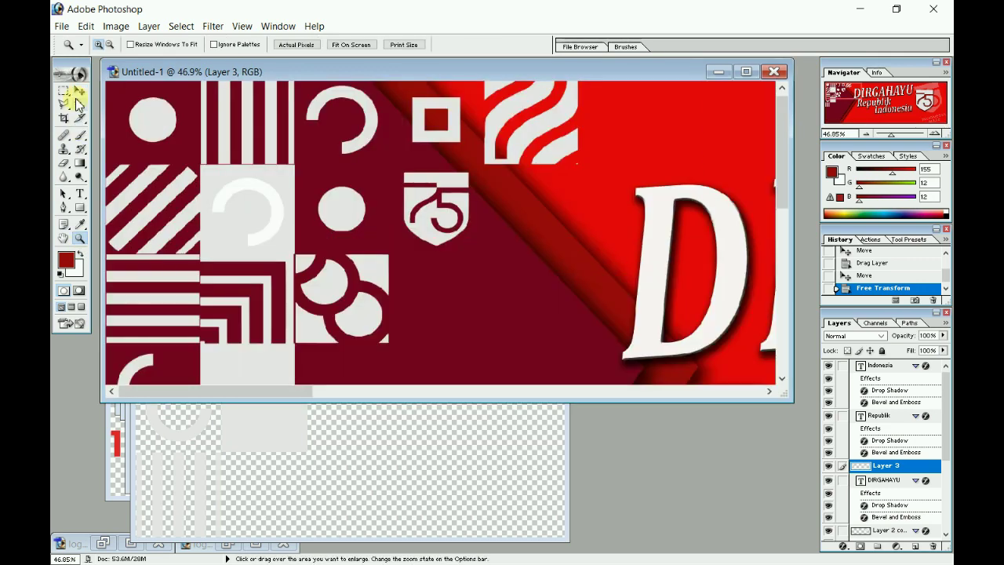
pyautogui.click(79, 103)
pyautogui.click(240, 188)
pyautogui.hotkey('ctrl', 'd')
pyautogui.click(240, 190)
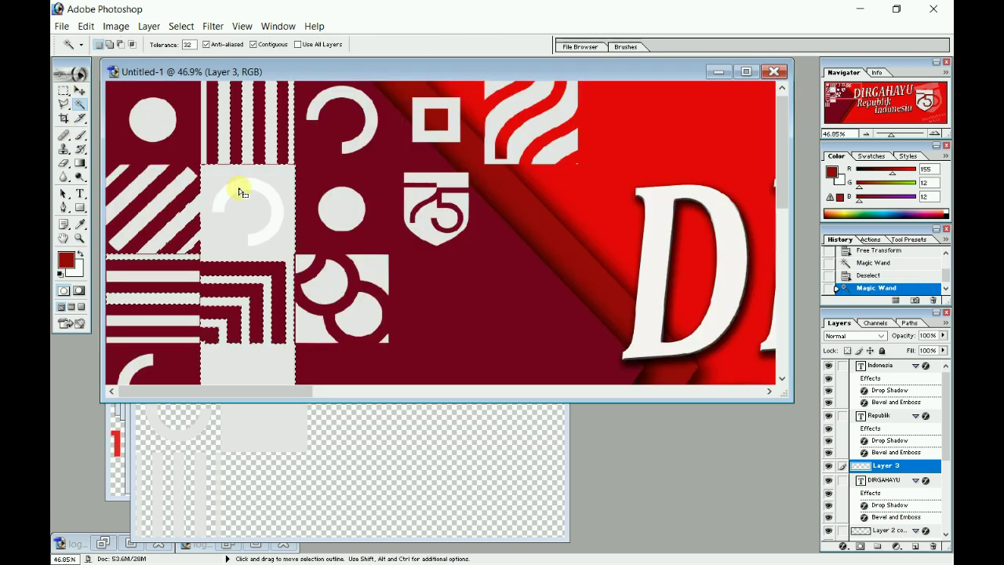
pyautogui.moveTo(240, 191); pyautogui.dragTo(324, 173)
pyautogui.hotkey('ctrl', 'd')
pyautogui.scroll(-1, 356, 245)
pyautogui.scroll(1, 357, 245)
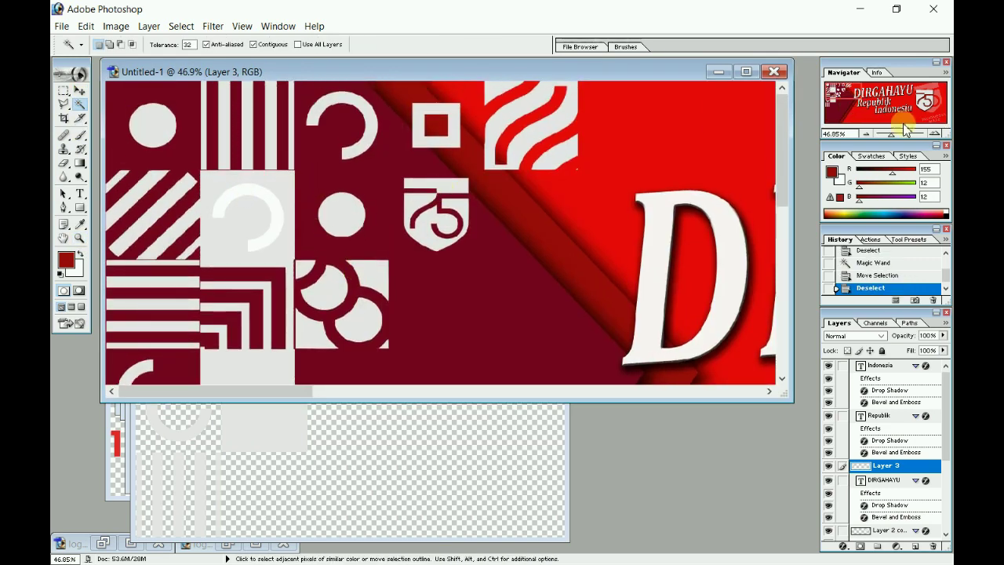
pyautogui.moveTo(891, 135); pyautogui.dragTo(877, 135)
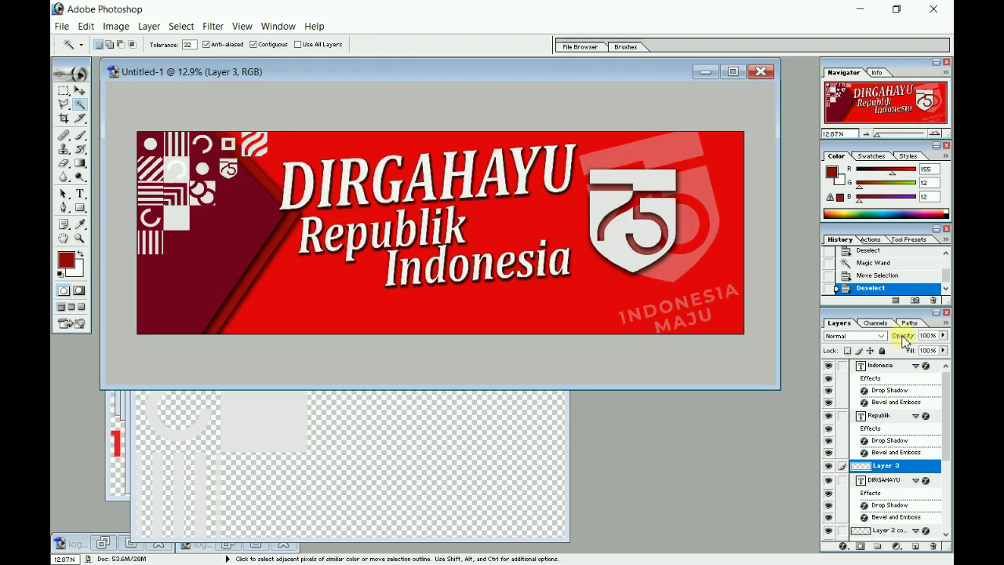
pyautogui.click(238, 426)
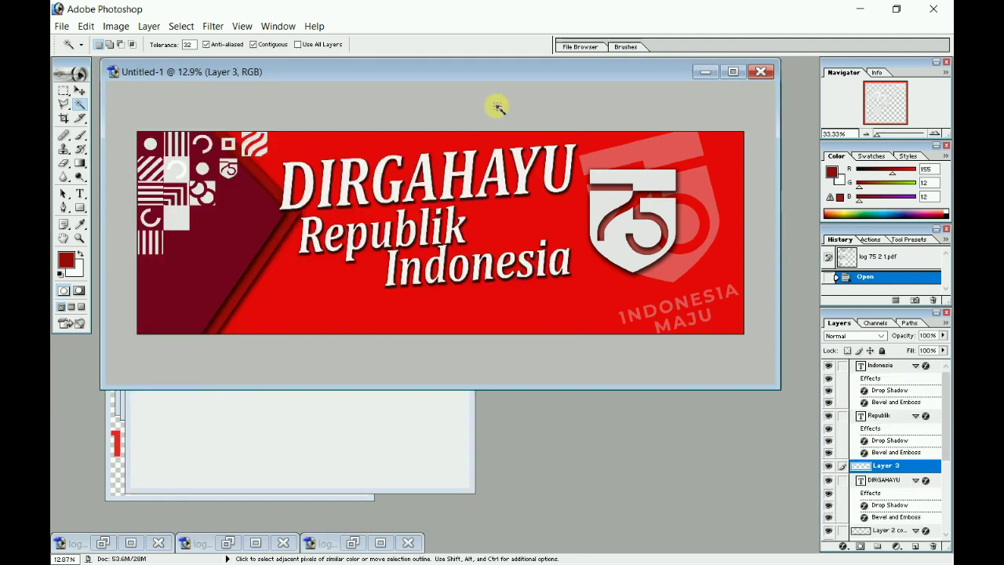
# Copy the OKU Timur emblem into the top-left corner; the ornament layer gets dragged toward the 75 logo.
pyautogui.click(79, 91)
pyautogui.moveTo(298, 298)
pyautogui.mouseDown()
pyautogui.moveTo(538, 212)
pyautogui.moveTo(188, 169)
pyautogui.mouseUp()
pyautogui.rightClick(184, 186)
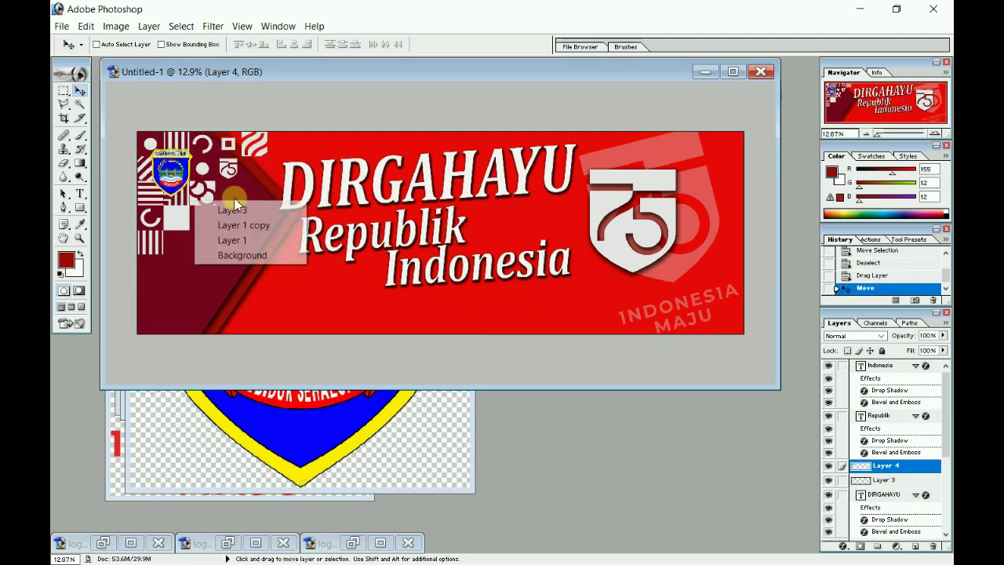
pyautogui.click(221, 202)
pyautogui.moveTo(219, 201); pyautogui.dragTo(691, 198)
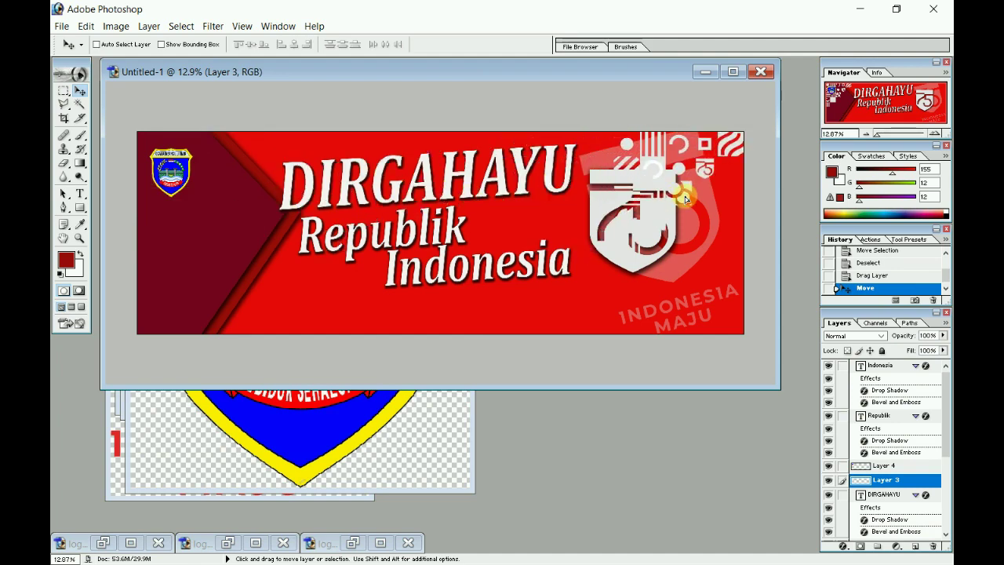
pyautogui.rightClick(685, 194)
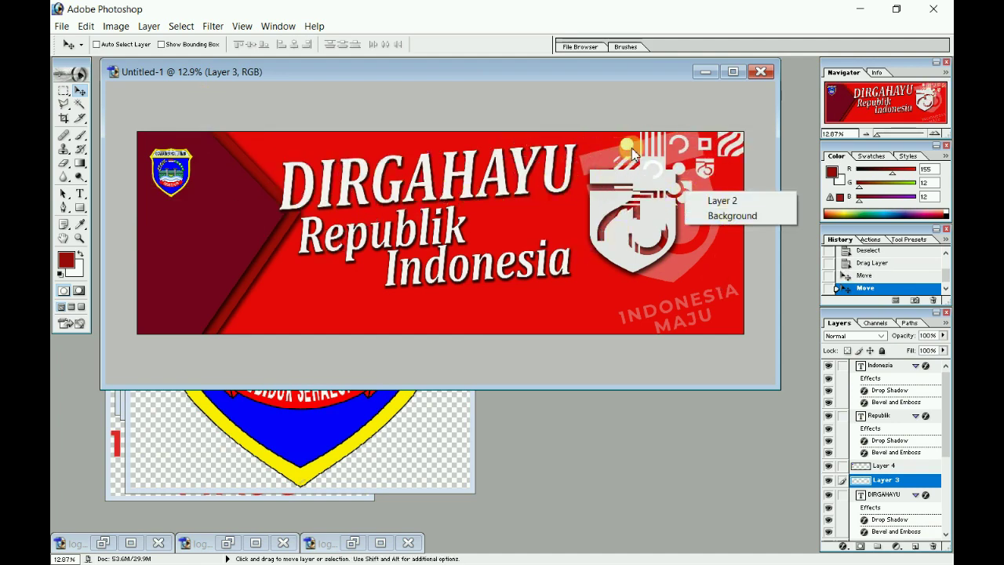
pyautogui.press('Escape')
# Undo the stray pattern move and settle the ornament and emblem in the top-left corner.
pyautogui.hotkey('ctrl', 'alt', 'z')
pyautogui.hotkey('ctrl', 'alt', 'z')
pyautogui.hotkey('ctrl', 'a')
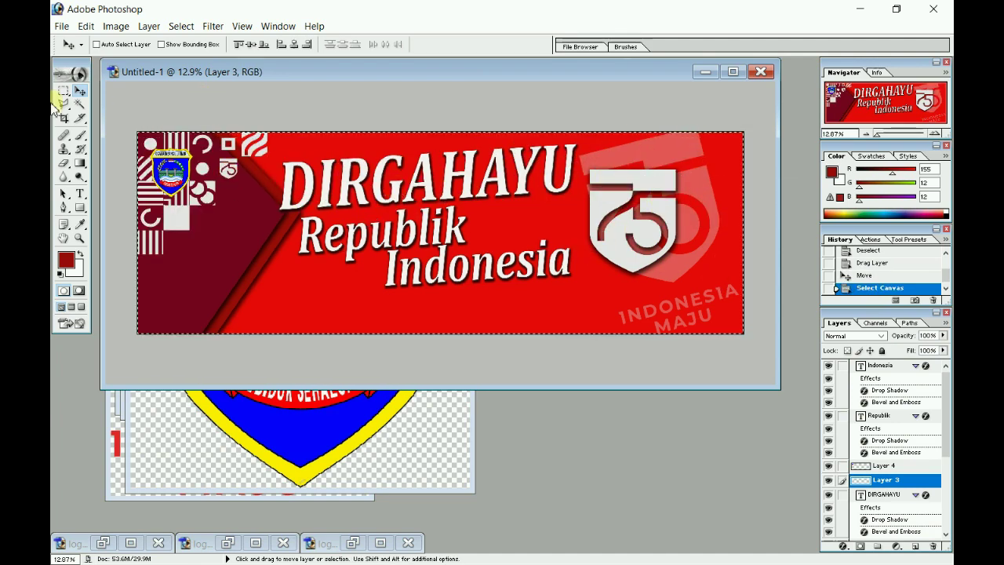
pyautogui.click(64, 90)
pyautogui.click(245, 207)
pyautogui.click(79, 91)
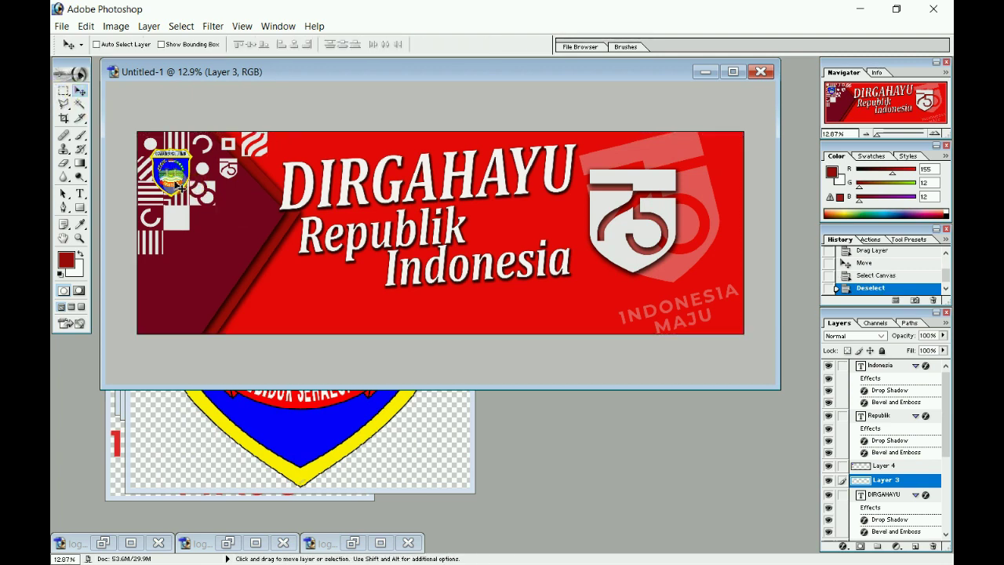
pyautogui.moveTo(180, 187)
pyautogui.mouseDown()
pyautogui.moveTo(191, 177)
pyautogui.moveTo(177, 171)
pyautogui.mouseUp()
pyautogui.rightClick(191, 177)
pyautogui.click(195, 178)
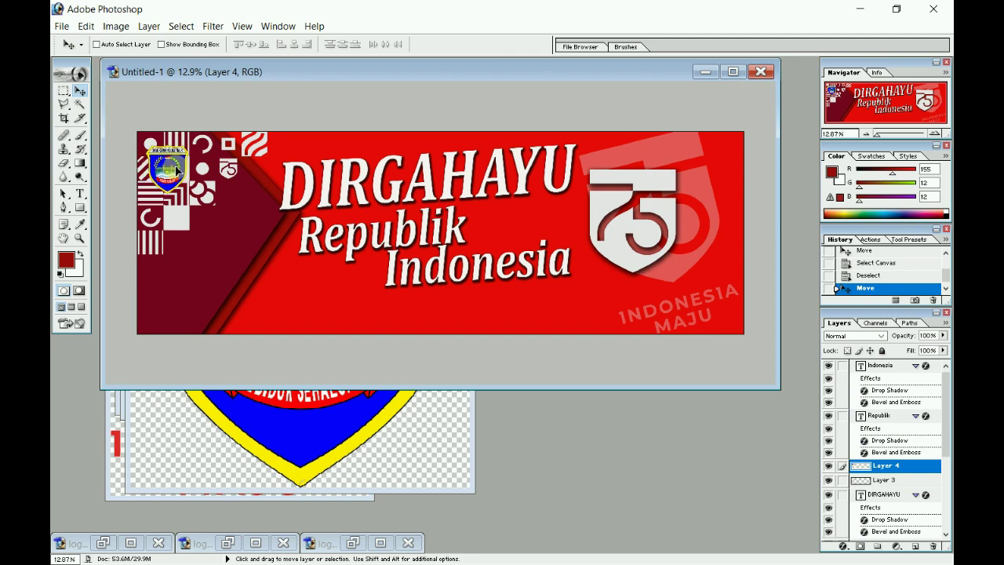
pyautogui.click(233, 369)
pyautogui.click(211, 453)
# Copy the first official's photo onto the banner's left and scale it down.
pyautogui.click(397, 95)
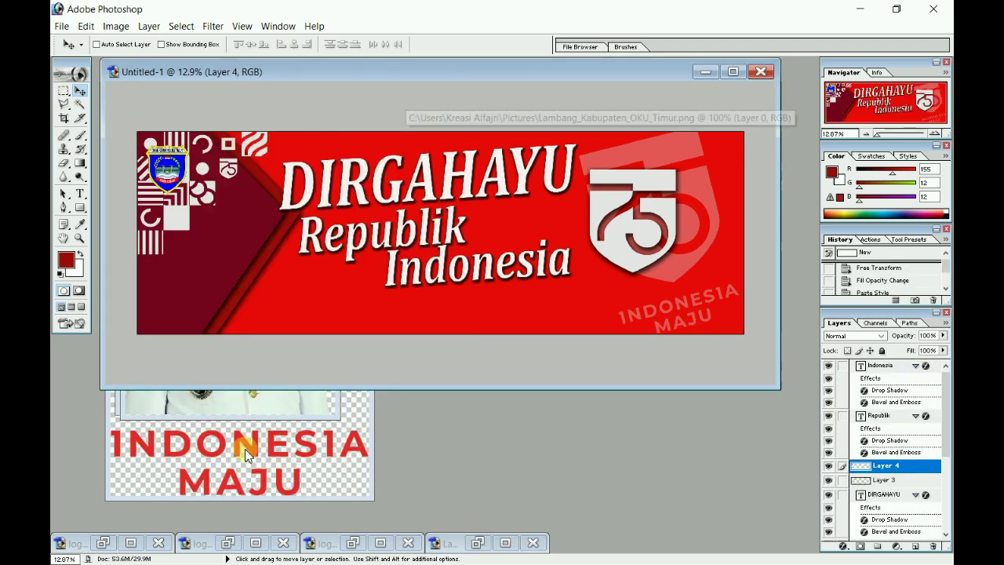
pyautogui.click(253, 403)
pyautogui.moveTo(351, 317); pyautogui.dragTo(240, 271)
pyautogui.hotkey('ctrl', 't')
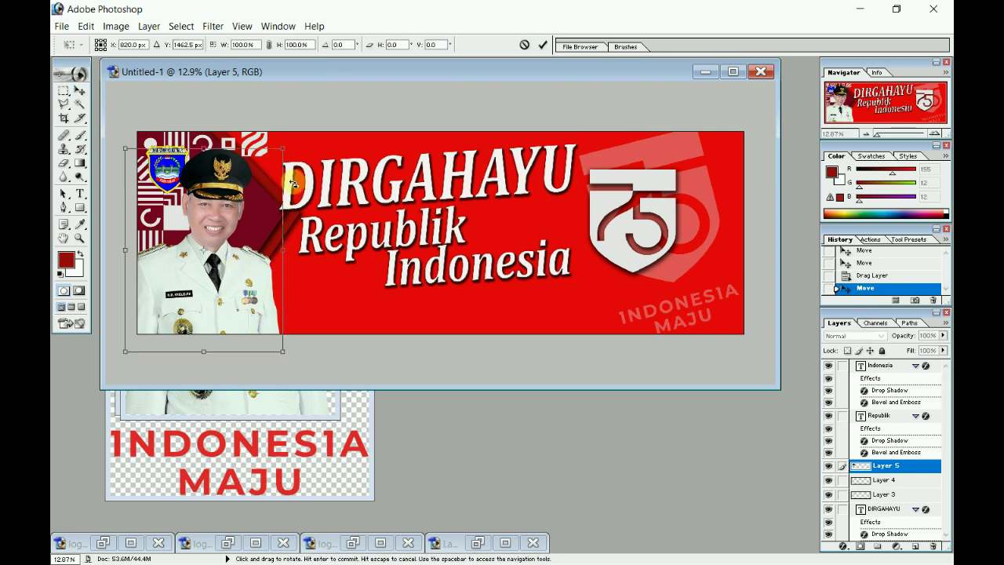
pyautogui.moveTo(283, 148)
pyautogui.mouseDown()
pyautogui.moveTo(252, 206)
pyautogui.moveTo(248, 193)
pyautogui.mouseUp()
pyautogui.moveTo(215, 291); pyautogui.dragTo(227, 279)
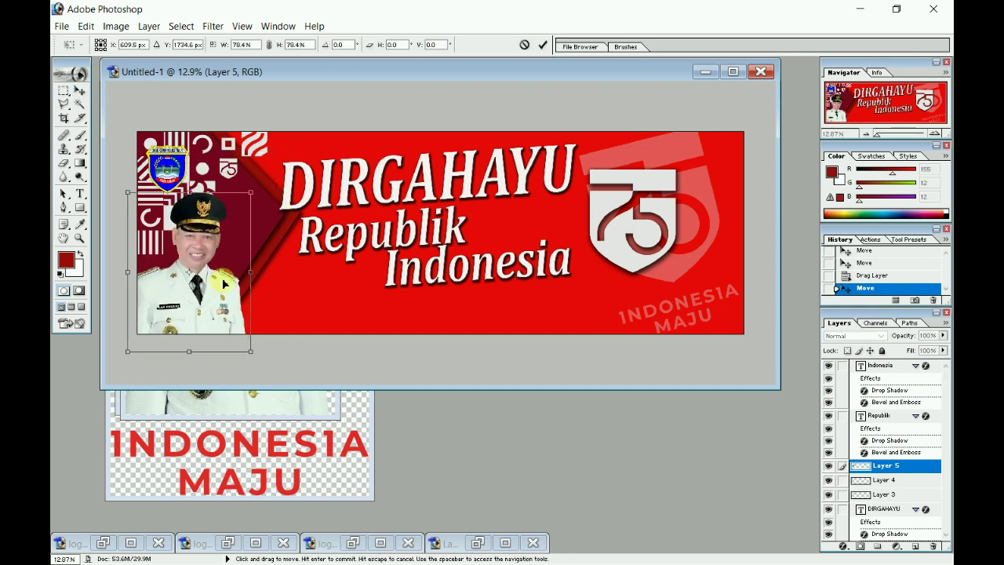
pyautogui.press('Return')
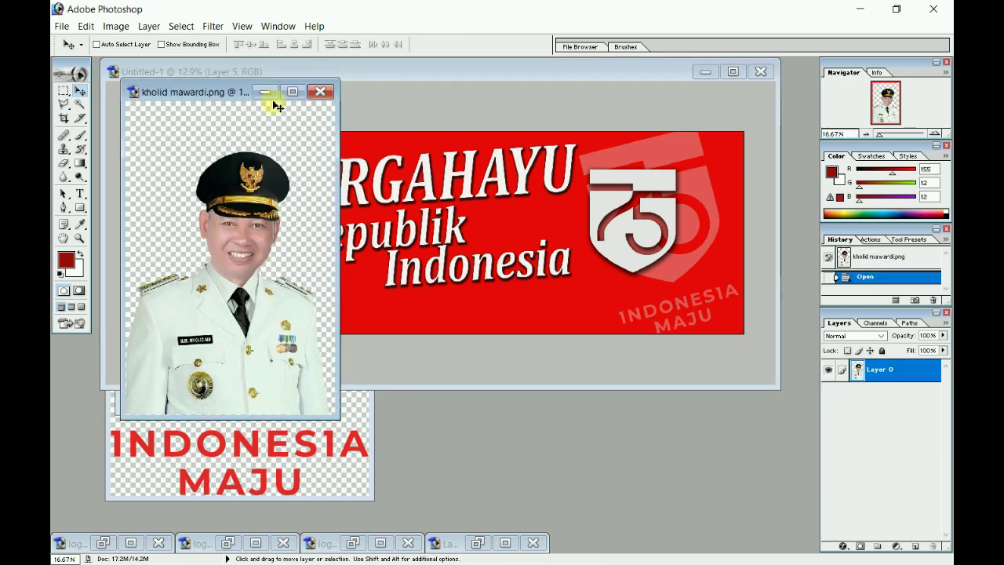
# Add the second official's photo, scaled to about 80%, beside the first official.
pyautogui.moveTo(357, 292); pyautogui.dragTo(362, 288)
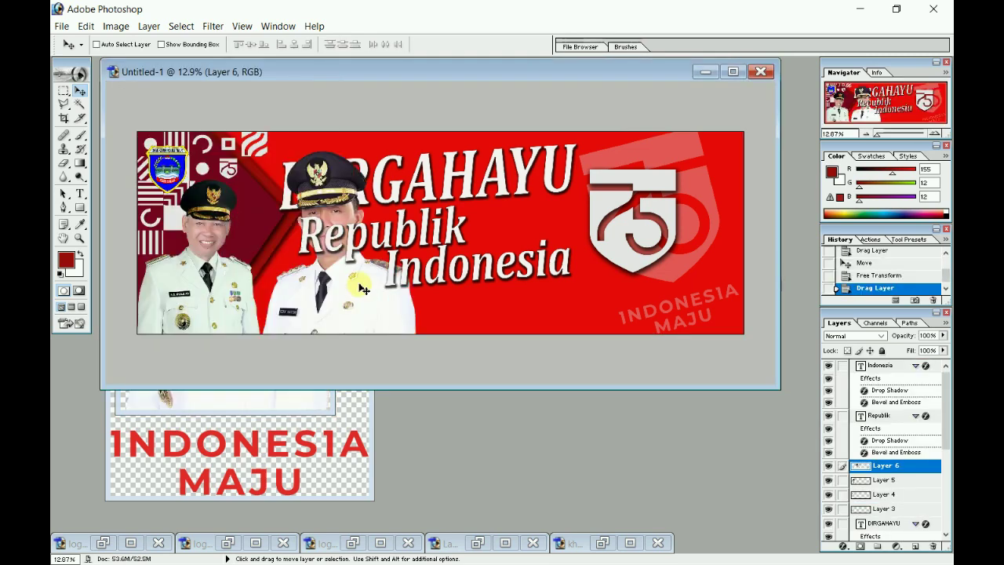
pyautogui.hotkey('ctrl', 't')
pyautogui.moveTo(415, 149); pyautogui.dragTo(385, 202)
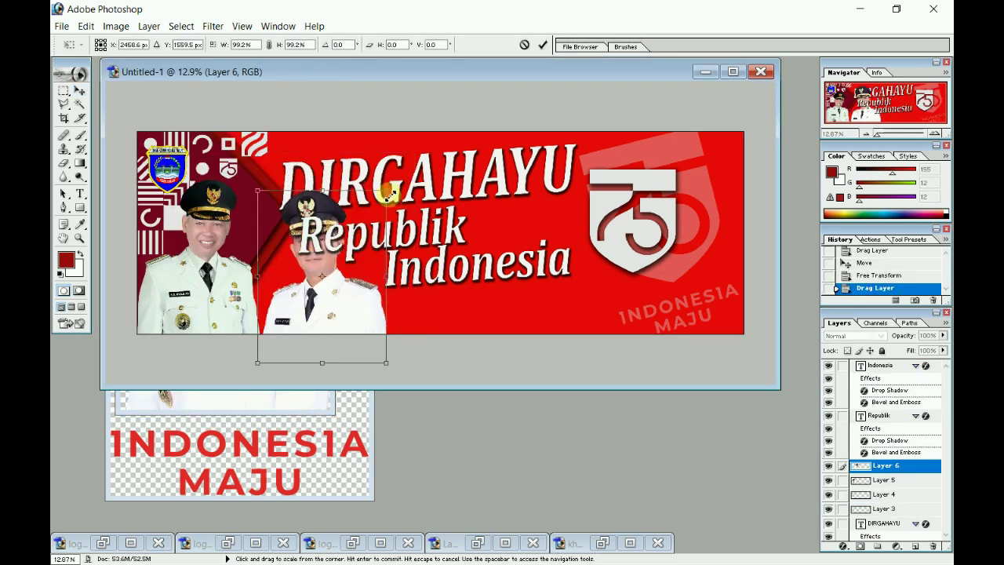
pyautogui.moveTo(322, 274); pyautogui.dragTo(306, 247)
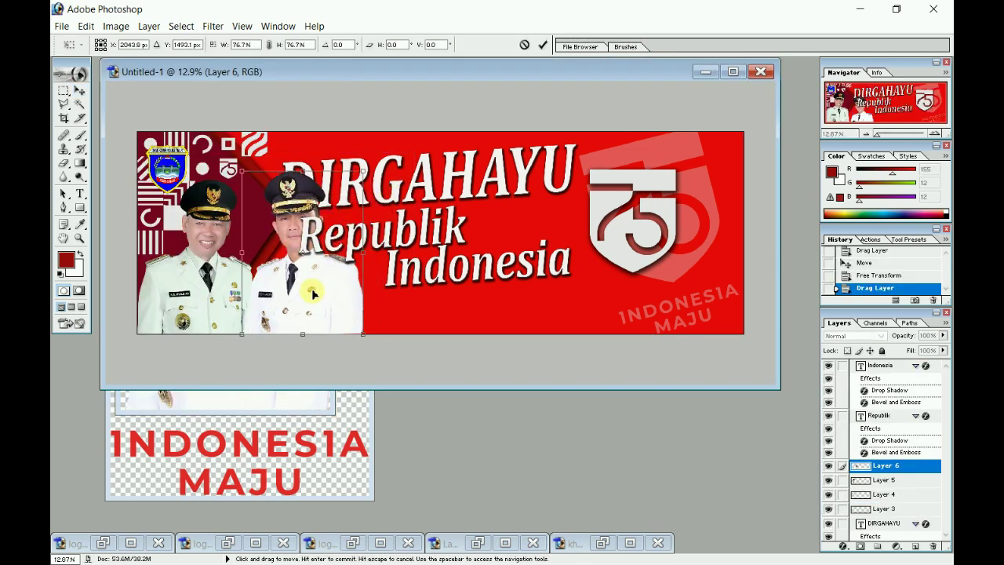
pyautogui.moveTo(368, 166)
pyautogui.mouseDown()
pyautogui.moveTo(354, 189)
pyautogui.moveTo(359, 181)
pyautogui.mouseUp()
pyautogui.moveTo(331, 302); pyautogui.dragTo(333, 300)
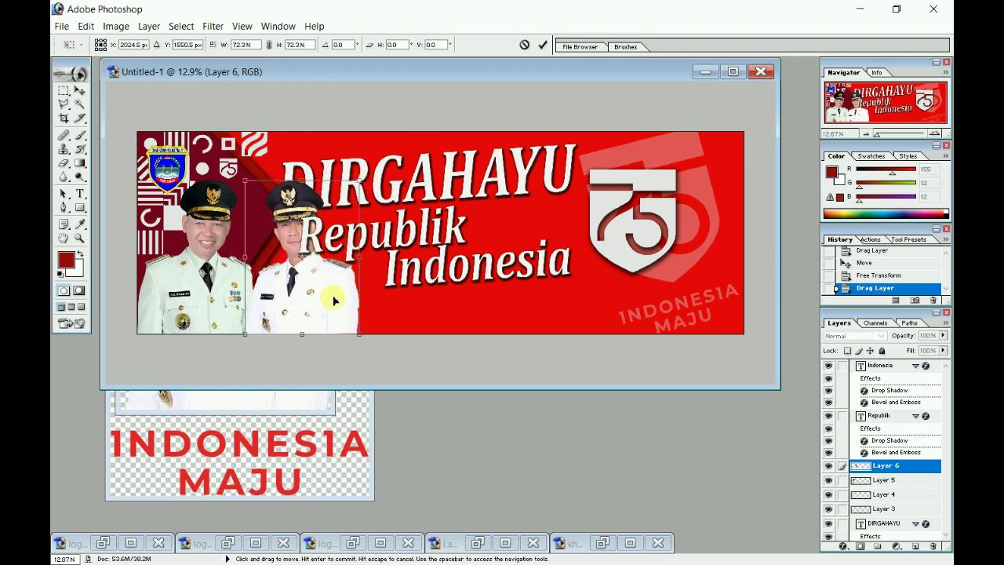
pyautogui.press('Return')
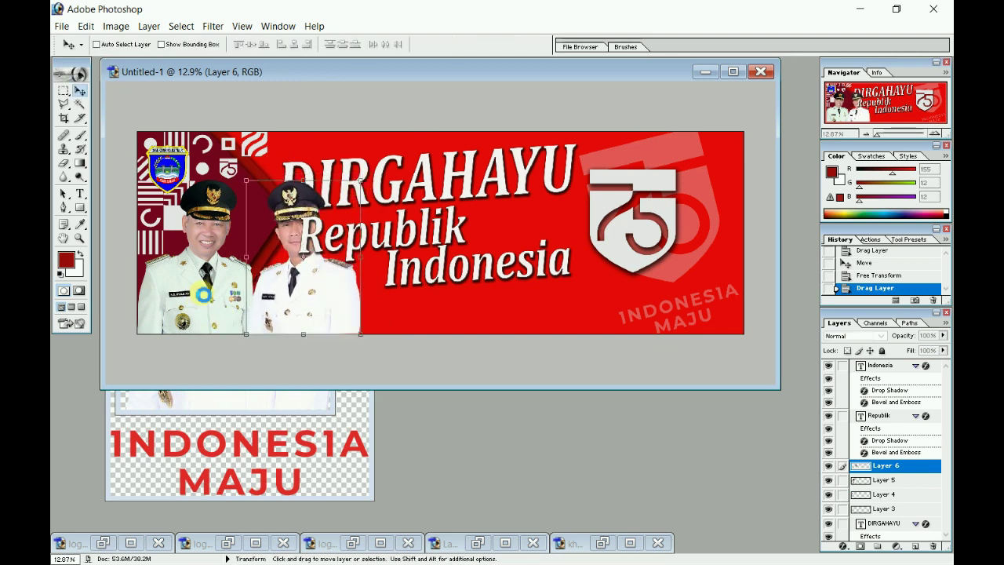
# Select the DIRGAHAYU text layer and commit its transform unchanged.
pyautogui.rightClick(367, 186)
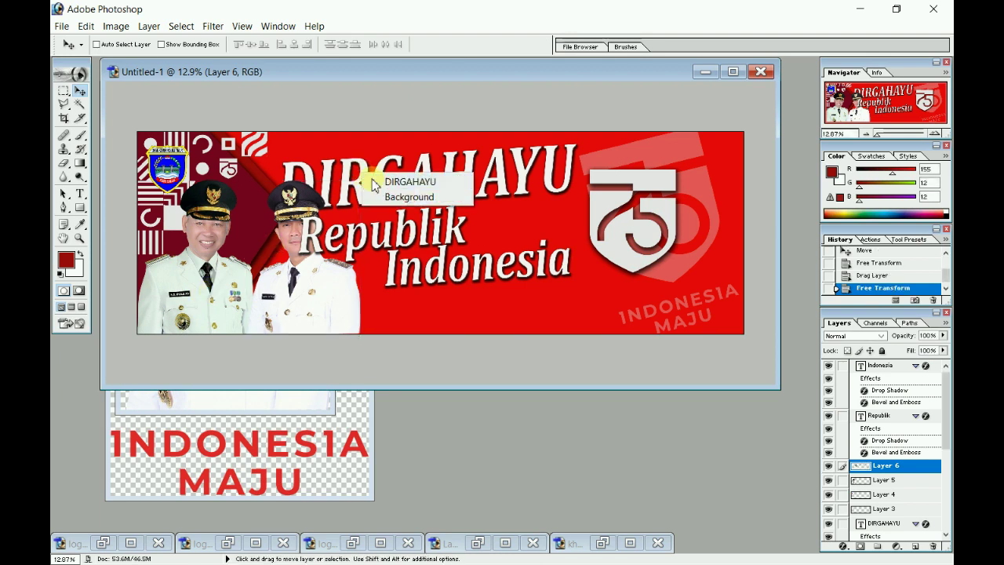
pyautogui.click(400, 181)
pyautogui.hotkey('ctrl', 't')
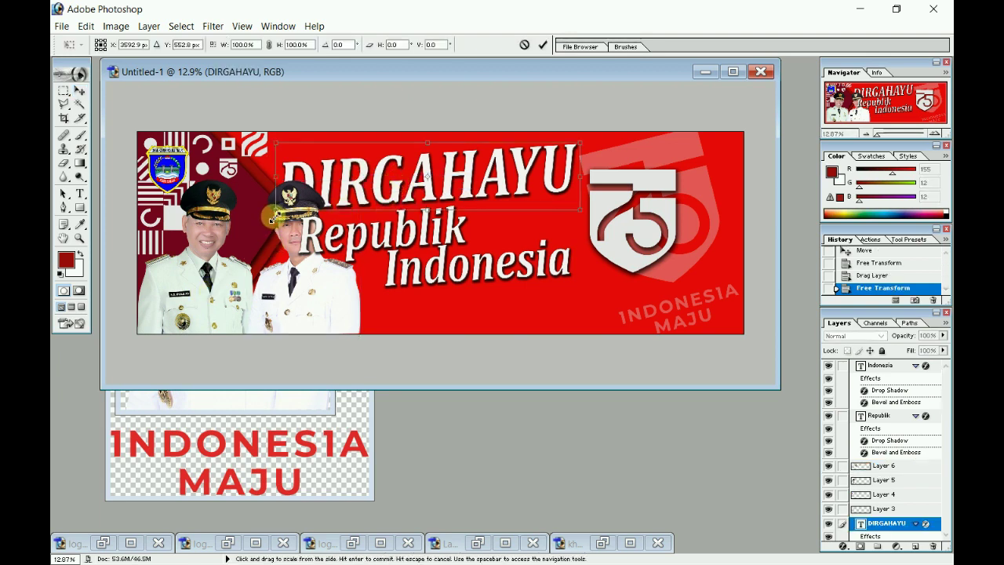
pyautogui.press('Return')
# Link Layer 6 to Layer 5 and shrink the officials' photo to about 91%.
pyautogui.rightClick(285, 294)
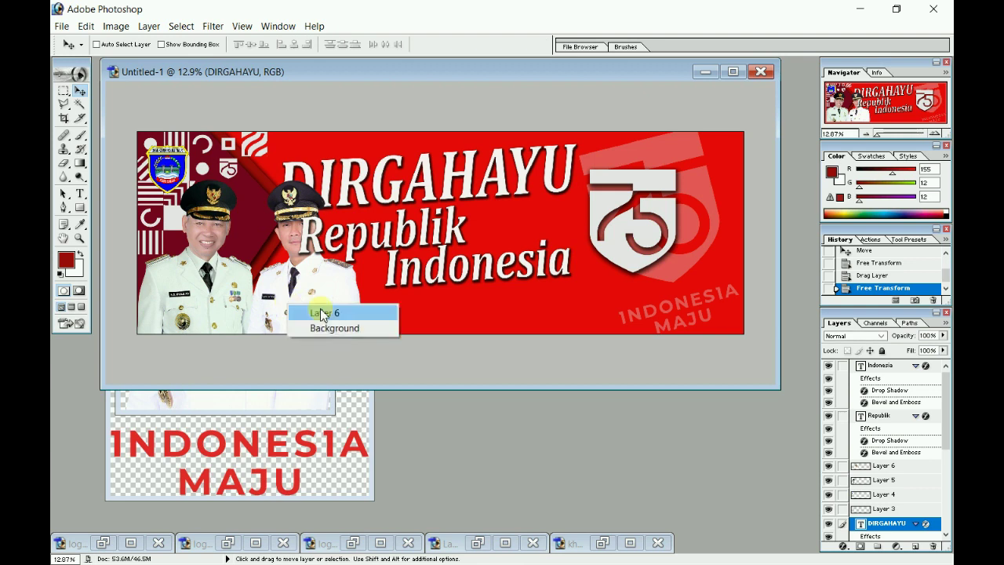
pyautogui.click(317, 310)
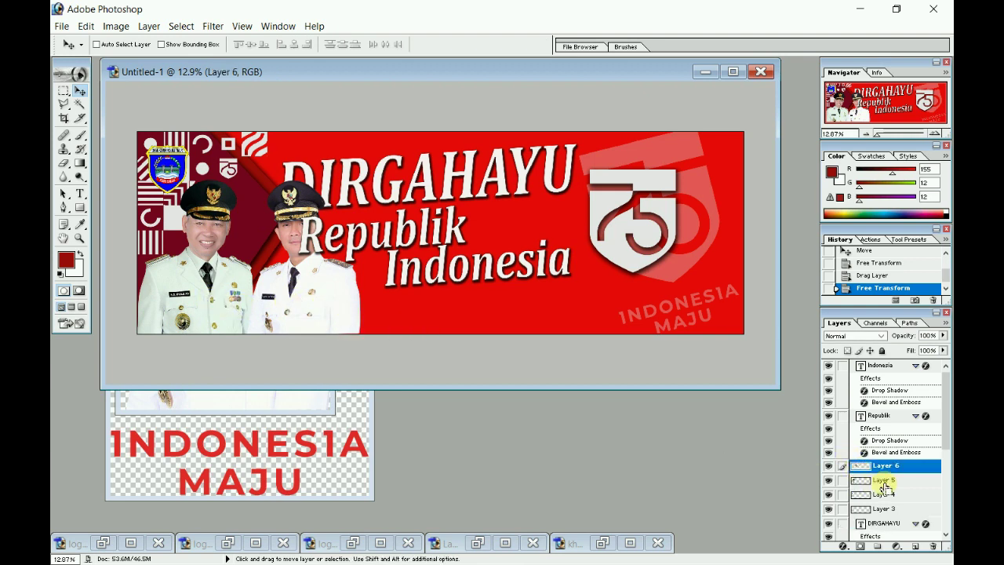
pyautogui.keyDown('ctrl'); pyautogui.click(883, 487); pyautogui.keyUp('ctrl')
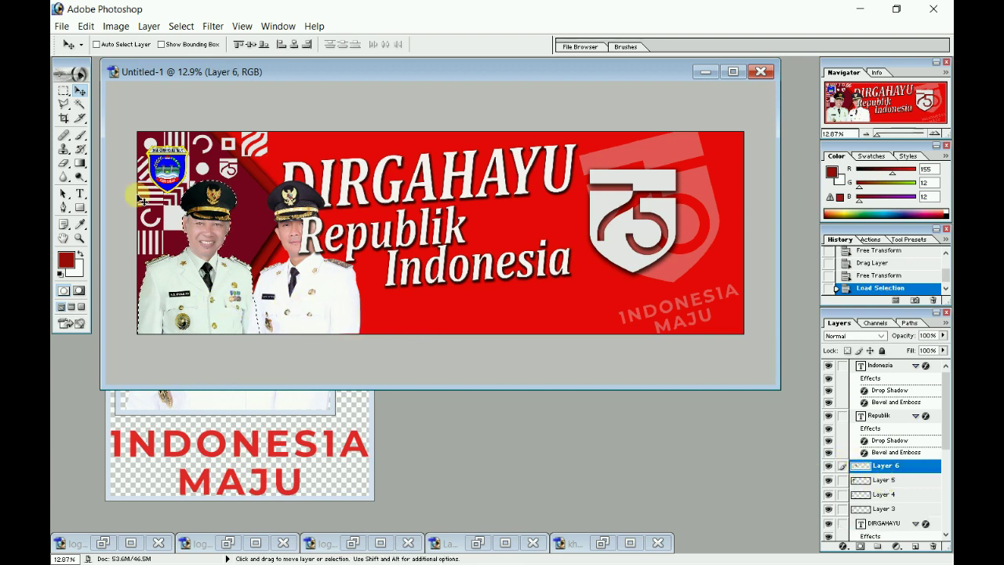
pyautogui.press('m')
pyautogui.hotkey('ctrl', 'd')
pyautogui.click(894, 481)
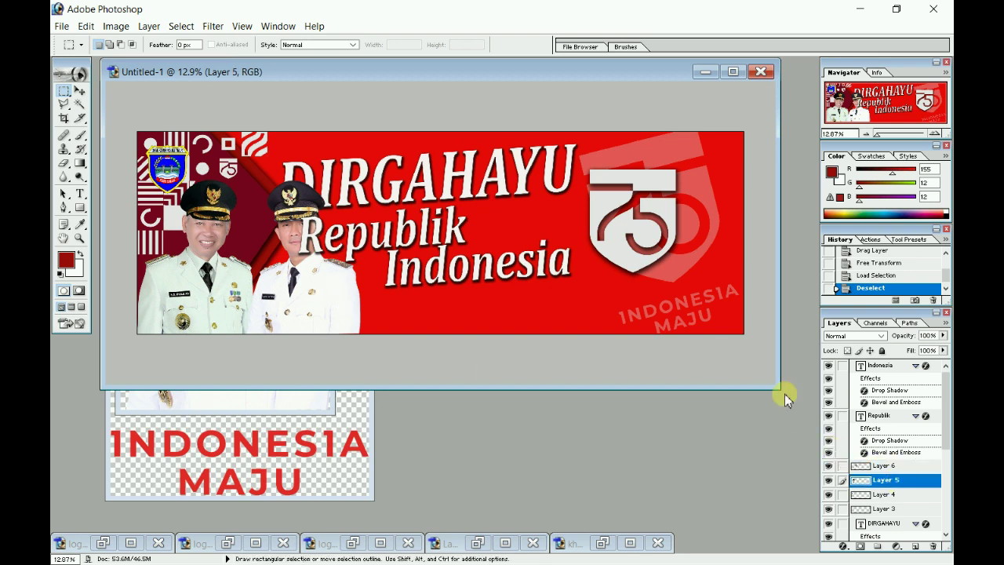
pyautogui.click(865, 467)
pyautogui.click(894, 480)
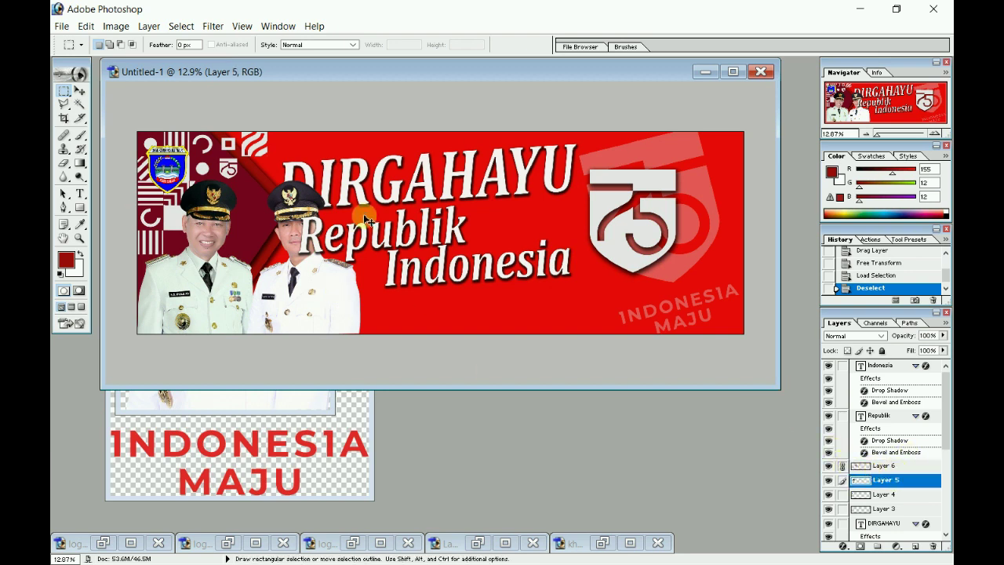
pyautogui.hotkey('ctrl', 't')
pyautogui.moveTo(361, 179); pyautogui.dragTo(339, 198)
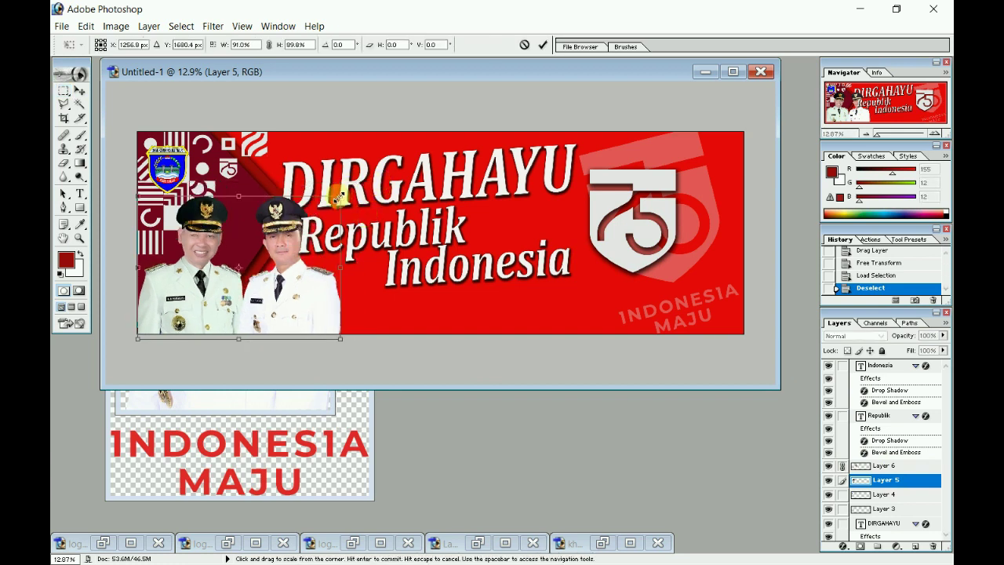
pyautogui.press('Return')
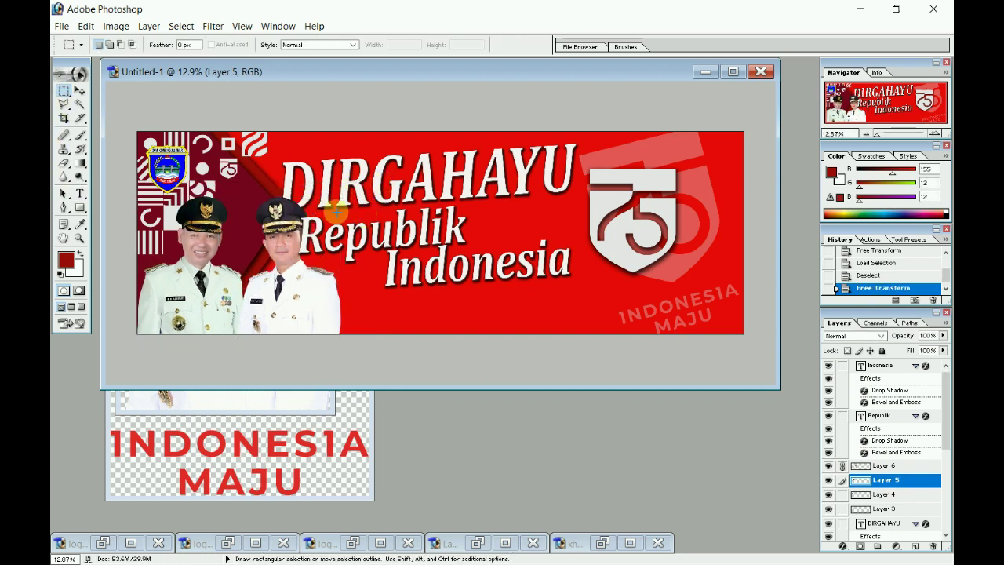
pyautogui.click(79, 90)
# Shift the DIRGAHAYU text slightly right and the Republik text about 30 px right.
pyautogui.keyDown('ctrl'); pyautogui.click(350, 204); pyautogui.keyUp('ctrl')
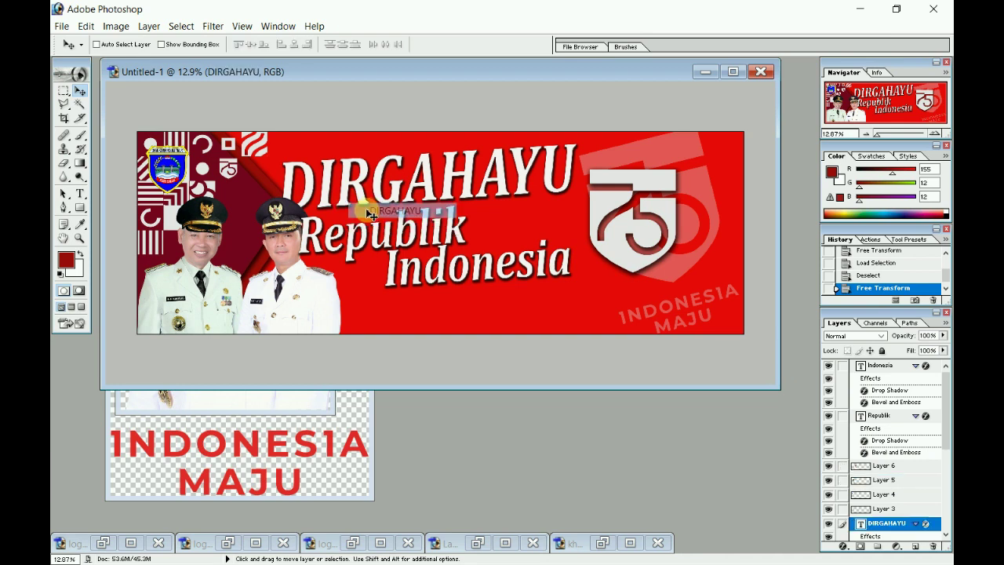
pyautogui.moveTo(345, 201); pyautogui.dragTo(364, 198)
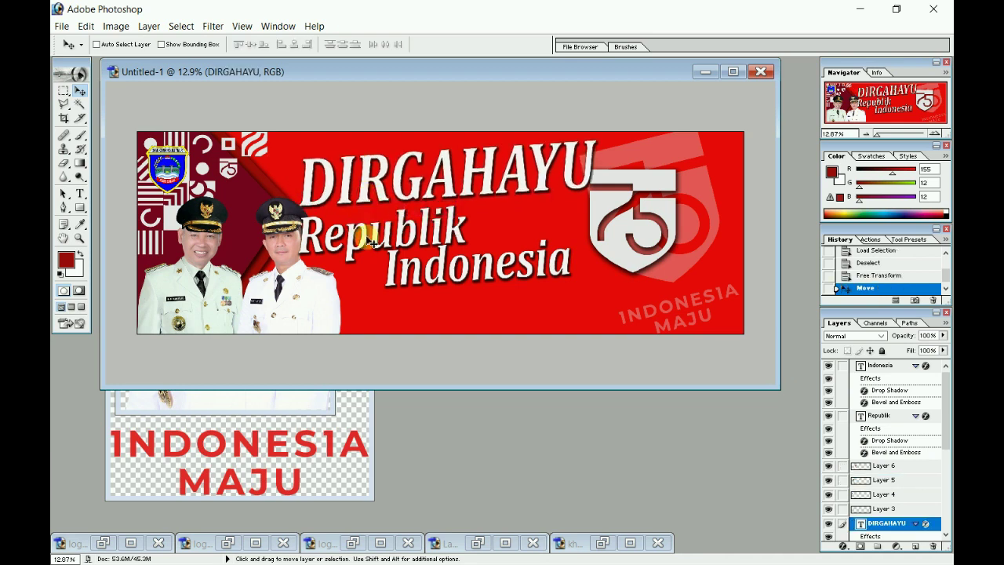
pyautogui.rightClick(422, 225)
pyautogui.click(435, 230)
pyautogui.moveTo(412, 231); pyautogui.dragTo(437, 224)
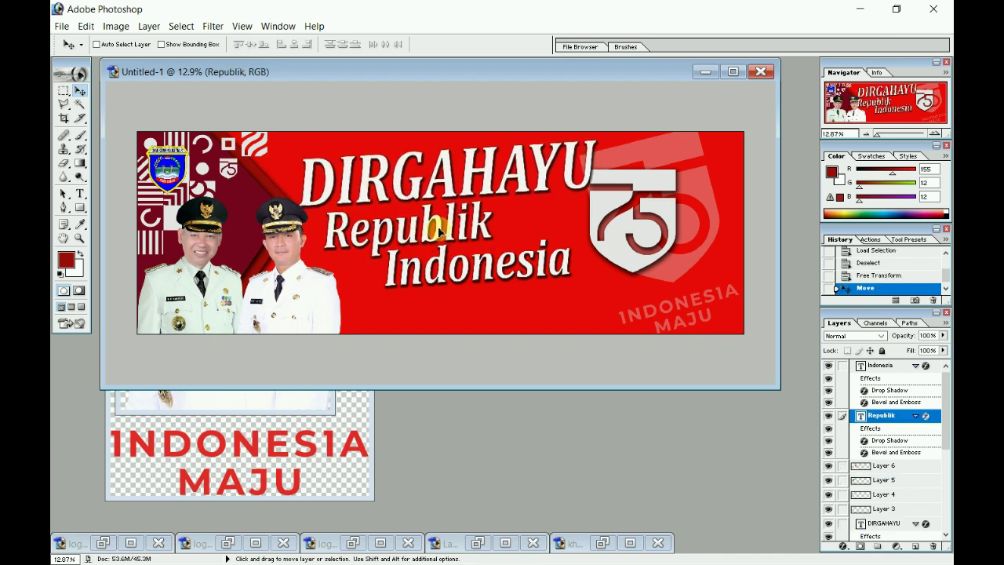
# Narrow the 75 logo on Layer 2 copy and move it down-left.
pyautogui.rightClick(595, 217)
pyautogui.click(639, 221)
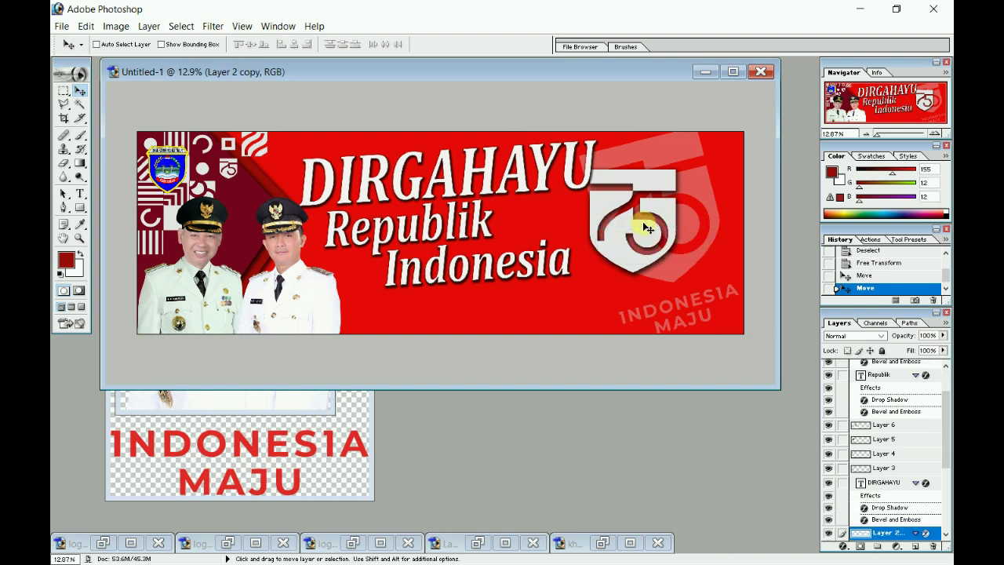
pyautogui.hotkey('ctrl', 't')
pyautogui.moveTo(597, 222)
pyautogui.mouseDown()
pyautogui.moveTo(641, 228)
pyautogui.moveTo(690, 207)
pyautogui.moveTo(662, 209)
pyautogui.mouseUp()
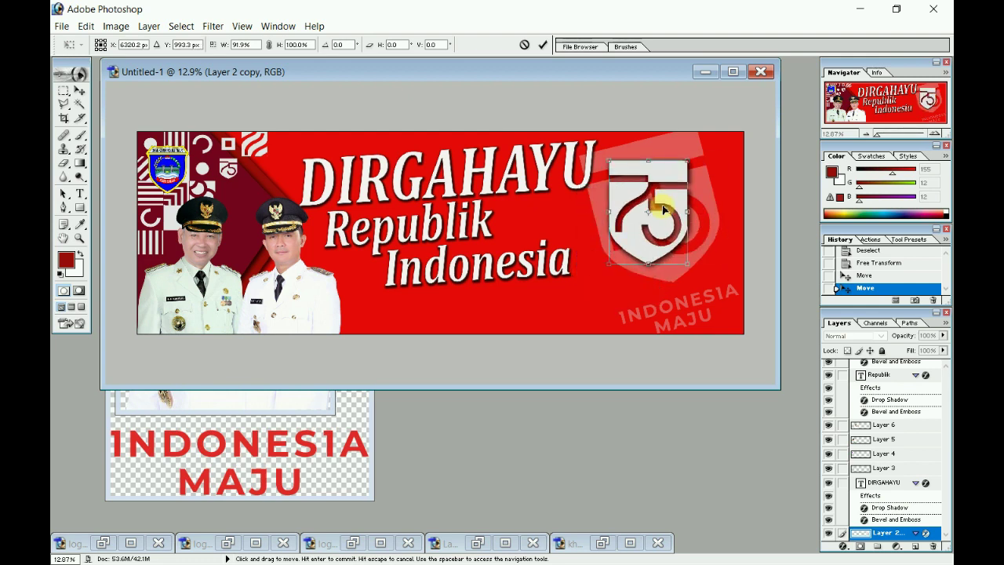
pyautogui.press('Return')
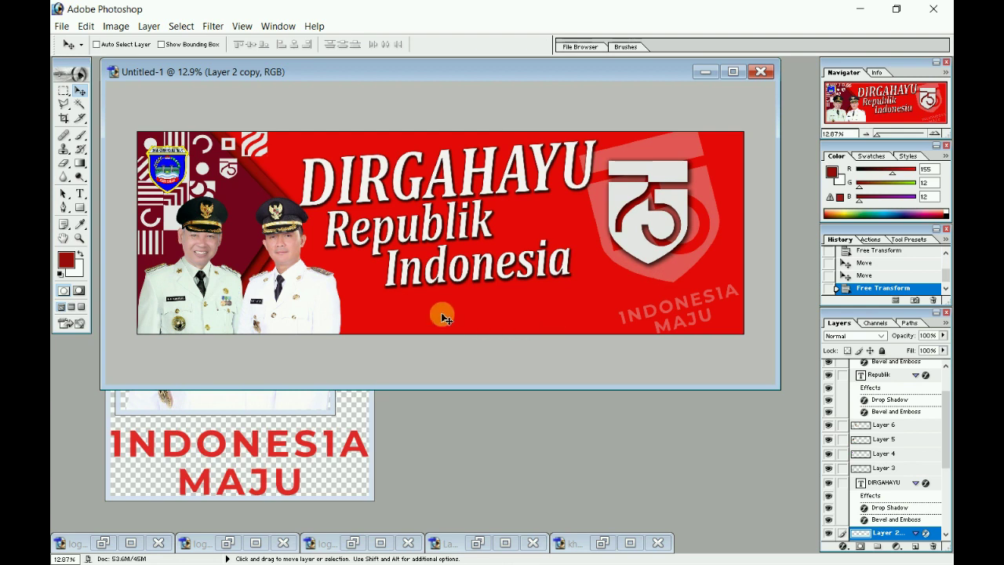
pyautogui.click(66, 92)
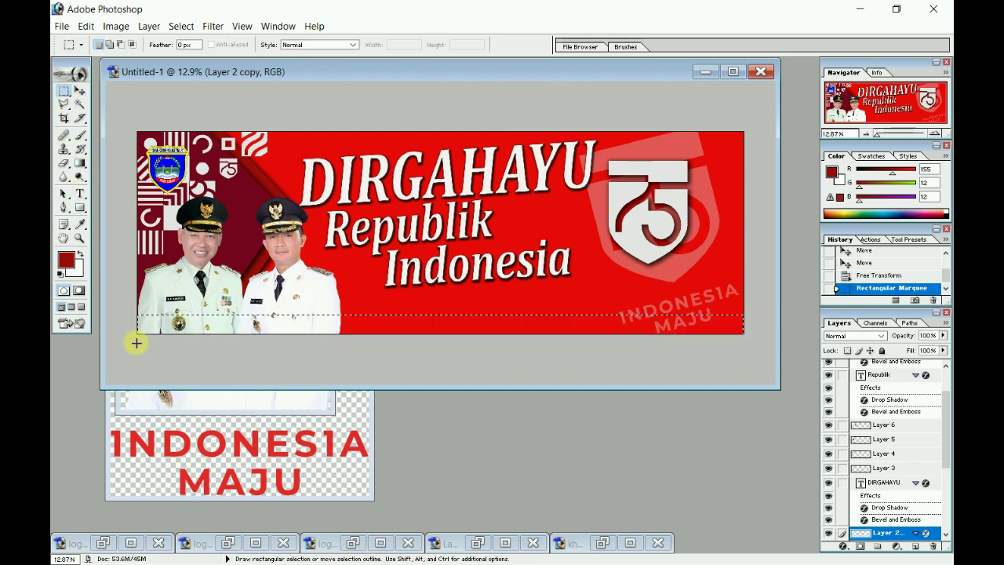
# Discard a trial bottom strip and begin a polygonal diagonal band outline at left.
pyautogui.moveTo(562, 341); pyautogui.dragTo(143, 340)
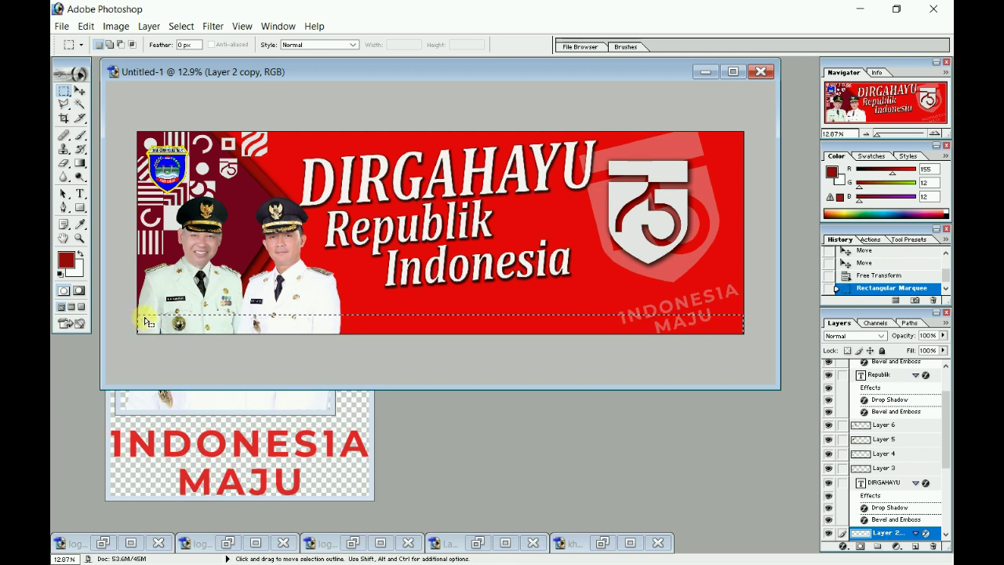
pyautogui.click(145, 320)
pyautogui.click(64, 107)
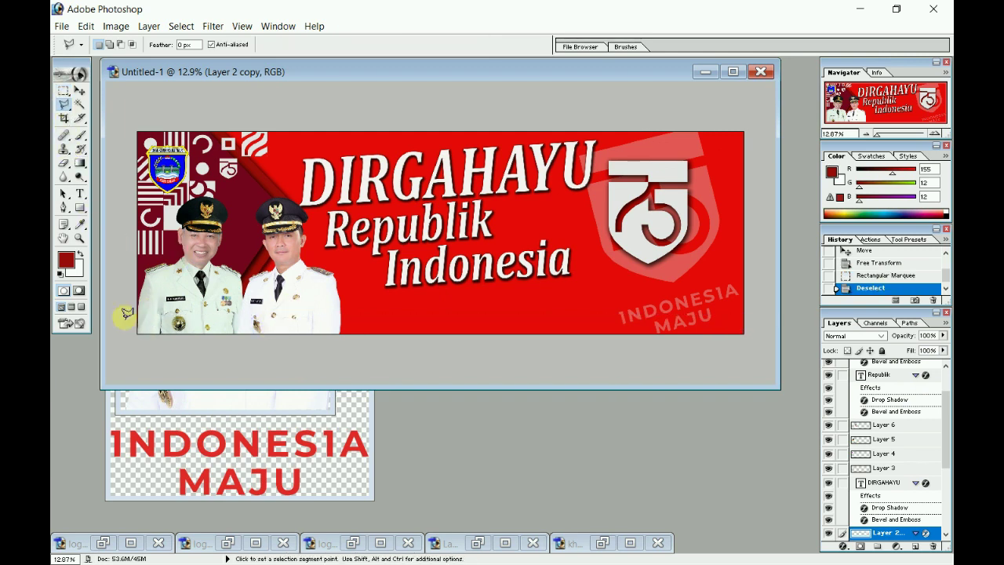
pyautogui.click(470, 297)
pyautogui.click(520, 276)
pyautogui.click(571, 265)
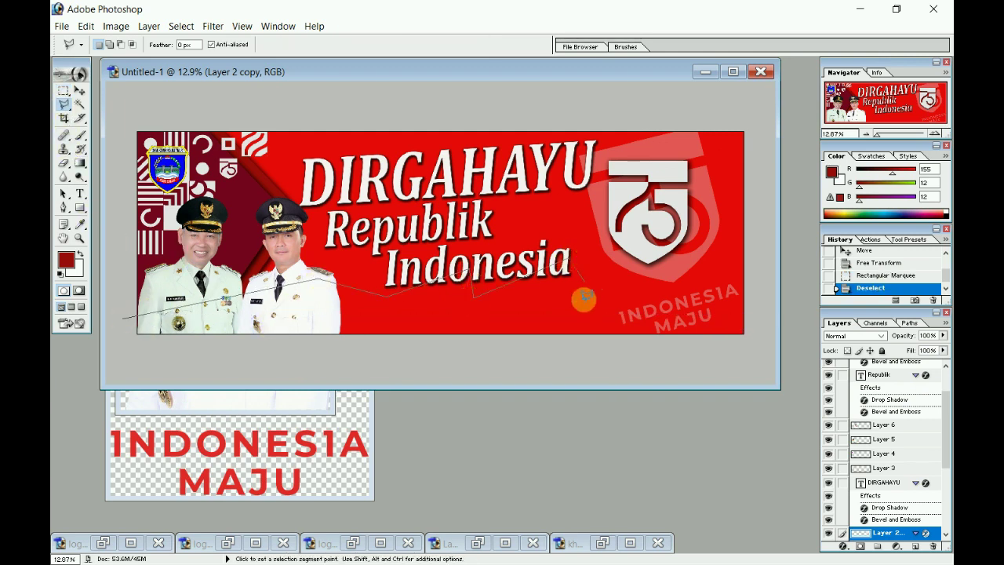
pyautogui.click(588, 296)
# Close the wavy band outline and paste it from the Background as new Layer 7.
pyautogui.click(751, 213)
pyautogui.click(767, 309)
pyautogui.click(679, 364)
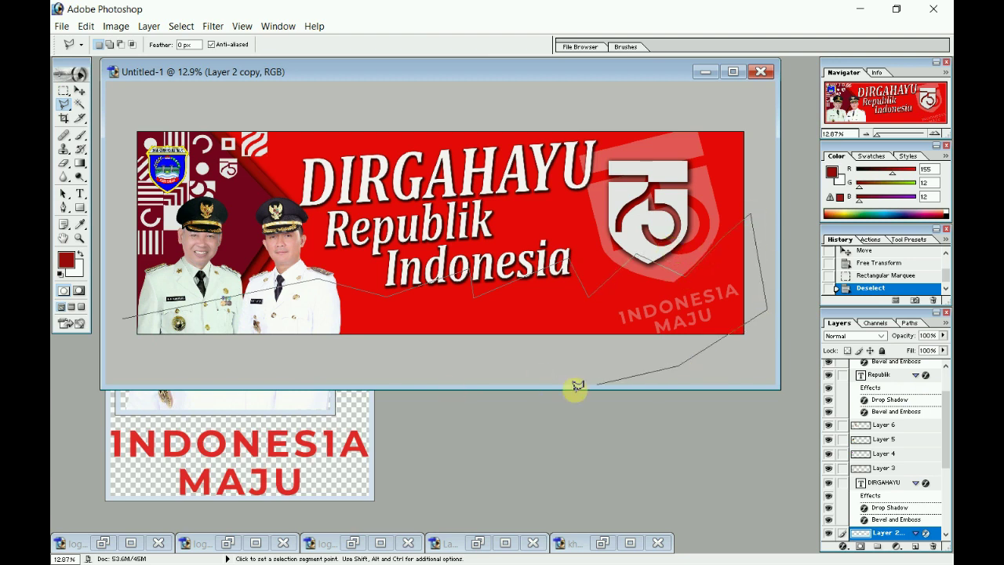
pyautogui.click(768, 332)
pyautogui.click(710, 361)
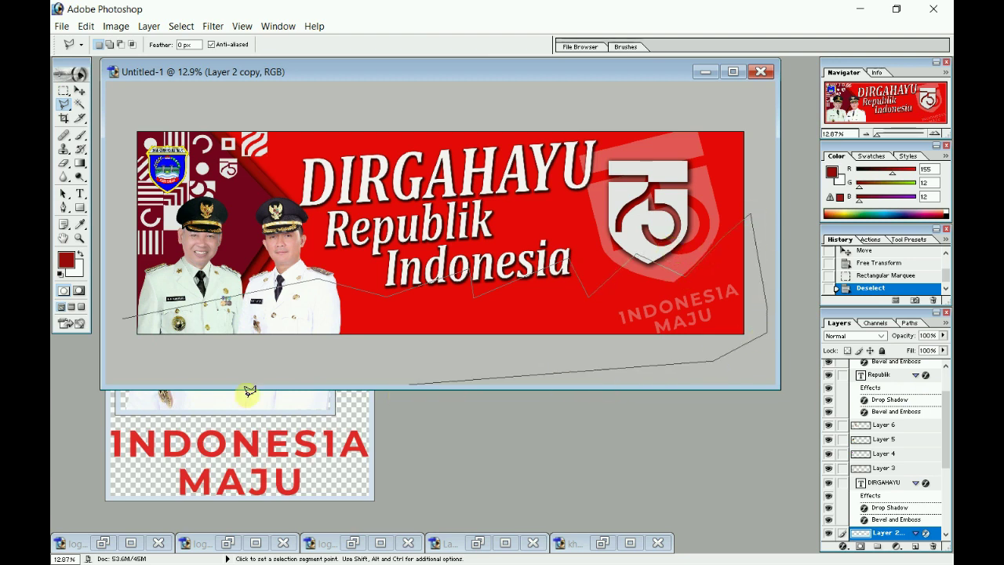
pyautogui.click(127, 360)
pyautogui.click(125, 317)
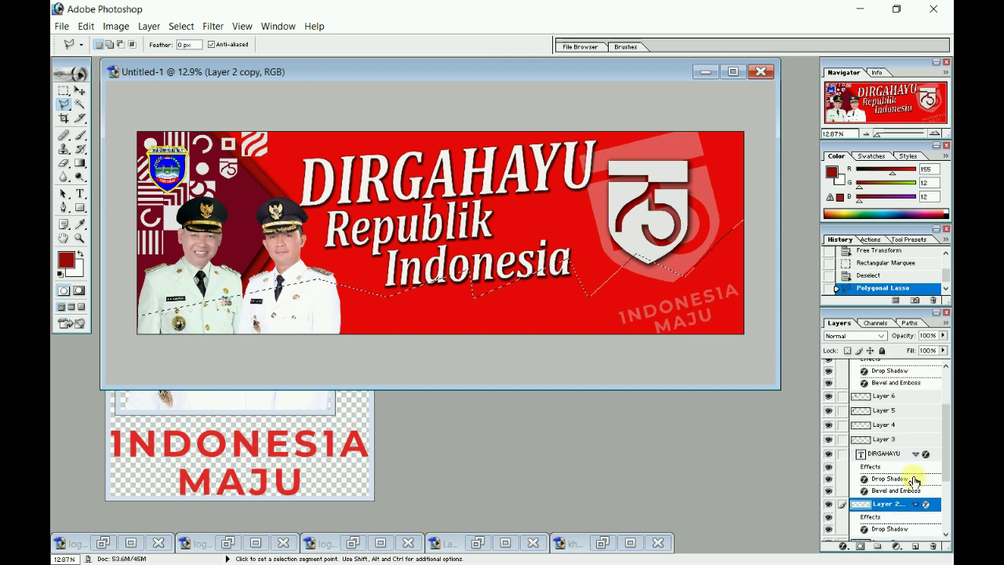
pyautogui.scroll(-5, 912, 475)
pyautogui.click(894, 533)
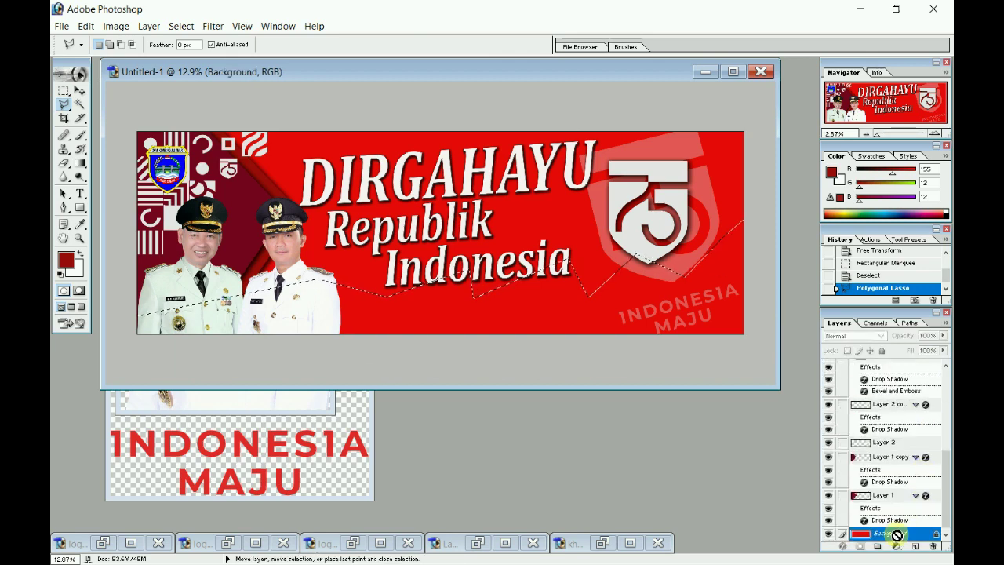
pyautogui.hotkey('ctrl', 'c')
pyautogui.hotkey('ctrl', 'v')
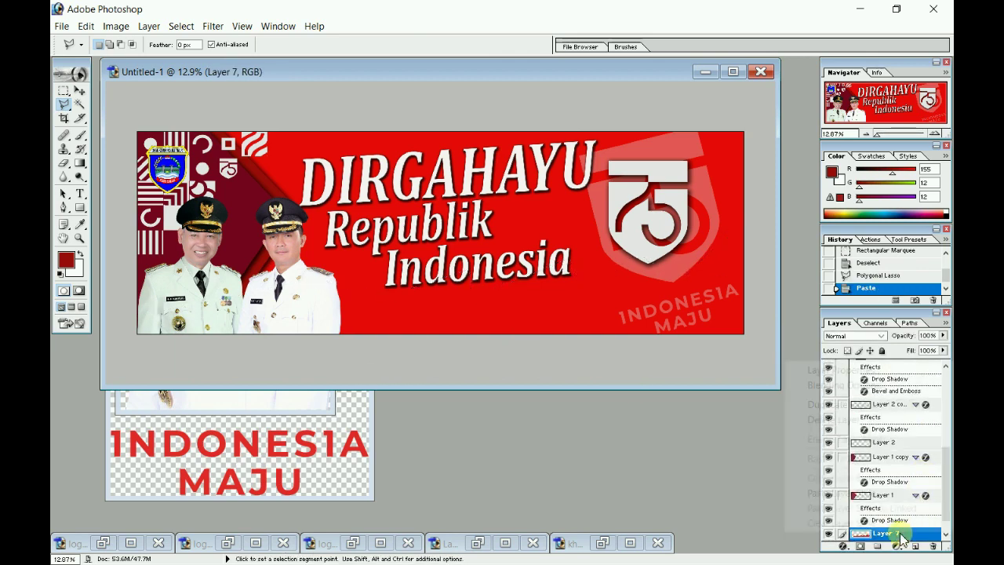
# Apply a Colour Balance shift nudging Layer 7's band toward magenta.
pyautogui.rightClick(900, 536)
pyautogui.click(702, 499)
pyautogui.hotkey('ctrl', 'b')
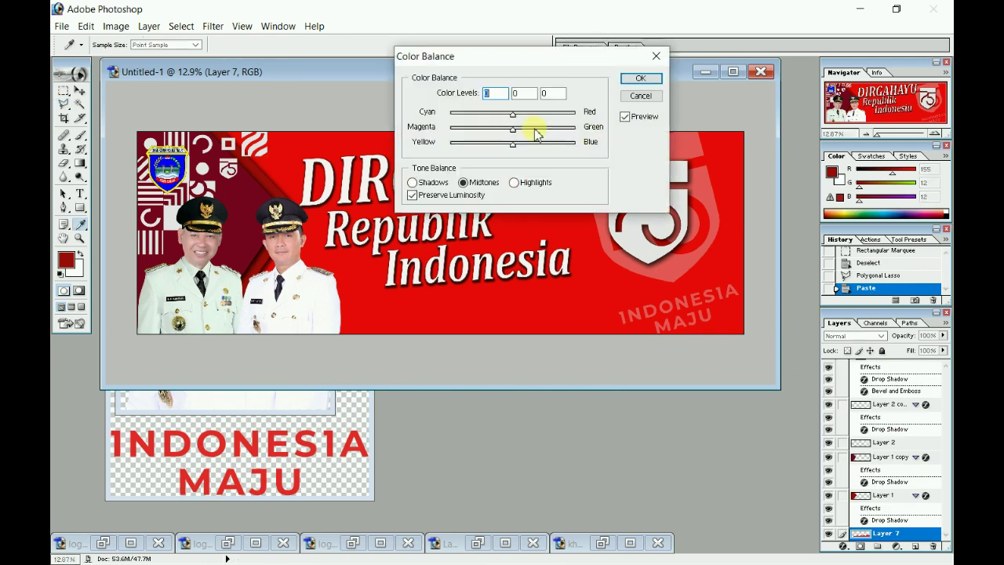
pyautogui.click(513, 116)
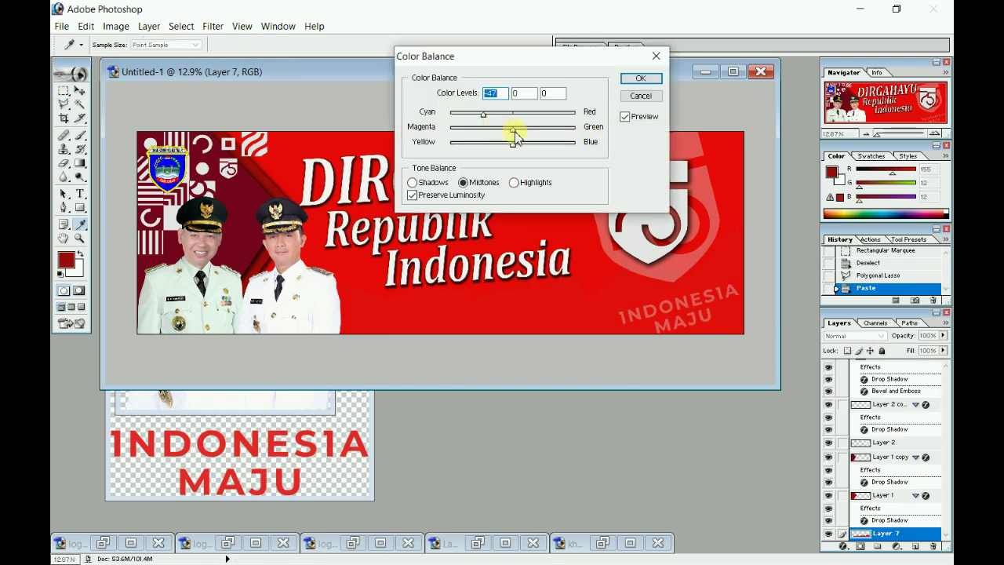
pyautogui.moveTo(484, 135); pyautogui.dragTo(473, 131)
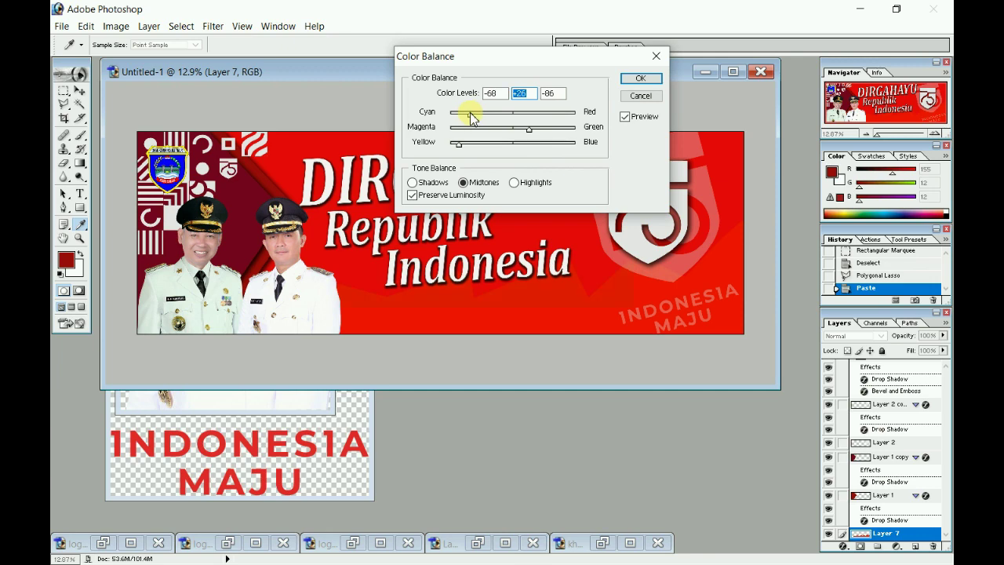
pyautogui.press('Return')
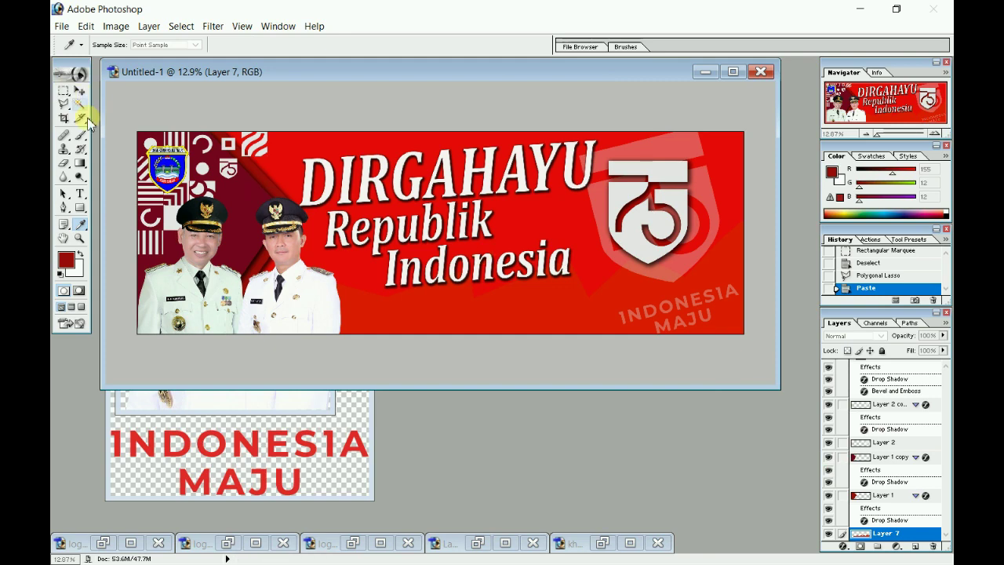
pyautogui.press('super')
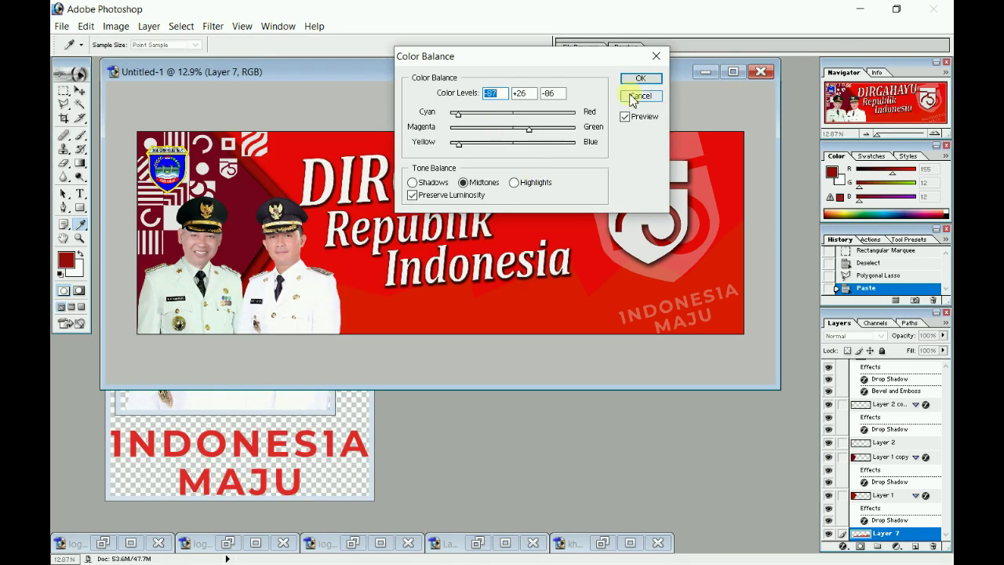
pyautogui.click(639, 96)
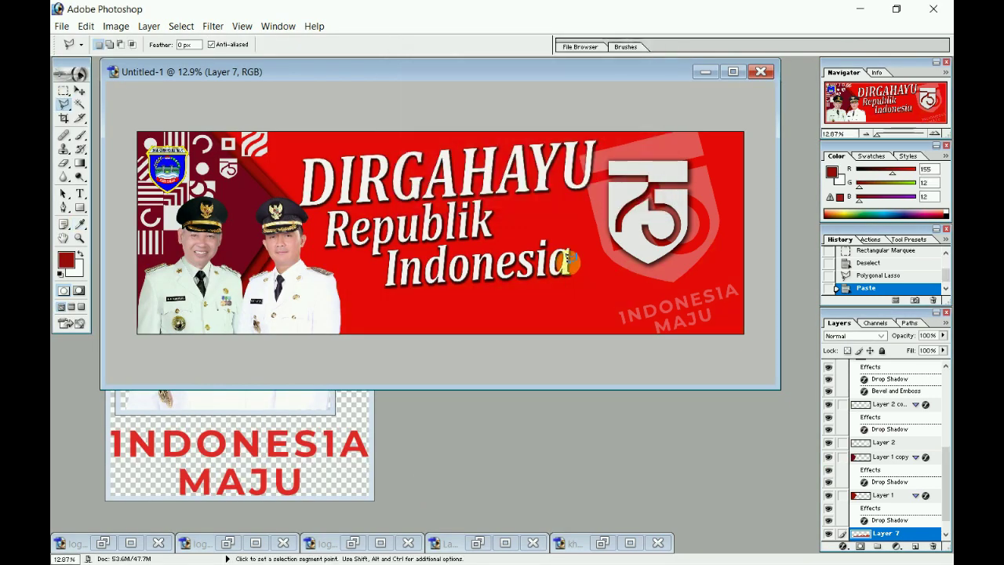
# Darken Layer 7's midtones with Levels, setting the input gamma to 0.32.
pyautogui.hotkey('ctrl', 'l')
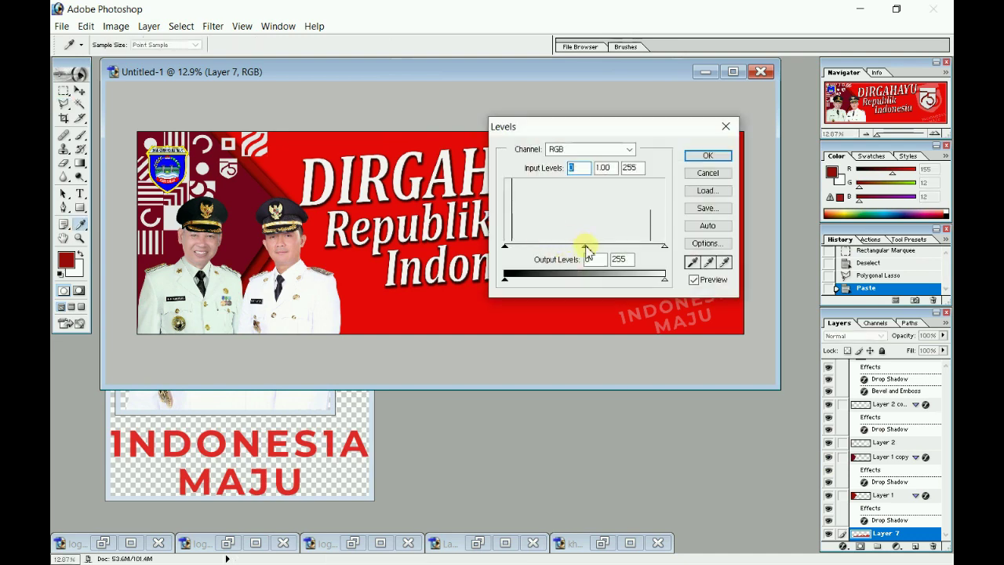
pyautogui.moveTo(586, 248)
pyautogui.mouseDown()
pyautogui.moveTo(540, 249)
pyautogui.moveTo(634, 247)
pyautogui.mouseUp()
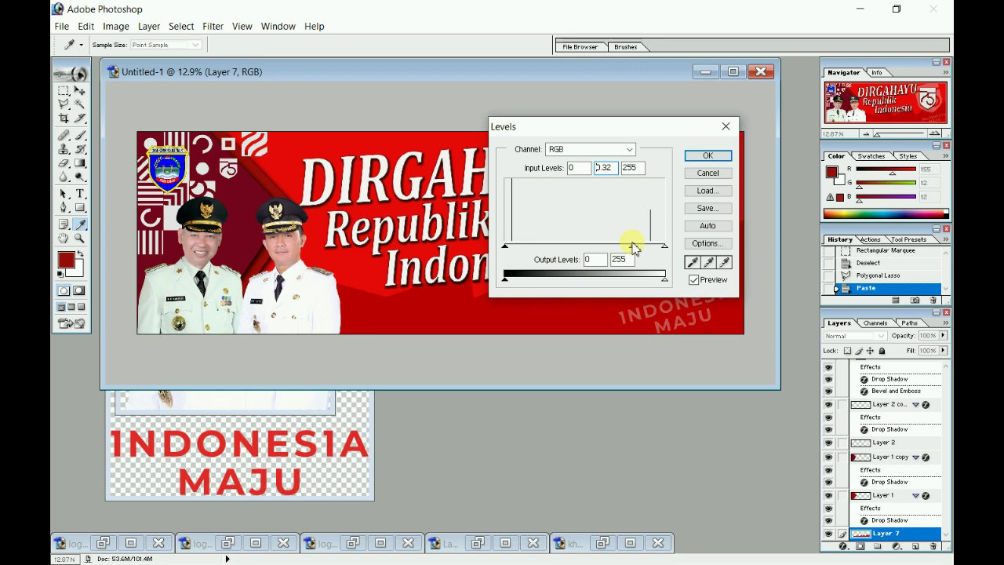
pyautogui.press('Return')
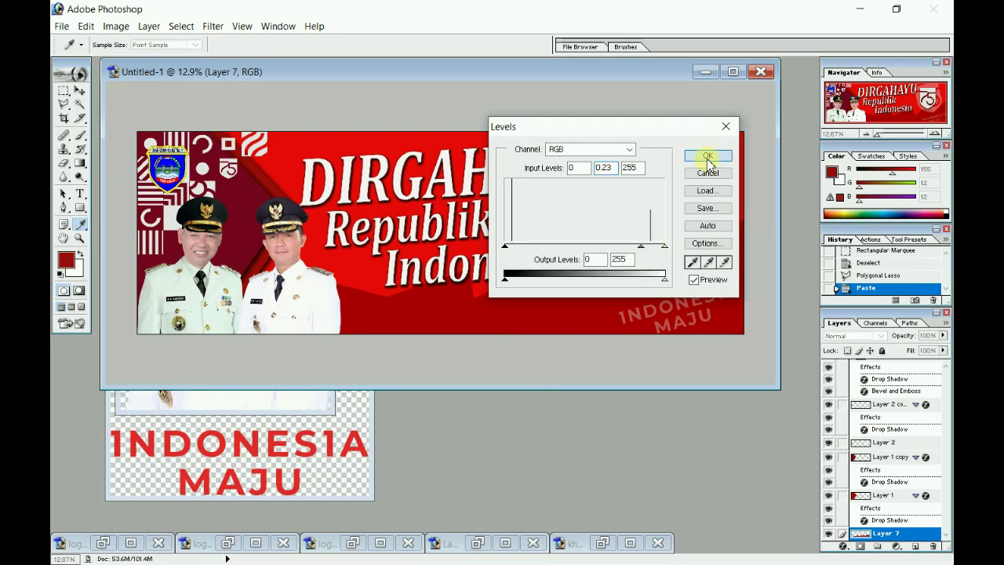
# Confirm the Levels change and minimise other documents to bring tanggai.jpg forward.
pyautogui.click(707, 157)
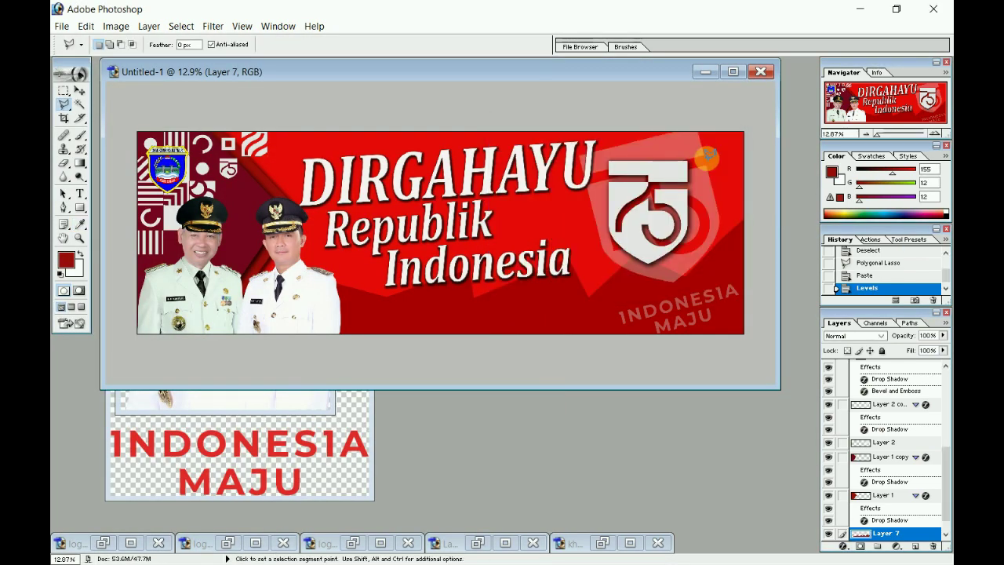
pyautogui.click(285, 490)
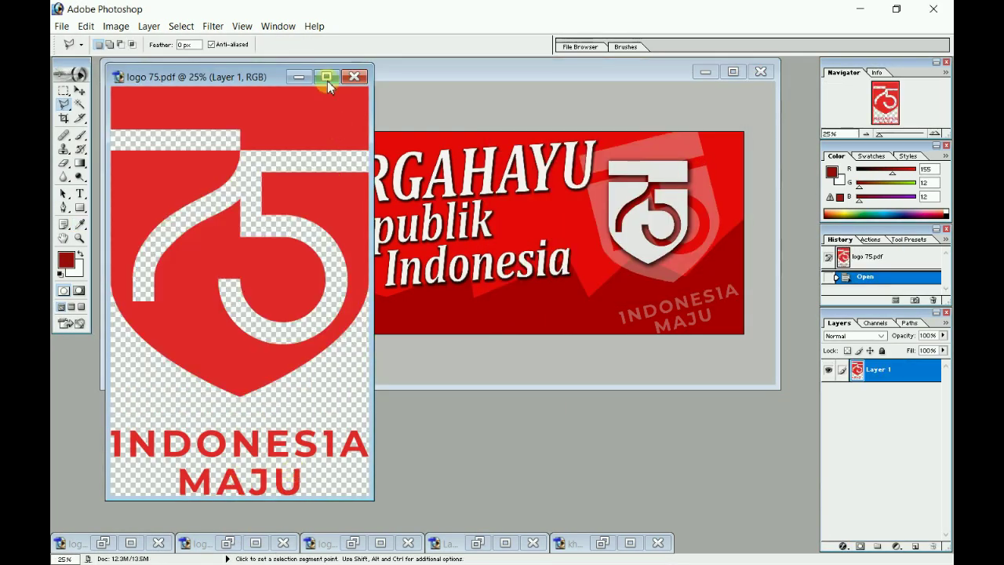
pyautogui.click(290, 77)
pyautogui.click(287, 397)
pyautogui.click(296, 82)
pyautogui.moveTo(344, 75)
pyautogui.mouseDown()
pyautogui.moveTo(366, 246)
pyautogui.moveTo(363, 138)
pyautogui.mouseUp()
pyautogui.click(365, 80)
# Copy the tanggai dancer photo into the banner as Layer 8, scaled and shifted left.
pyautogui.click(80, 91)
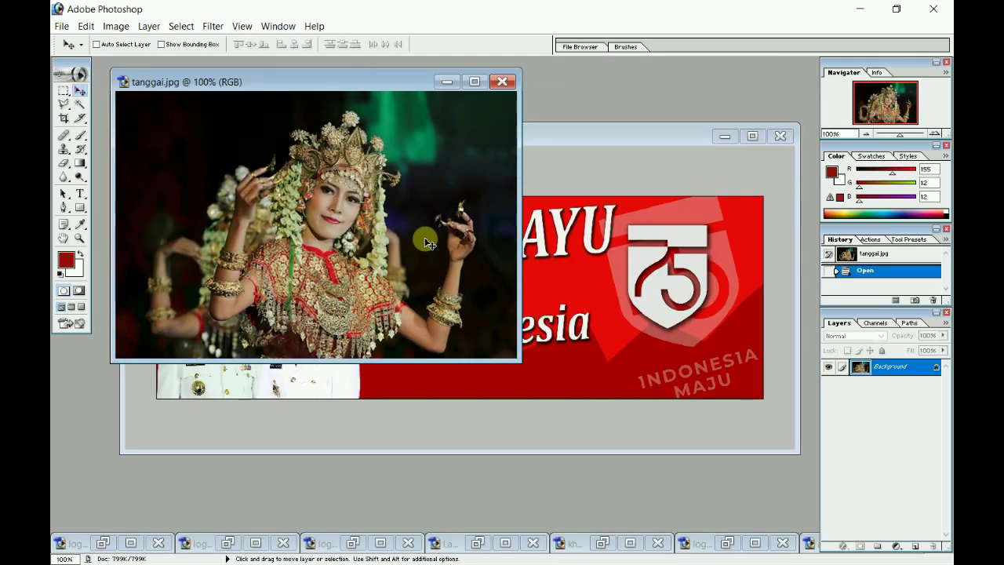
pyautogui.moveTo(426, 235)
pyautogui.mouseDown()
pyautogui.moveTo(620, 355)
pyautogui.moveTo(747, 212)
pyautogui.moveTo(427, 394)
pyautogui.mouseUp()
pyautogui.hotkey('ctrl', 't')
pyautogui.press('Return')
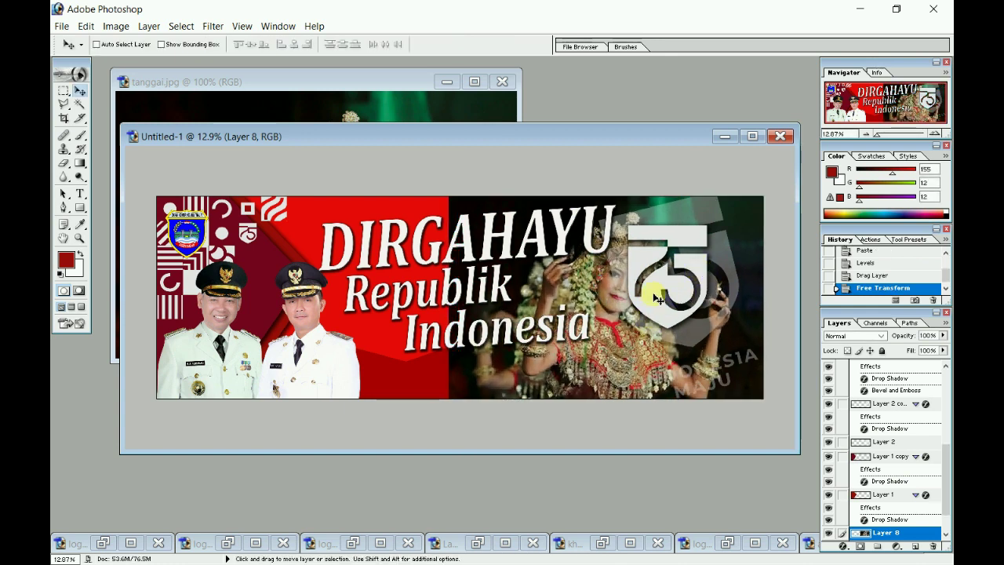
pyautogui.moveTo(657, 299); pyautogui.dragTo(567, 374)
# Nudge the Layer 2 INDONESIA MAJU watermark up-left, then hide it.
pyautogui.rightClick(739, 362)
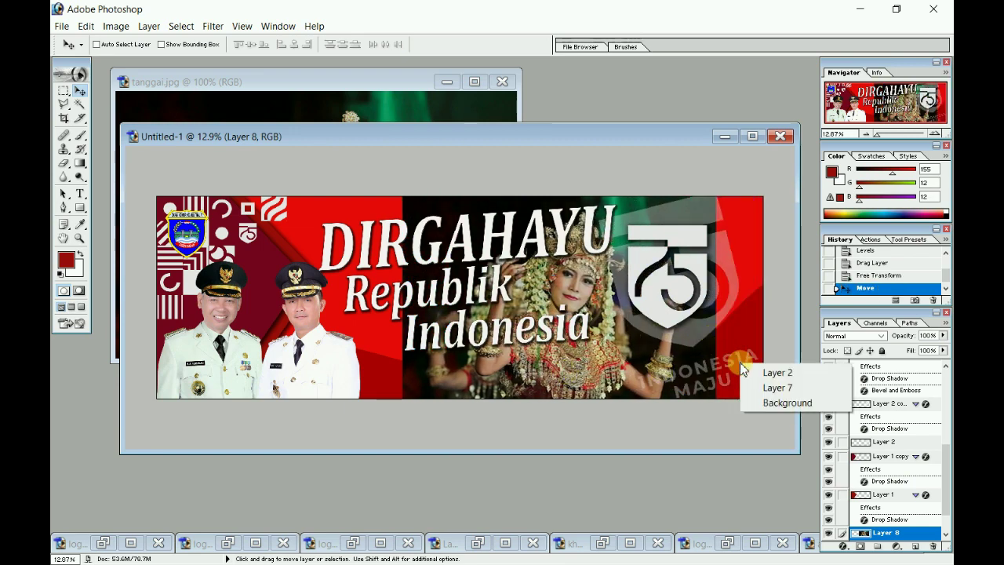
pyautogui.click(775, 373)
pyautogui.moveTo(772, 374); pyautogui.dragTo(731, 293)
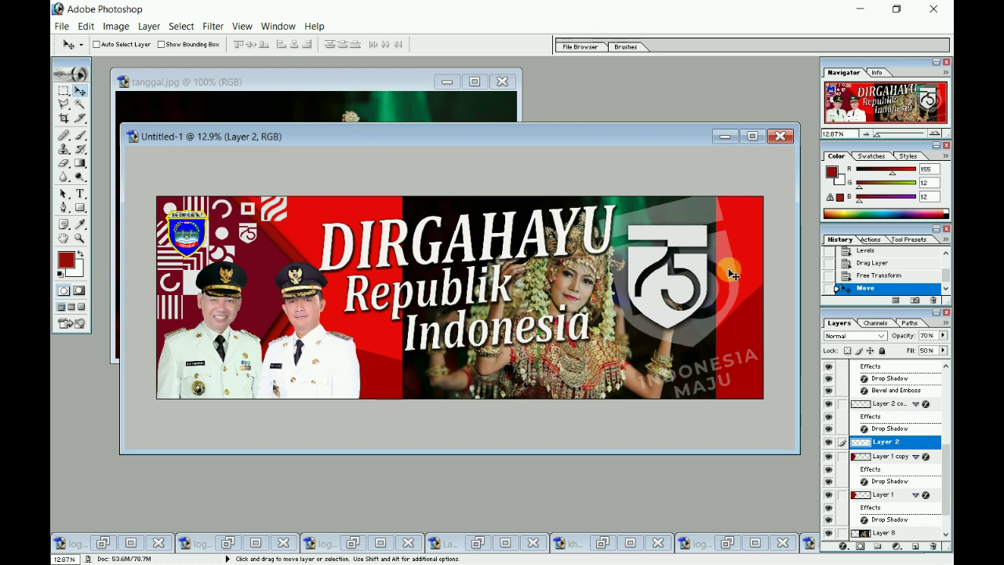
pyautogui.rightClick(729, 271)
pyautogui.click(769, 303)
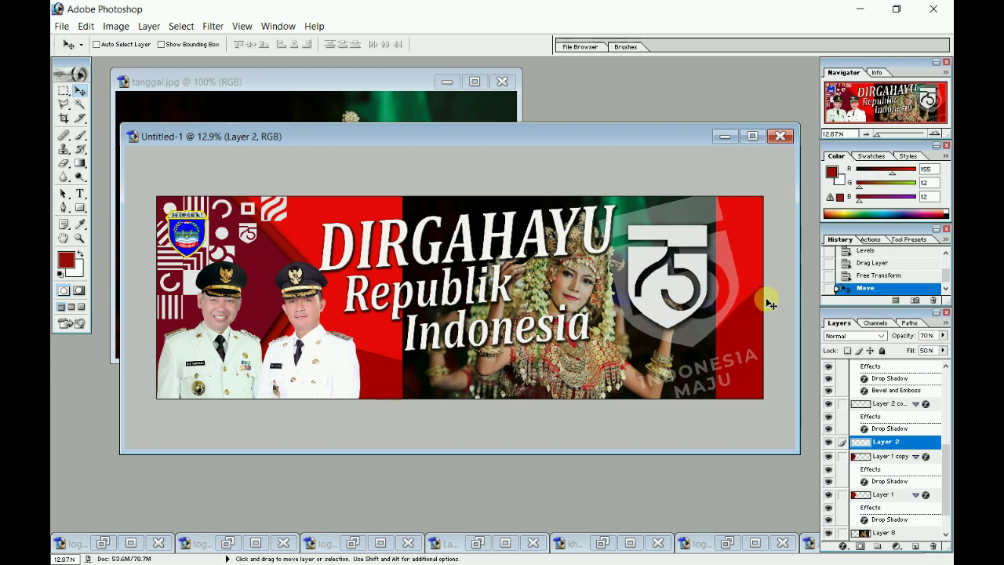
pyautogui.rightClick(882, 448)
pyautogui.press('Escape')
pyautogui.click(828, 442)
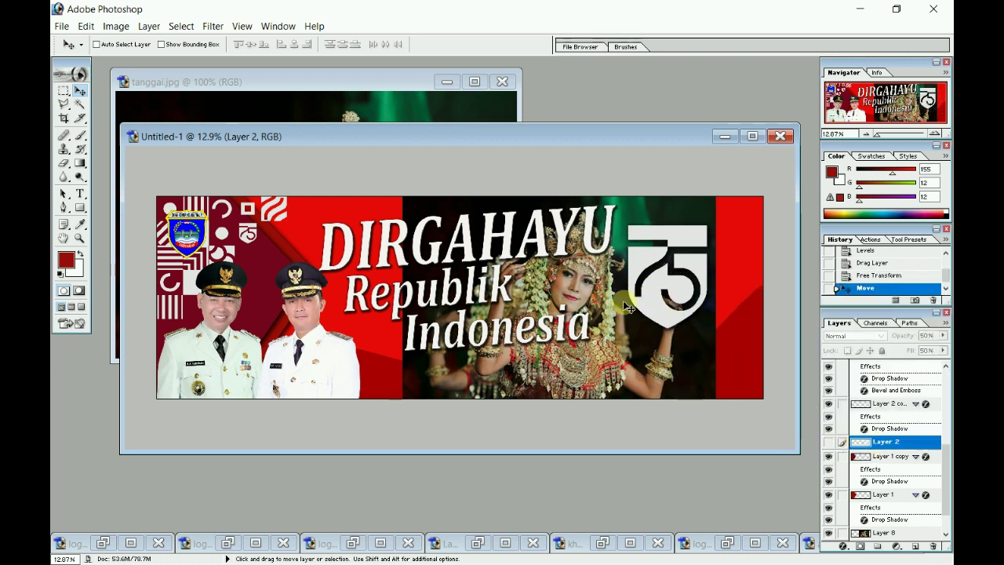
# Select Layer 8 and reposition the dancer photo slightly right.
pyautogui.rightClick(598, 371)
pyautogui.click(638, 377)
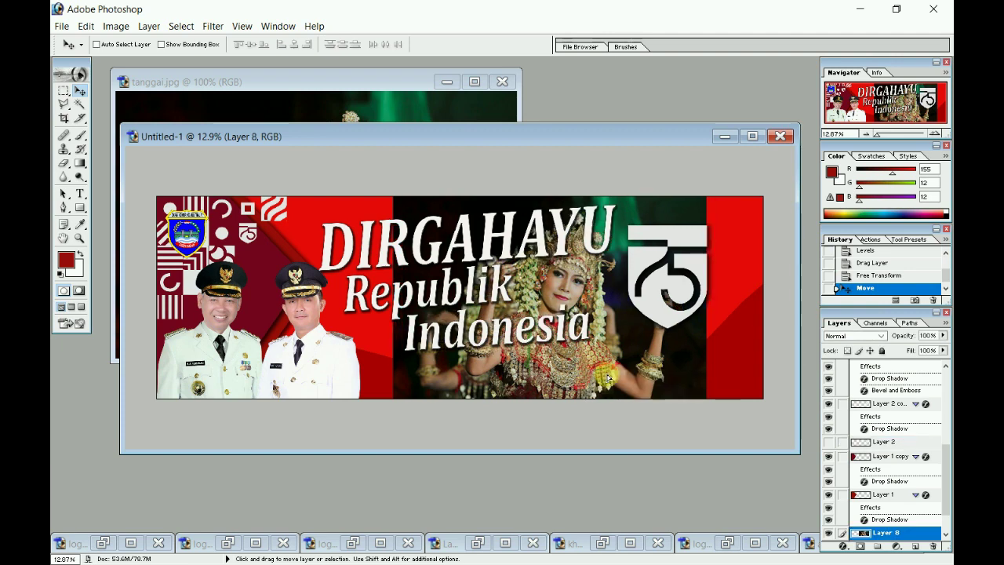
pyautogui.moveTo(638, 377); pyautogui.dragTo(671, 382)
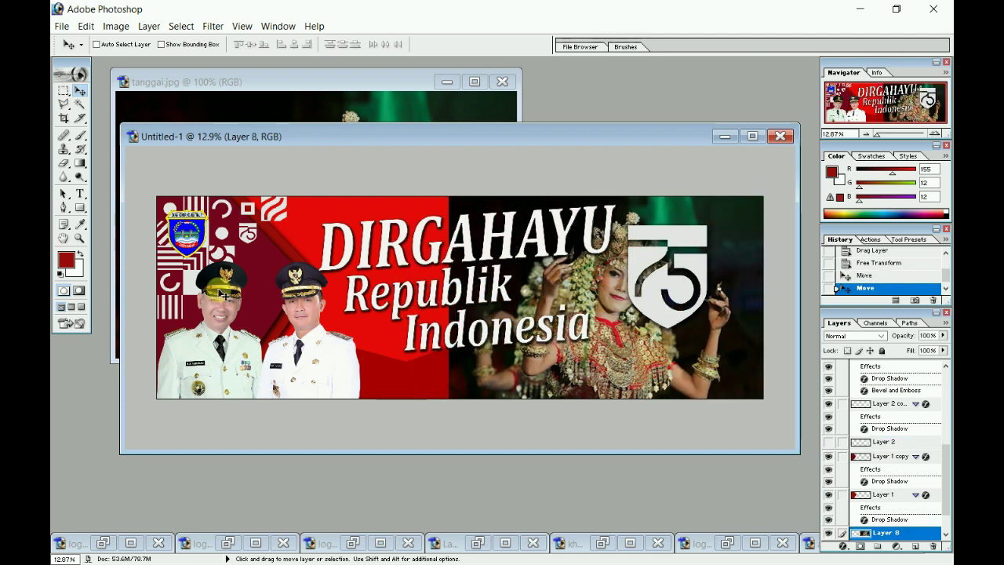
# Set up the Eraser with a soft round 723 px brush.
pyautogui.click(65, 163)
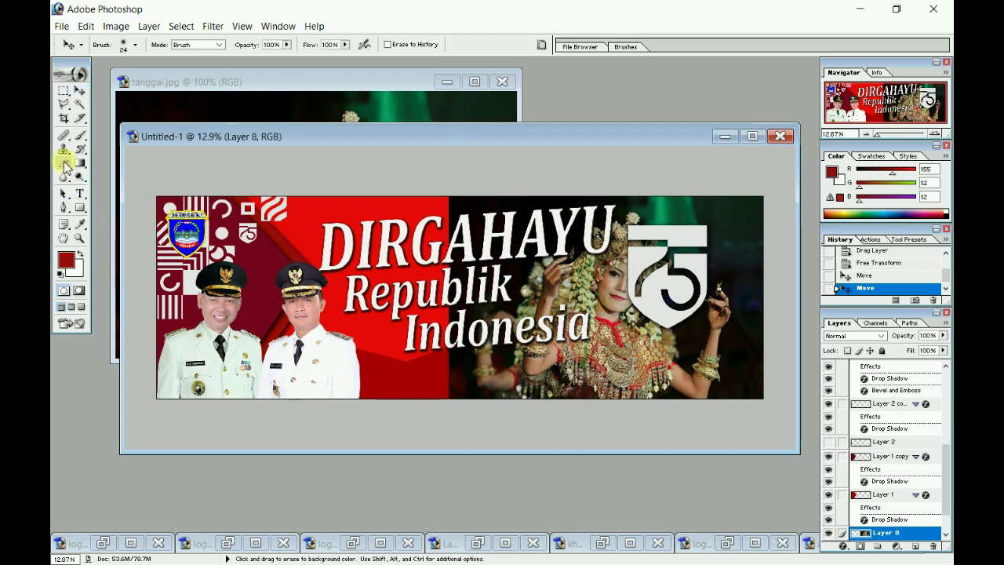
pyautogui.rightClick(458, 258)
pyautogui.scroll(-2, 547, 371)
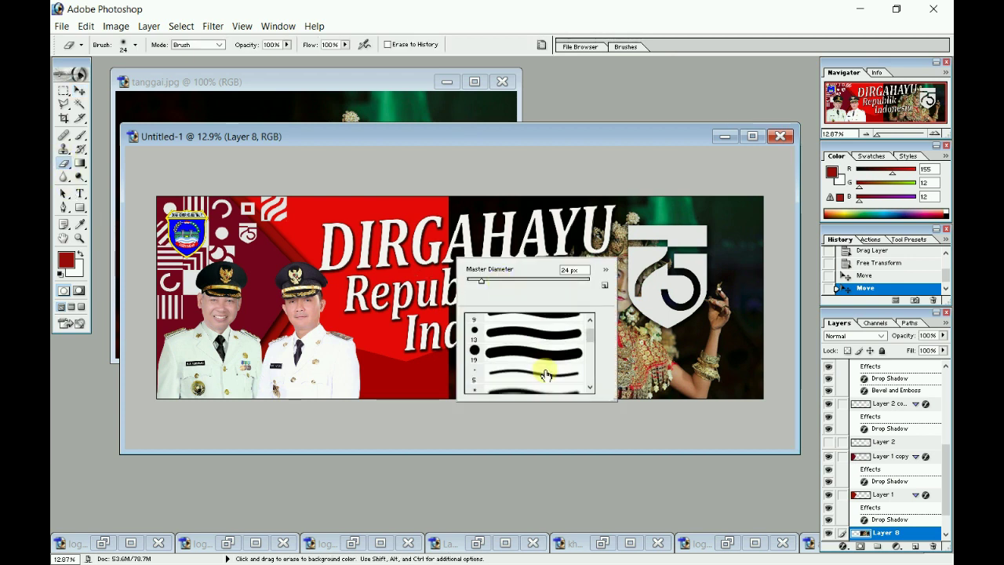
pyautogui.click(547, 384)
pyautogui.moveTo(473, 279); pyautogui.dragTo(547, 279)
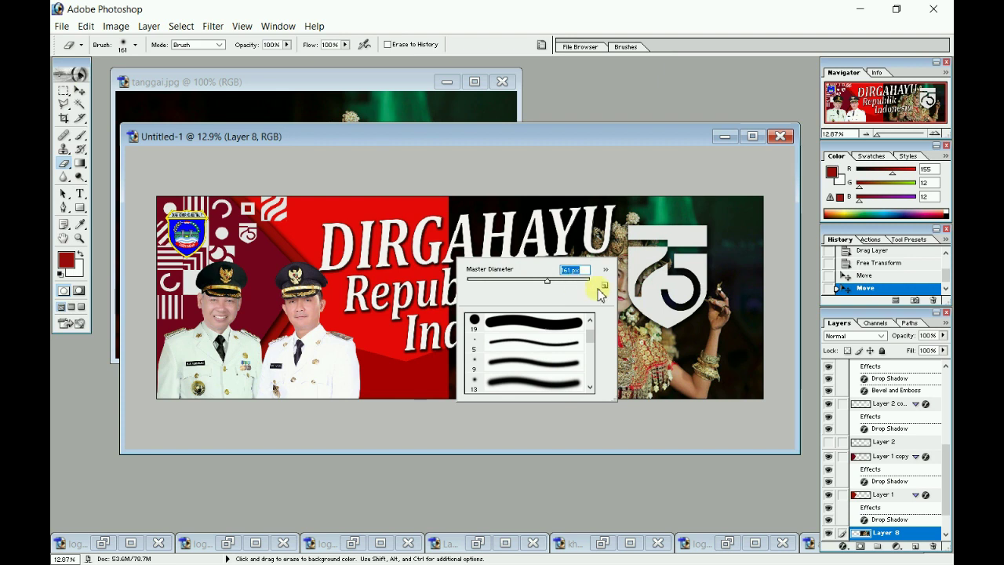
pyautogui.write('723')
pyautogui.press('Return')
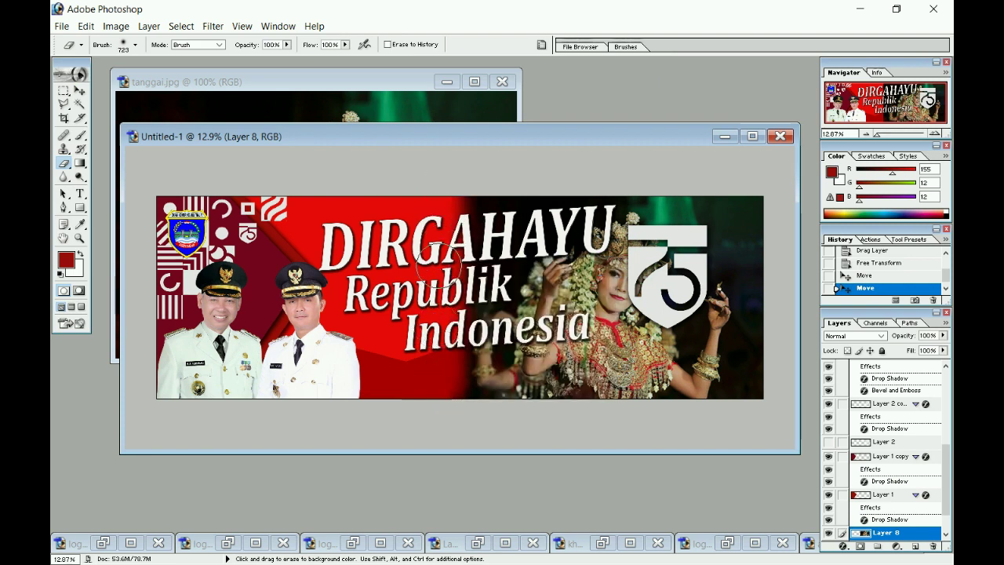
# Softly erase the dancer photo's left edge into the red and slide the photo right behind the 75 logo.
pyautogui.moveTo(451, 215)
pyautogui.mouseDown()
pyautogui.moveTo(462, 405)
pyautogui.moveTo(457, 177)
pyautogui.moveTo(521, 396)
pyautogui.moveTo(474, 310)
pyautogui.moveTo(549, 389)
pyautogui.mouseUp()
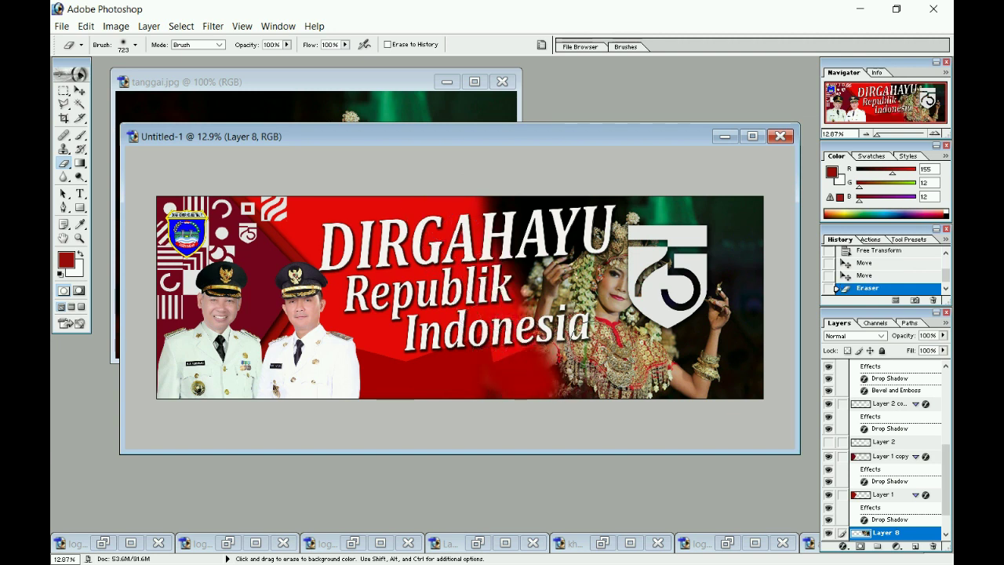
pyautogui.hotkey('ctrl', 'z')
pyautogui.moveTo(413, 204); pyautogui.dragTo(444, 317)
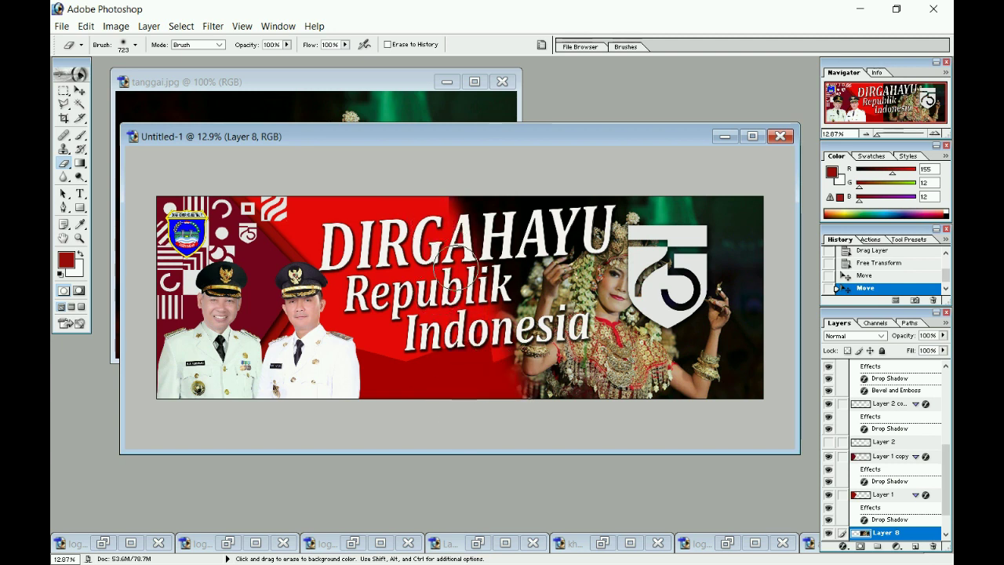
pyautogui.click(426, 213)
pyautogui.press('v')
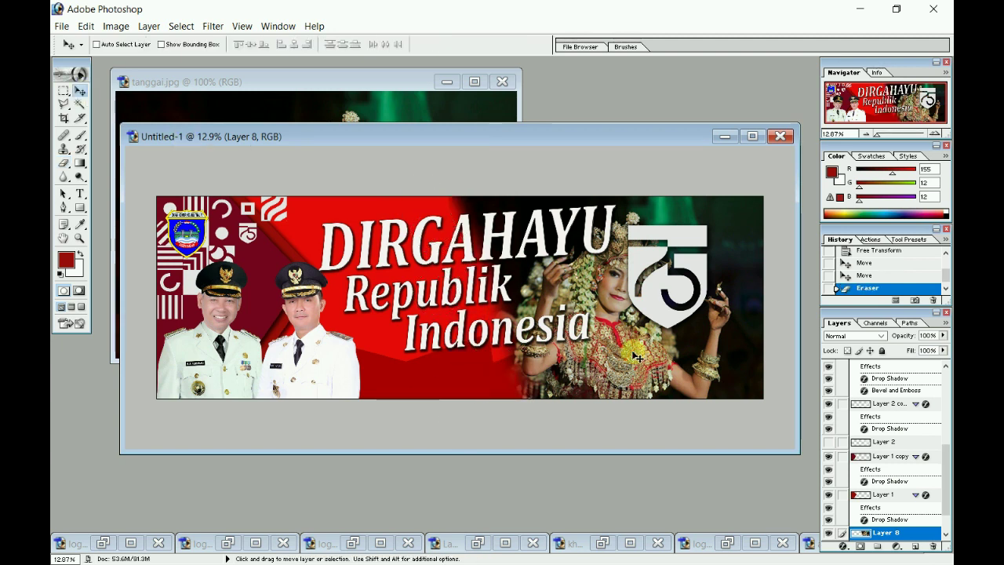
pyautogui.moveTo(635, 351); pyautogui.dragTo(673, 358)
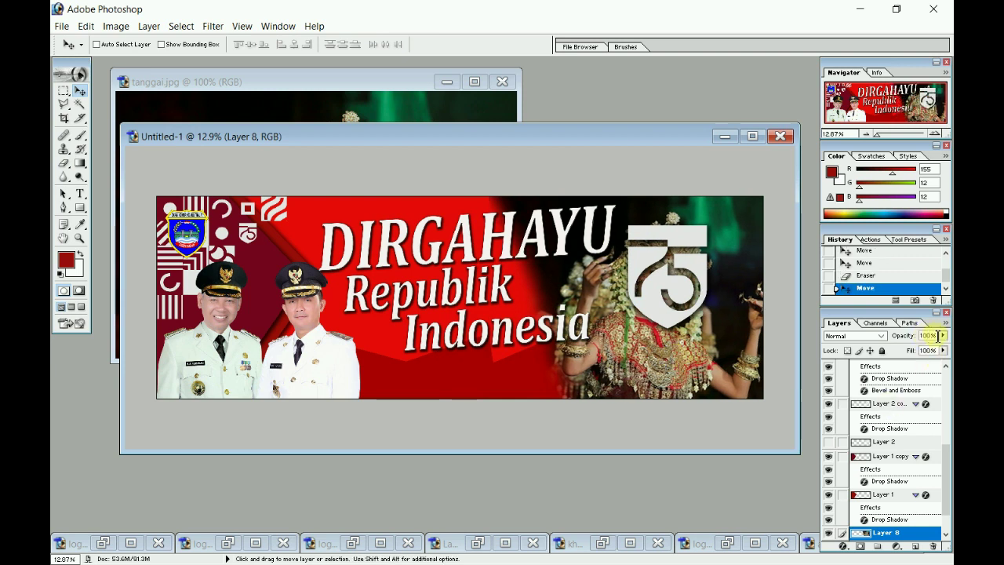
# Lower Layer 8 (dancer photo) opacity to 60%.
pyautogui.write('75')
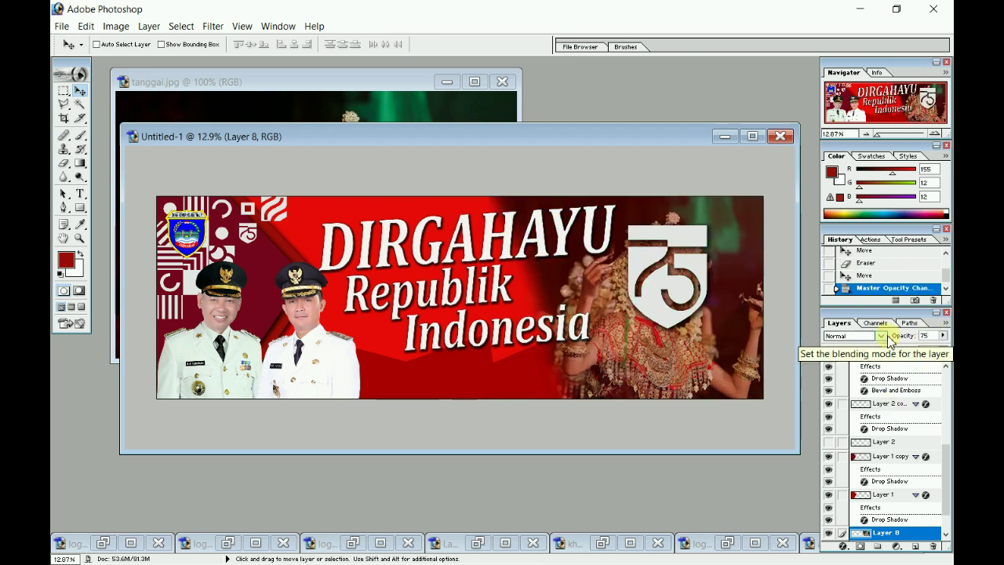
pyautogui.press('Return')
pyautogui.write('6')
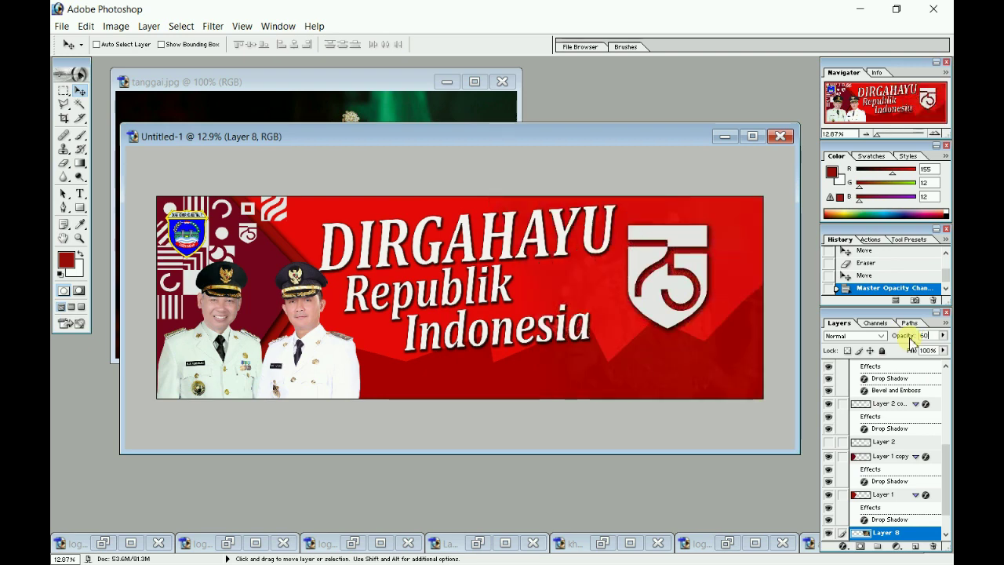
pyautogui.write('0')
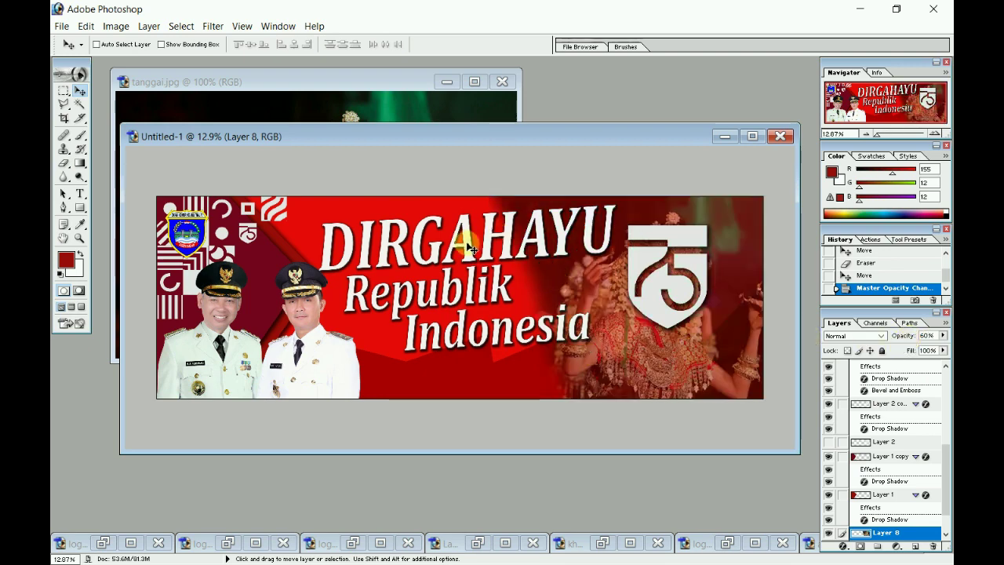
pyautogui.keyDown('ctrl'); pyautogui.click(462, 250); pyautogui.keyUp('ctrl')
# Shrink the DIRGAHAYU title slightly, shift it right, and select the Republik text layer.
pyautogui.hotkey('ctrl', 't')
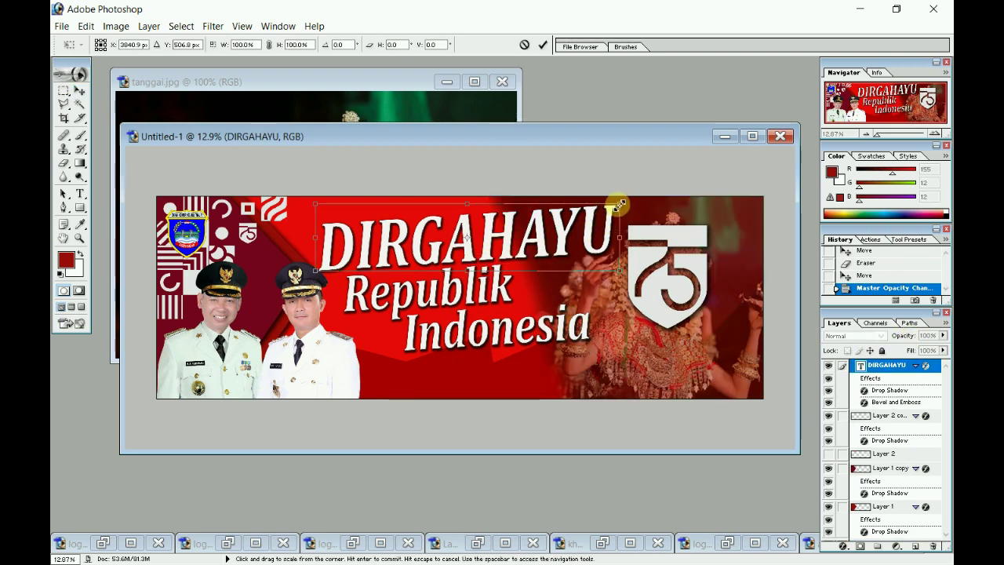
pyautogui.moveTo(581, 218)
pyautogui.mouseDown()
pyautogui.moveTo(538, 245)
pyautogui.moveTo(609, 240)
pyautogui.mouseUp()
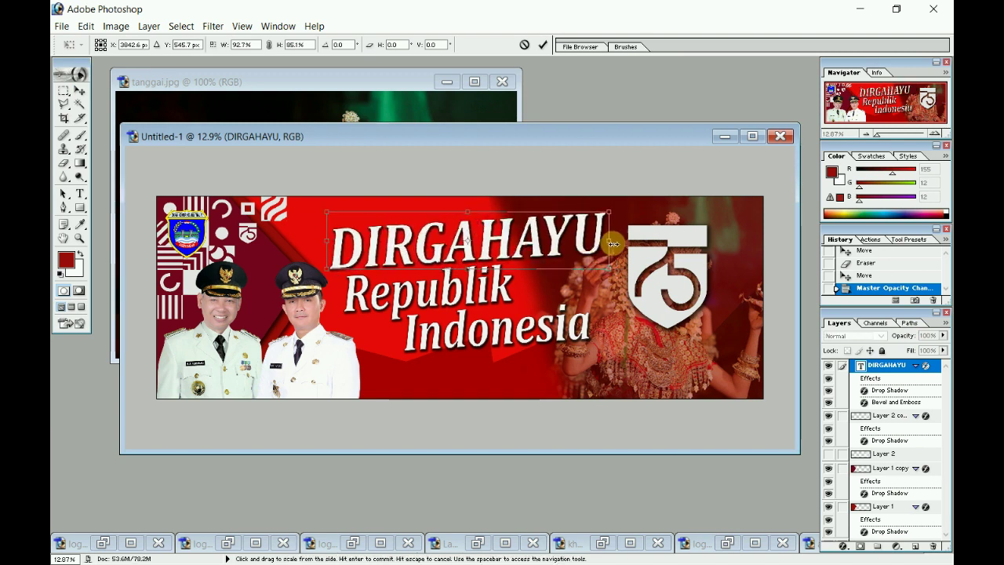
pyautogui.press('Return')
pyautogui.rightClick(515, 290)
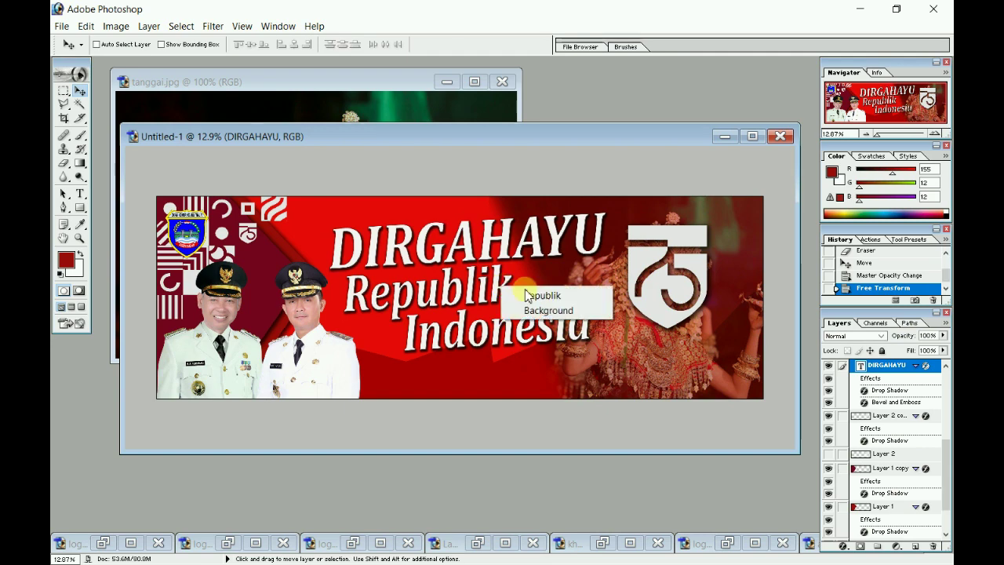
pyautogui.click(528, 295)
pyautogui.hotkey('ctrl', 't')
pyautogui.hotkey('ctrl', '-')
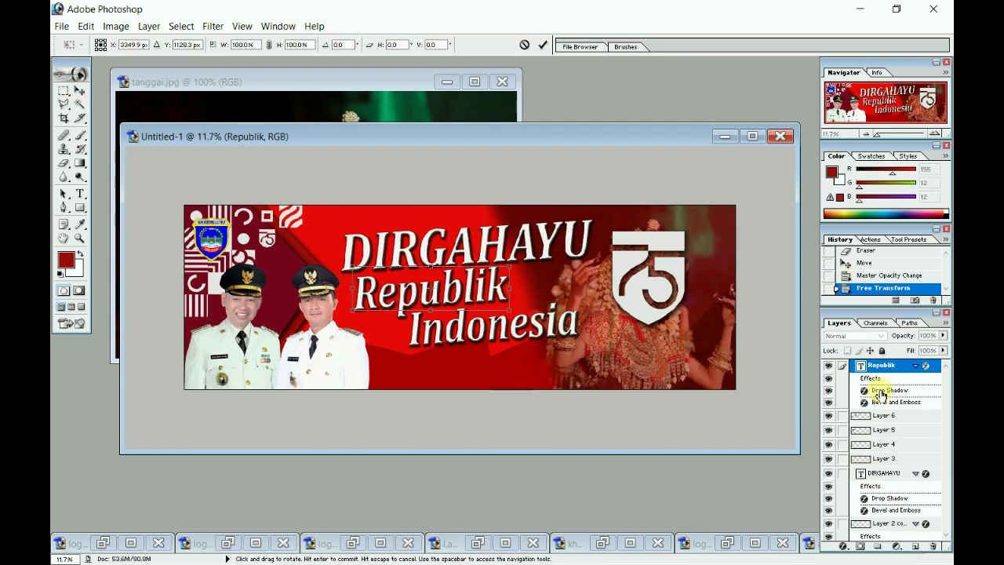
pyautogui.hotkey('ctrl', '+')
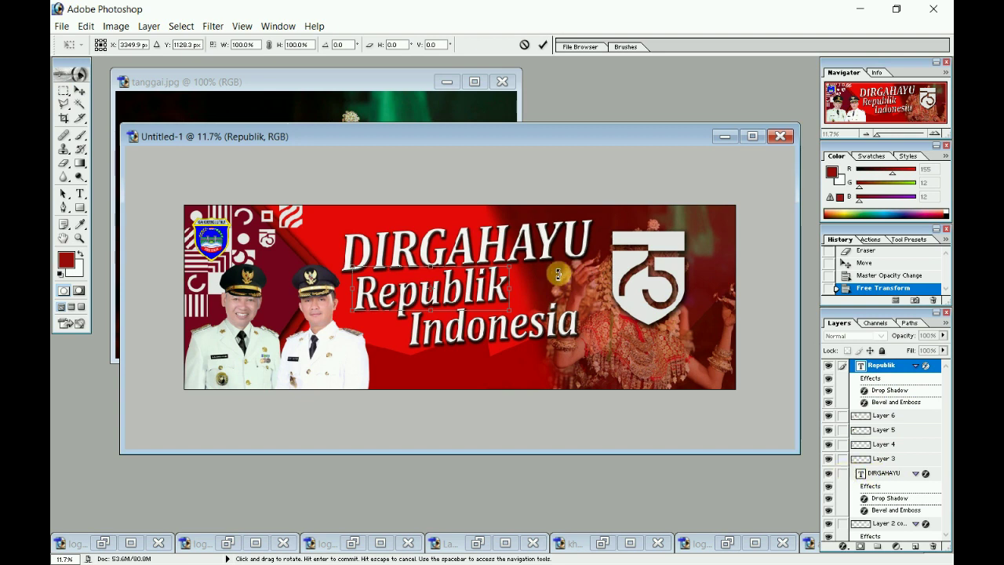
pyautogui.press('Return')
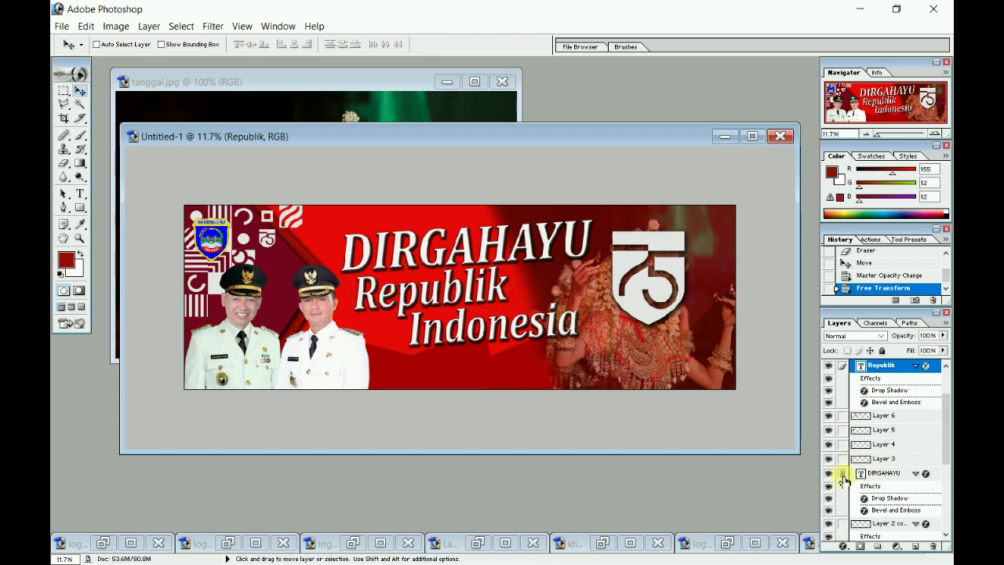
# Scale the Republik Indonesia text to W 103%, H 85.8% and shift it down-right.
pyautogui.hotkey('ctrl', 't')
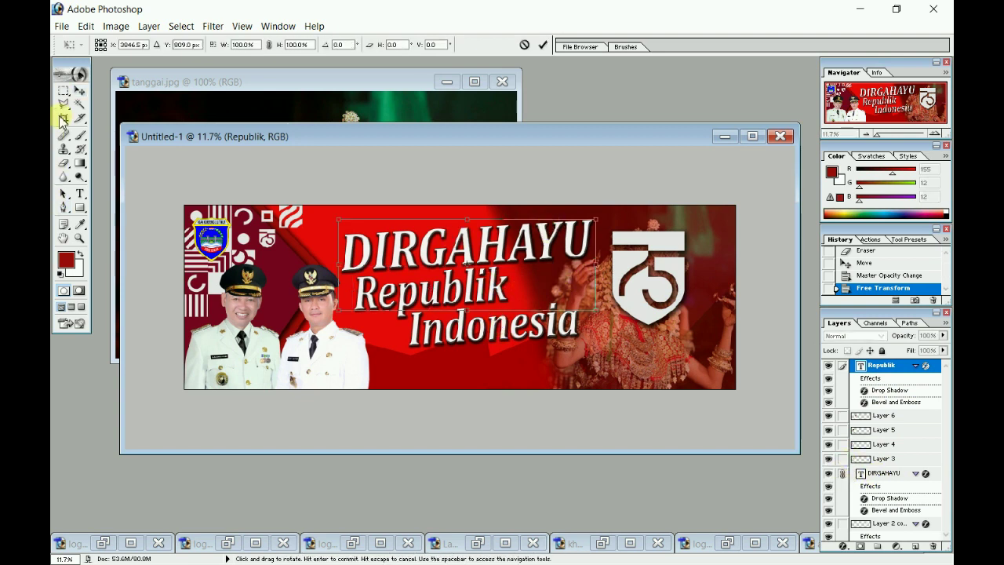
pyautogui.click(64, 91)
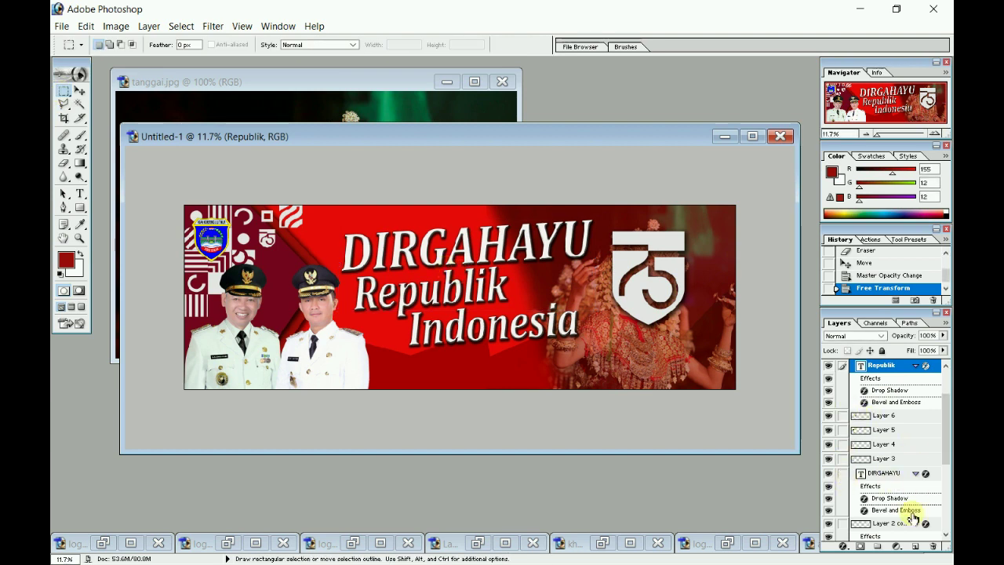
pyautogui.scroll(2, 894, 389)
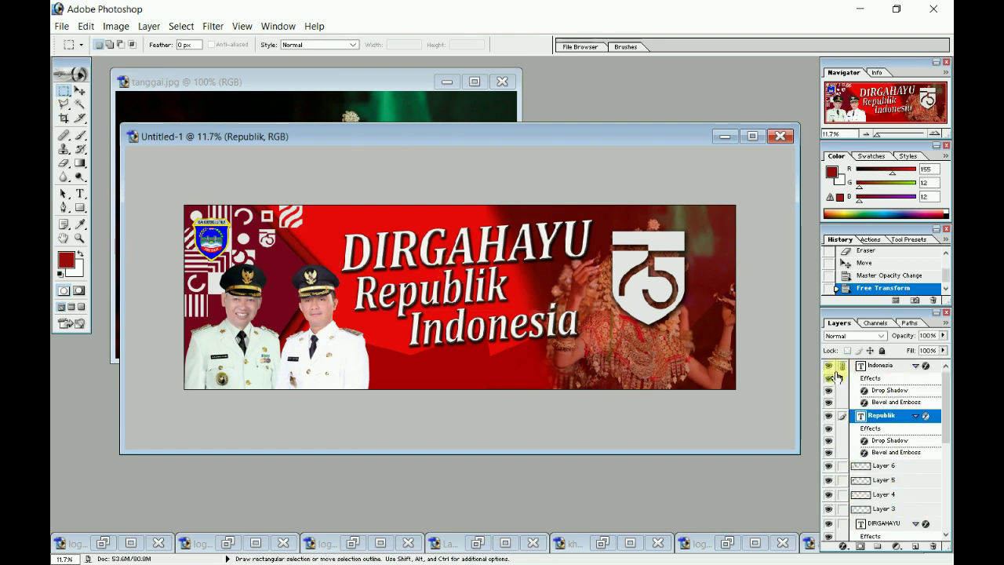
pyautogui.hotkey('ctrl', 't')
pyautogui.moveTo(583, 352)
pyautogui.mouseDown()
pyautogui.moveTo(567, 334)
pyautogui.moveTo(585, 304)
pyautogui.mouseUp()
pyautogui.moveTo(501, 294); pyautogui.dragTo(505, 306)
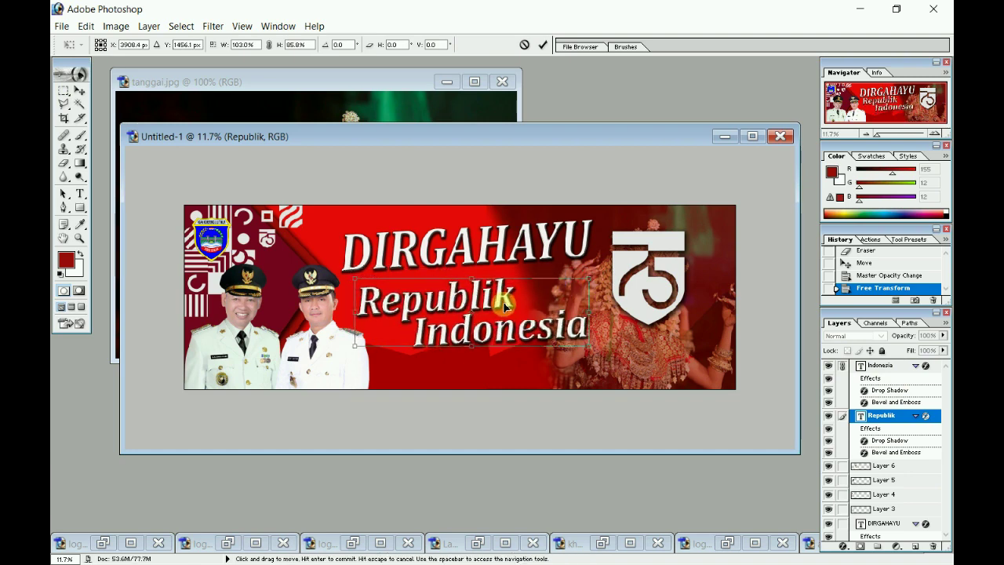
pyautogui.press('Return')
pyautogui.press('m')
pyautogui.rightClick(502, 243)
pyautogui.press('Escape')
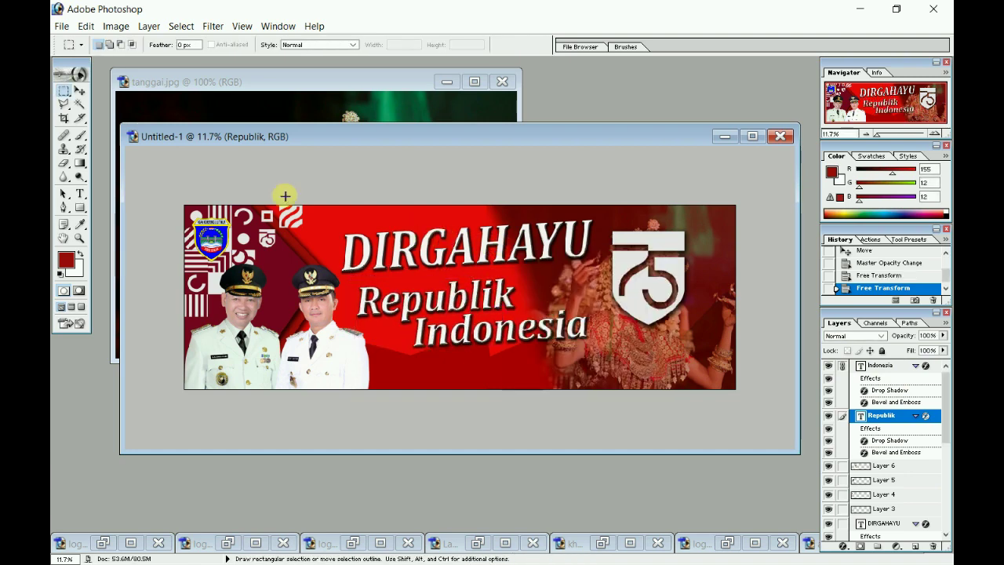
# Scale the 75 logo (Layer 2 copy) to 68.4% and move it left beside Indonesia.
pyautogui.press('v')
pyautogui.rightClick(675, 262)
pyautogui.click(700, 279)
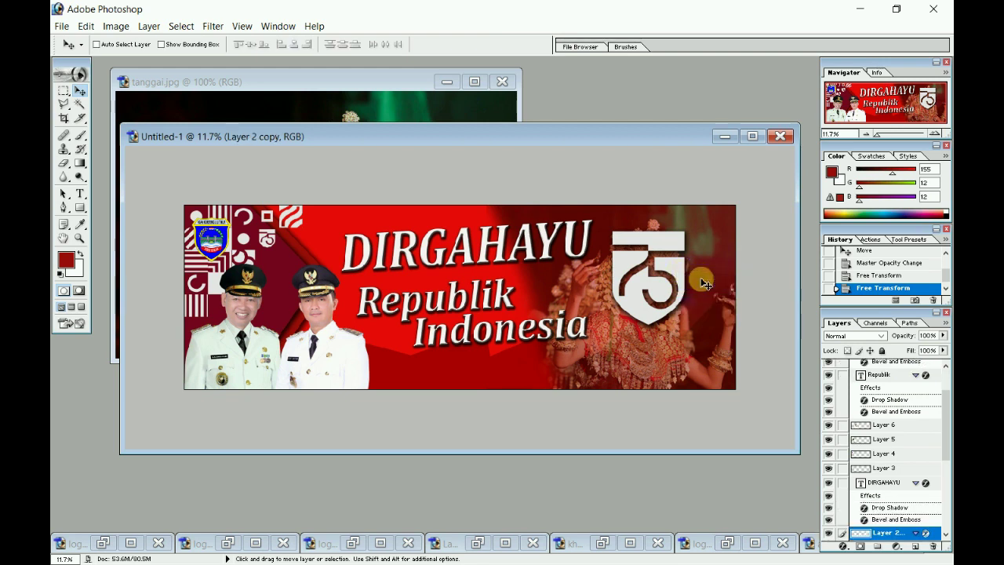
pyautogui.hotkey('ctrl', 't')
pyautogui.moveTo(684, 233); pyautogui.dragTo(662, 261)
pyautogui.moveTo(644, 302); pyautogui.dragTo(584, 308)
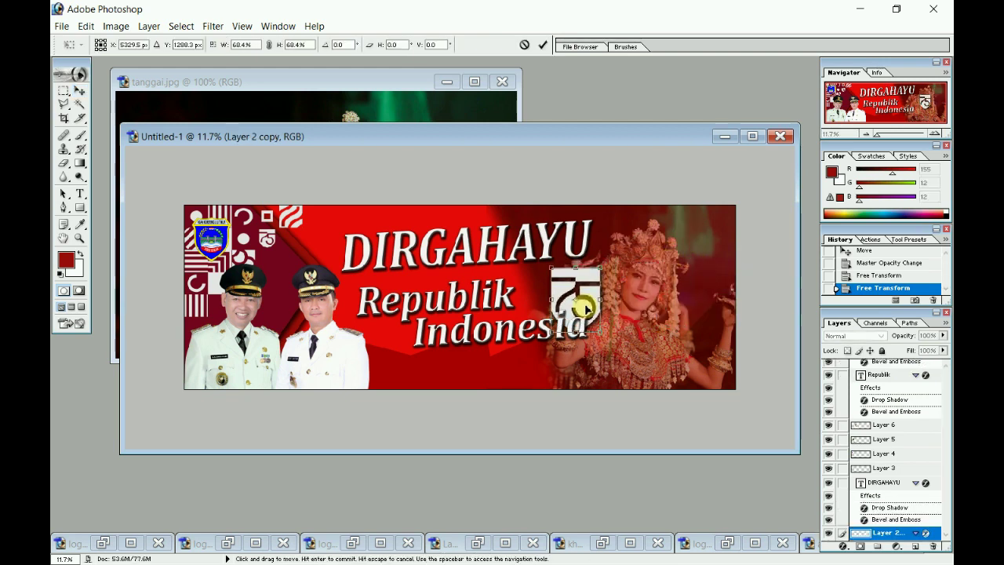
pyautogui.moveTo(584, 308); pyautogui.dragTo(588, 308)
pyautogui.press('Return')
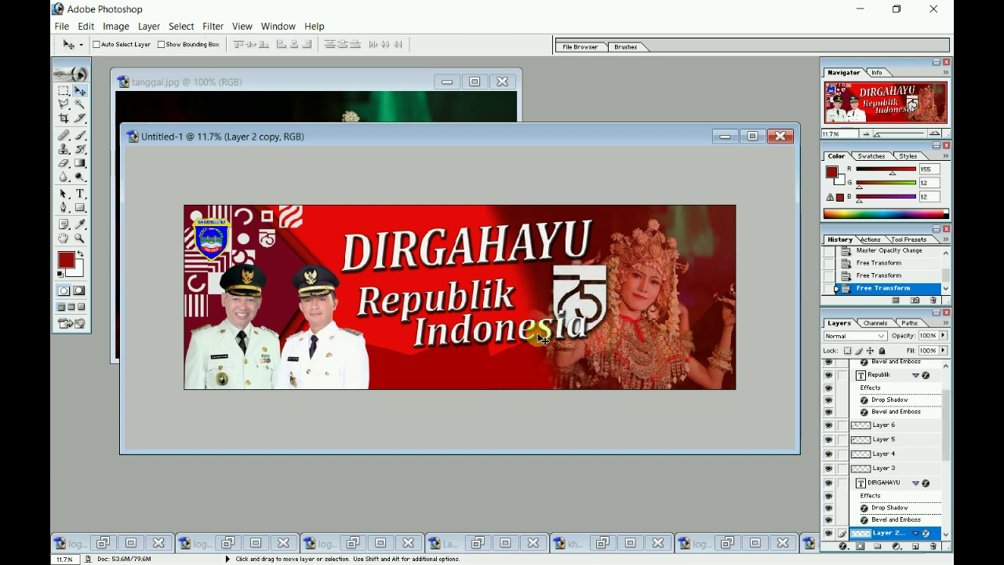
# Select the dancer photo layer, then the Indonesia text layer in the Layers panel.
pyautogui.rightClick(543, 339)
pyautogui.click(555, 340)
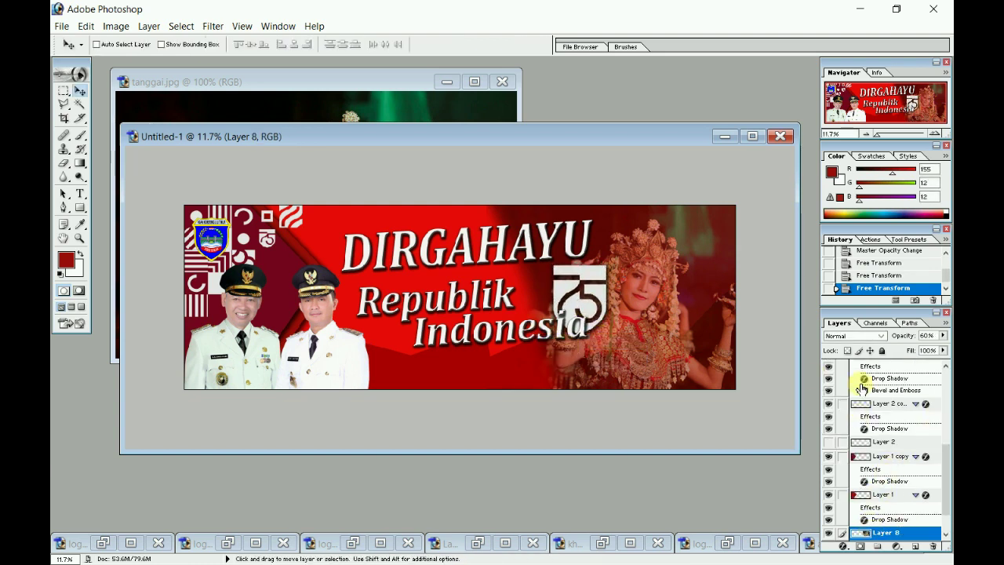
pyautogui.scroll(3, 863, 389)
pyautogui.scroll(2, 888, 431)
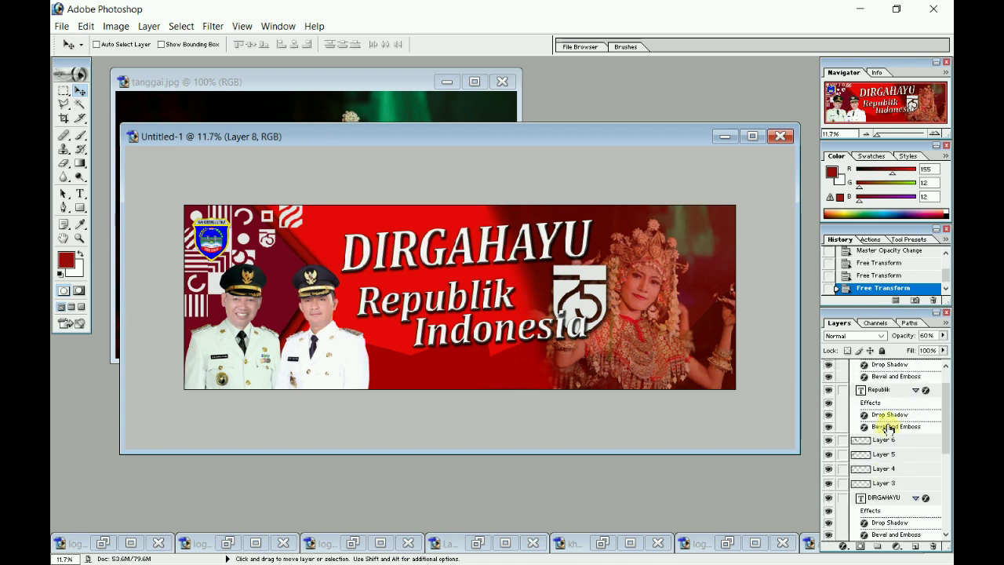
pyautogui.scroll(2, 889, 423)
pyautogui.click(887, 367)
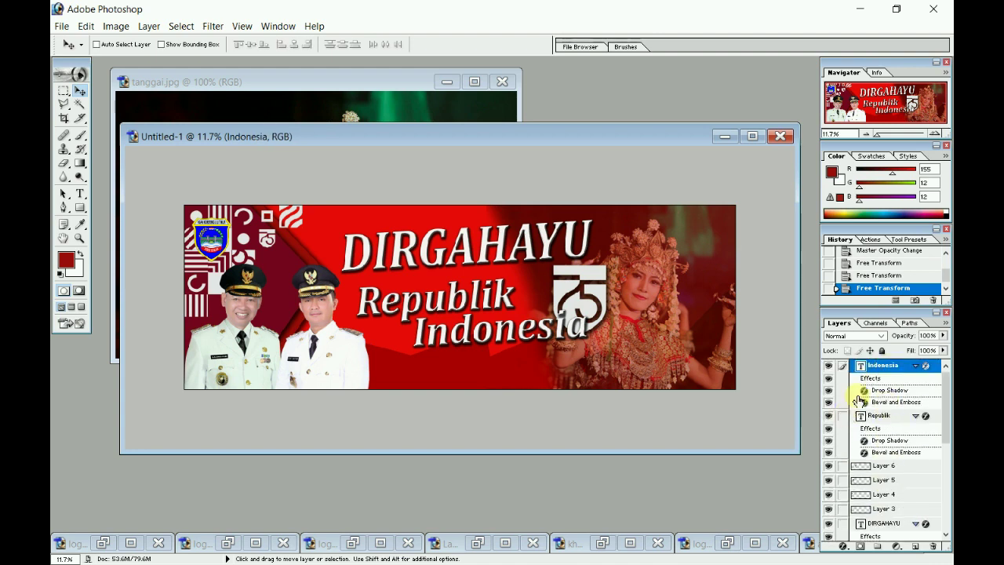
# Move the Indonesia text about 40 px left.
pyautogui.press('m')
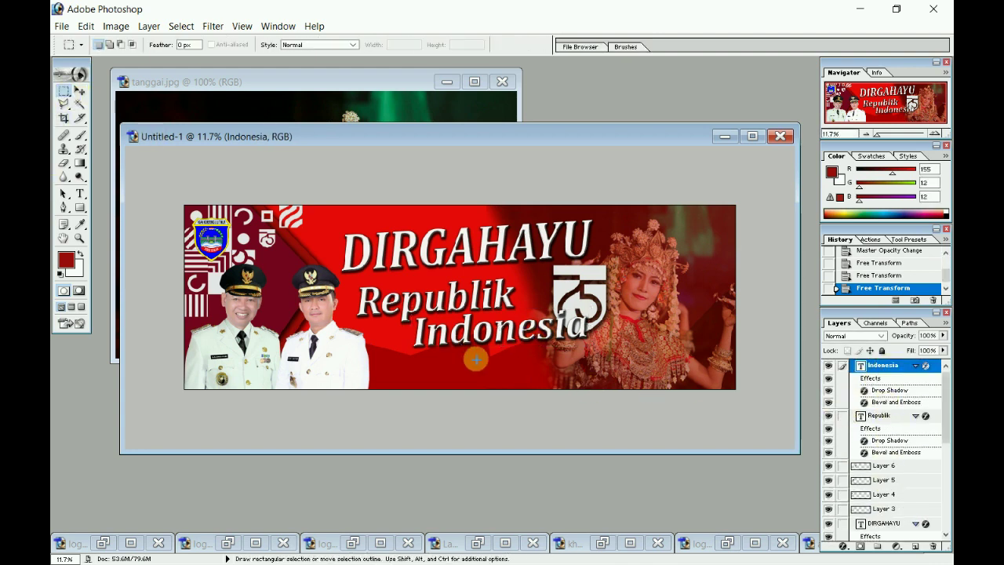
pyautogui.click(82, 93)
pyautogui.moveTo(501, 341); pyautogui.dragTo(481, 343)
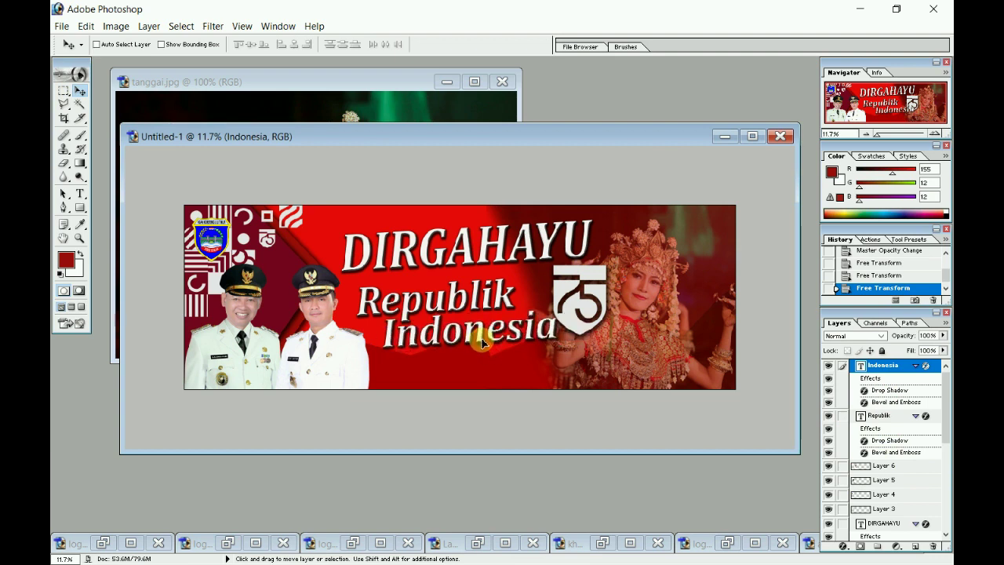
# Narrow the DIRGAHAYU title, tilt it slightly, and reposition it.
pyautogui.keyDown('ctrl'); pyautogui.click(486, 265); pyautogui.keyUp('ctrl')
pyautogui.hotkey('ctrl', 't')
pyautogui.moveTo(599, 246); pyautogui.dragTo(553, 255)
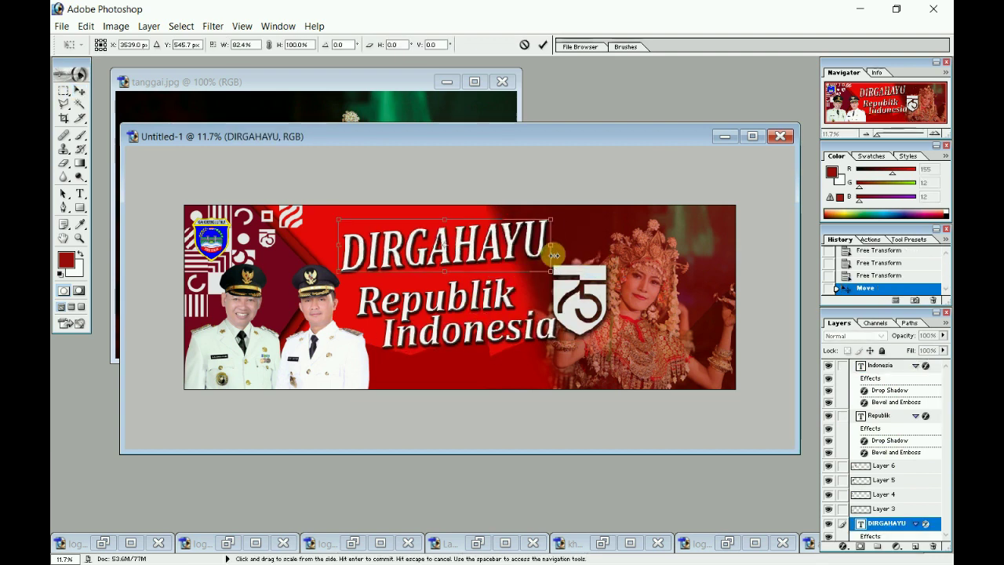
pyautogui.moveTo(558, 219)
pyautogui.mouseDown()
pyautogui.moveTo(554, 228)
pyautogui.moveTo(570, 230)
pyautogui.mouseUp()
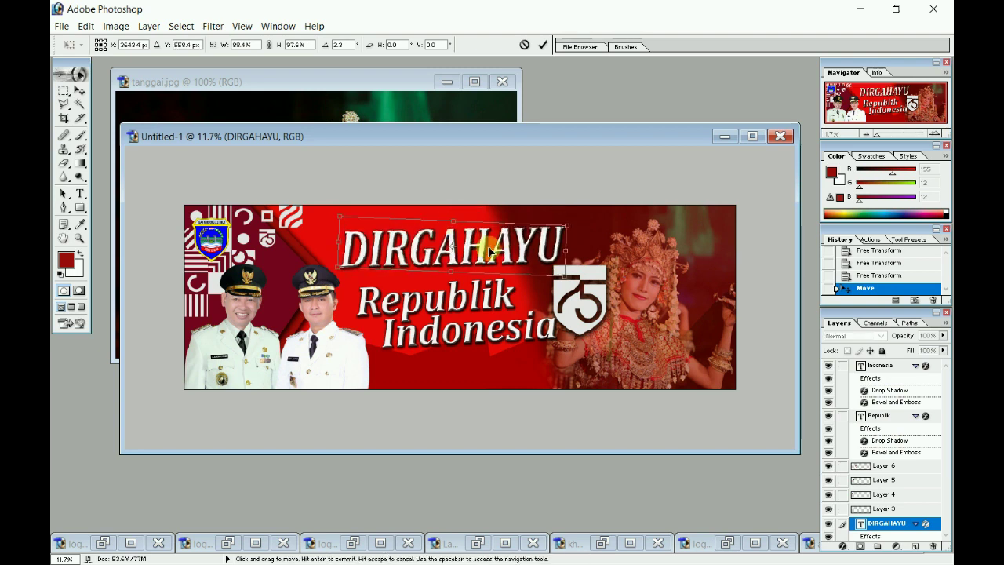
pyautogui.moveTo(489, 251); pyautogui.dragTo(471, 237)
pyautogui.moveTo(562, 243)
pyautogui.mouseDown()
pyautogui.moveTo(561, 251)
pyautogui.moveTo(561, 229)
pyautogui.moveTo(557, 255)
pyautogui.mouseUp()
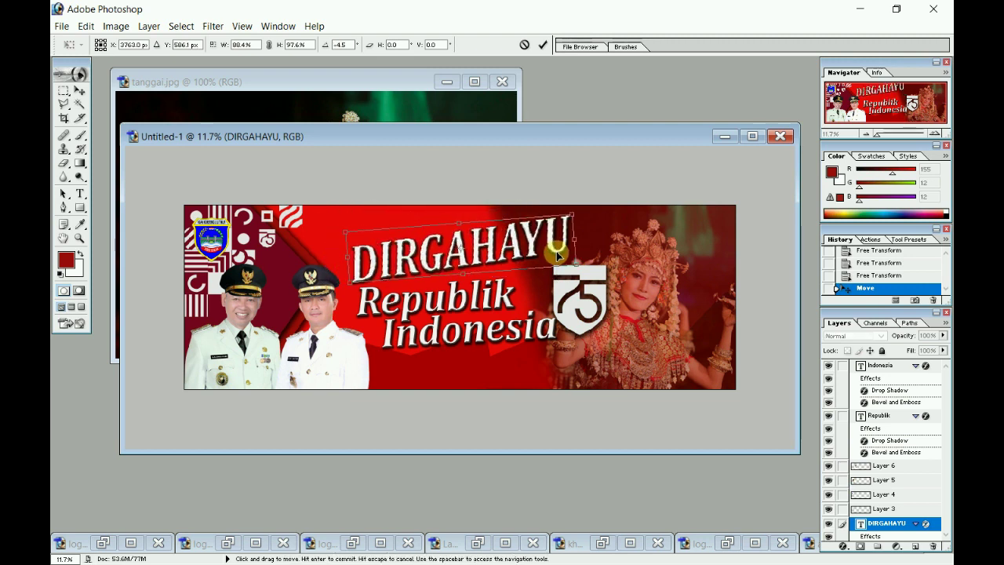
pyautogui.hotkey('ctrl', 'z')
pyautogui.moveTo(563, 212); pyautogui.dragTo(561, 221)
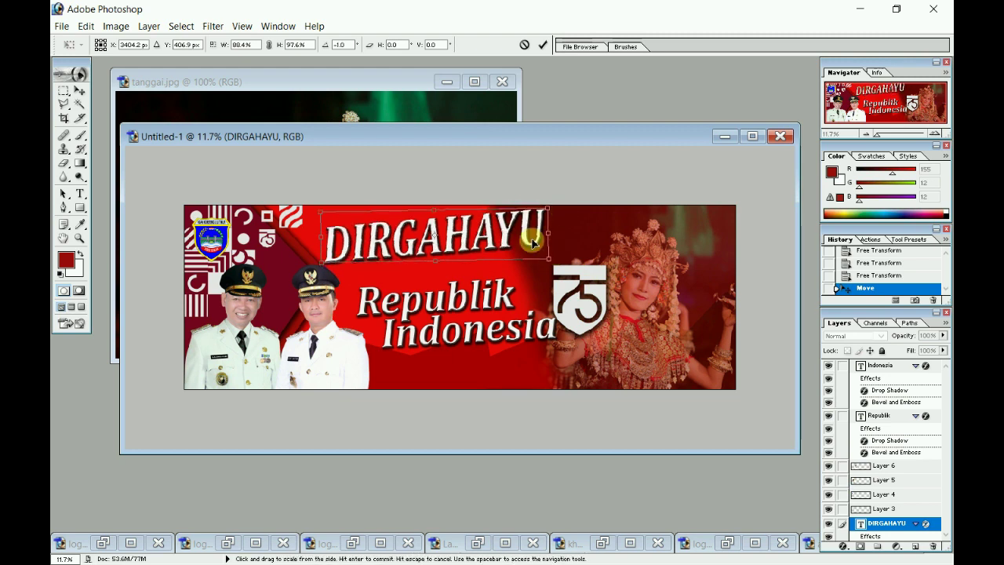
pyautogui.moveTo(491, 238); pyautogui.dragTo(499, 255)
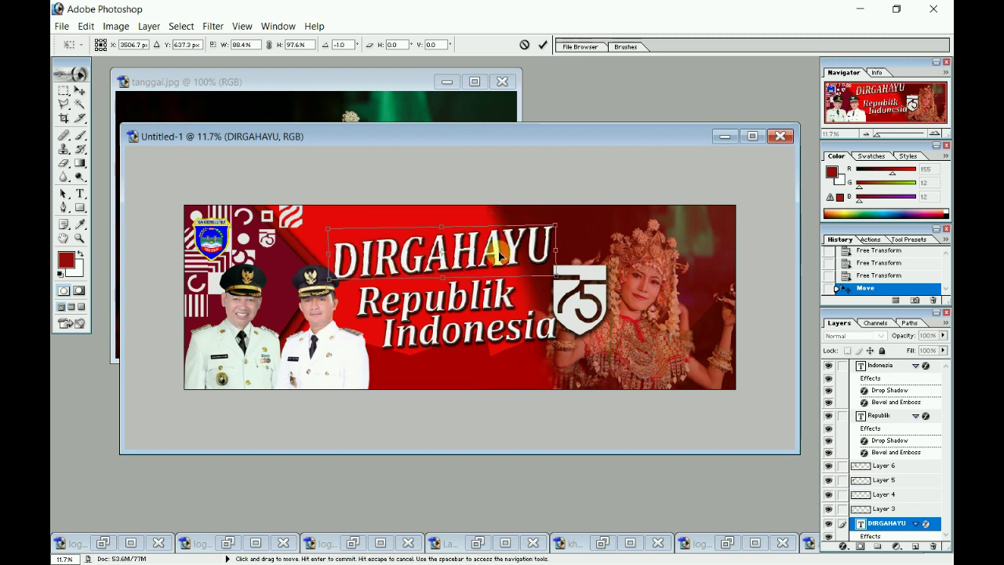
pyautogui.press('Return')
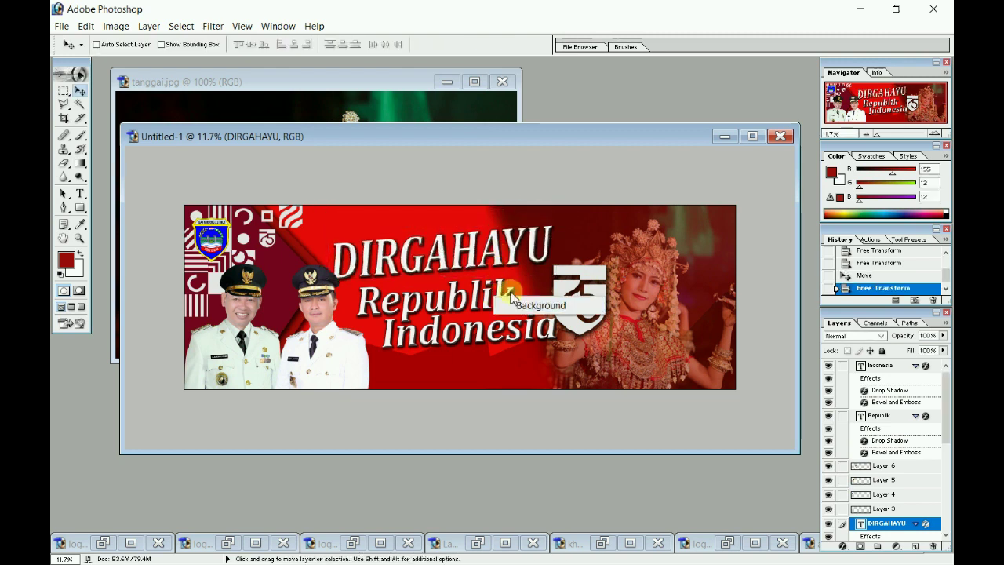
# Nudge the Republik text into place and tilt the Indonesia text slightly upward.
pyautogui.keyDown('ctrl'); pyautogui.click(502, 288); pyautogui.keyUp('ctrl')
pyautogui.hotkey('ctrl', 't')
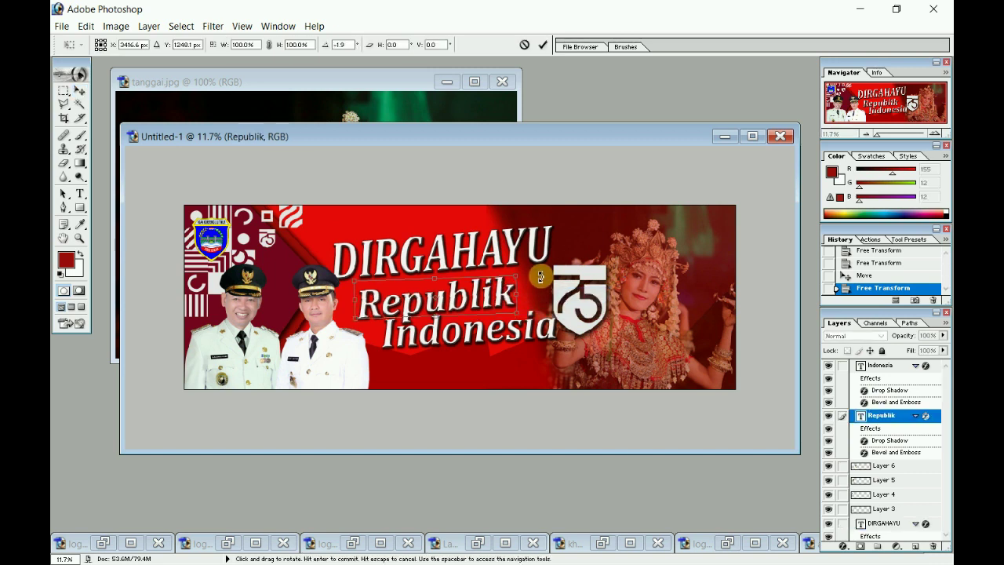
pyautogui.press('Return')
pyautogui.moveTo(502, 292); pyautogui.dragTo(503, 295)
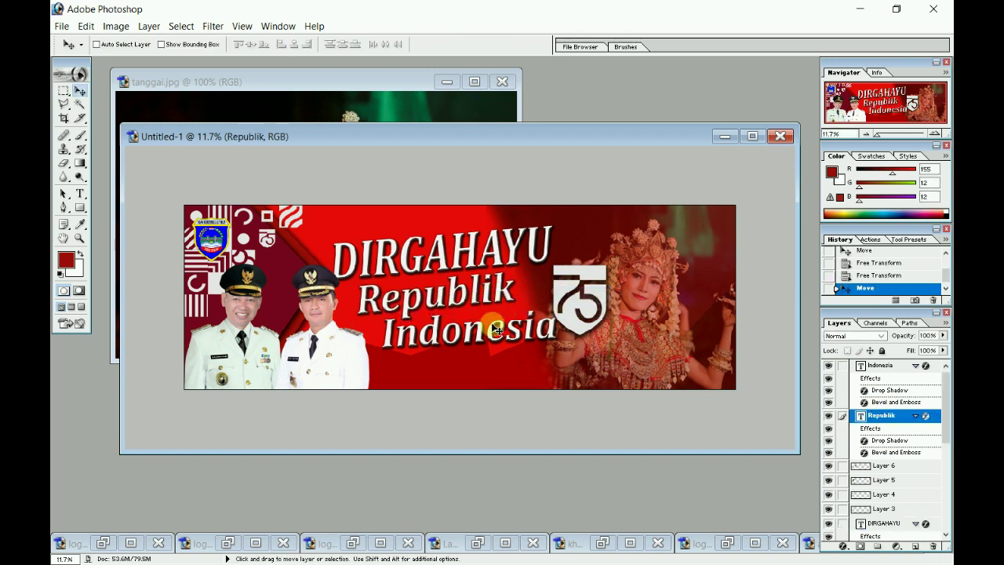
pyautogui.rightClick(518, 343)
pyautogui.click(536, 339)
pyautogui.hotkey('ctrl', 't')
pyautogui.moveTo(563, 314)
pyautogui.mouseDown()
pyautogui.moveTo(570, 304)
pyautogui.moveTo(524, 320)
pyautogui.mouseUp()
pyautogui.press('Return')
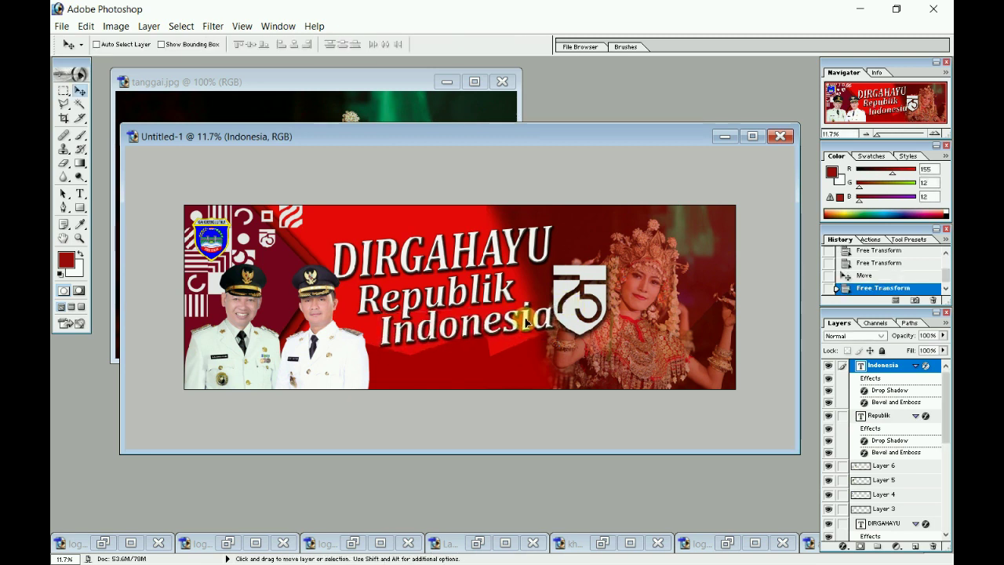
# Raise the 75 logo (Layer 2 copy) slightly.
pyautogui.rightClick(597, 298)
pyautogui.click(608, 302)
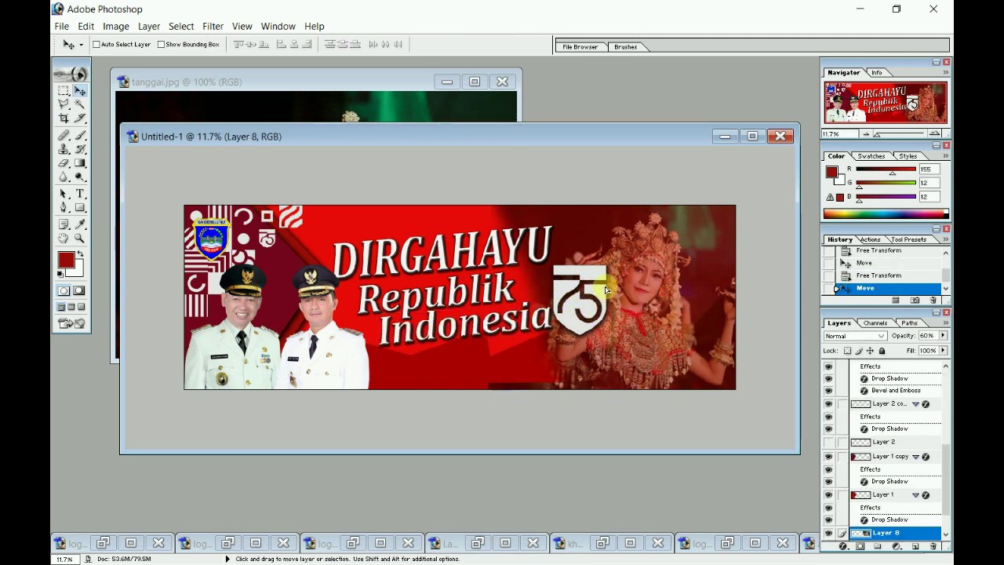
pyautogui.rightClick(597, 298)
pyautogui.click(607, 292)
pyautogui.moveTo(600, 300); pyautogui.dragTo(599, 286)
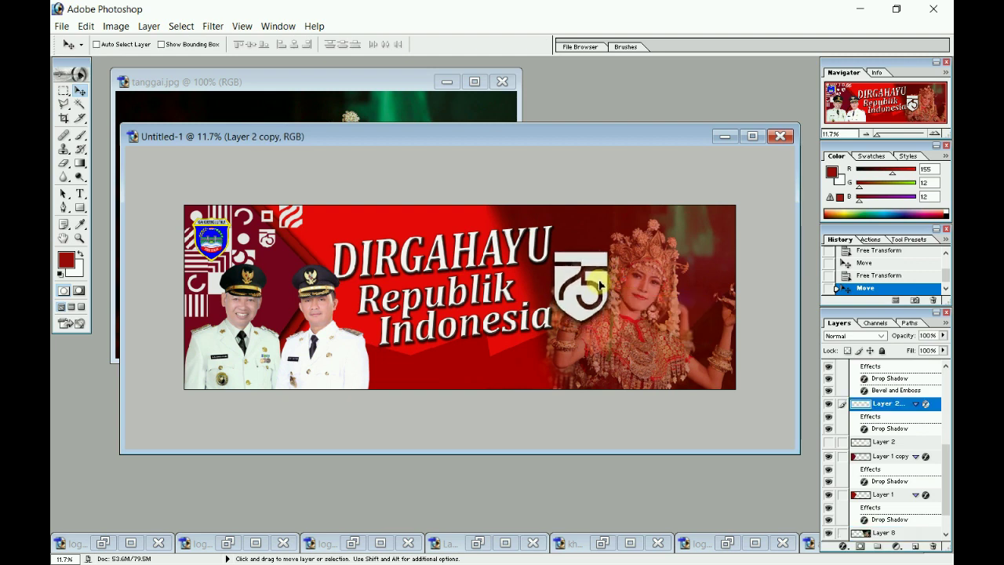
# Slide the dancer photo (Layer 8) further to the right.
pyautogui.rightClick(661, 325)
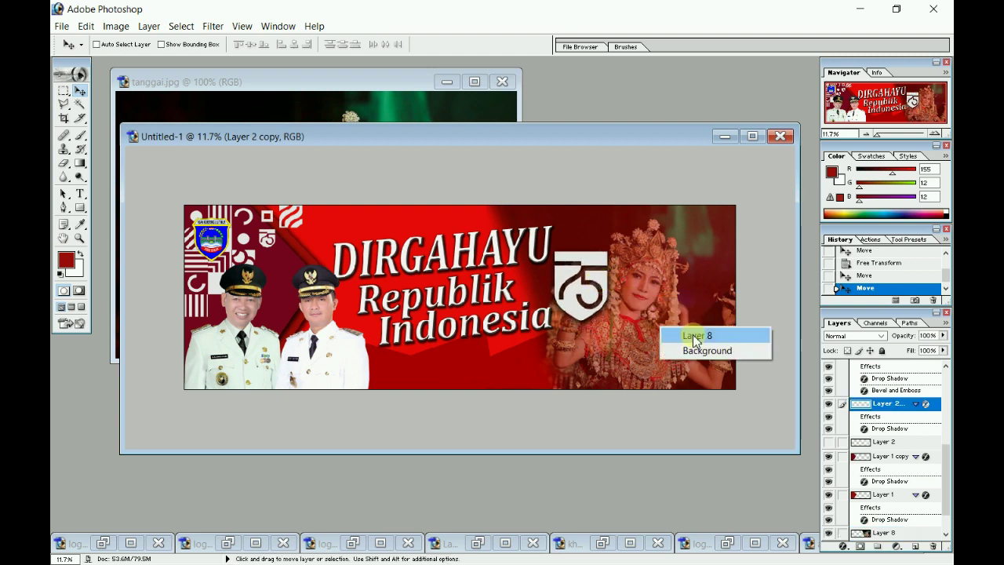
pyautogui.click(682, 331)
pyautogui.moveTo(650, 335); pyautogui.dragTo(687, 338)
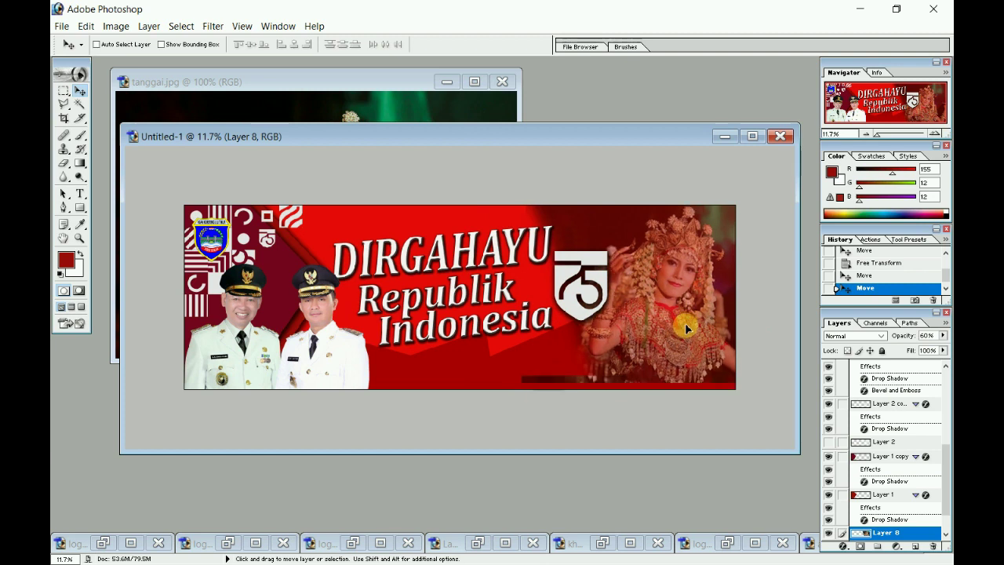
pyautogui.moveTo(689, 328); pyautogui.dragTo(727, 330)
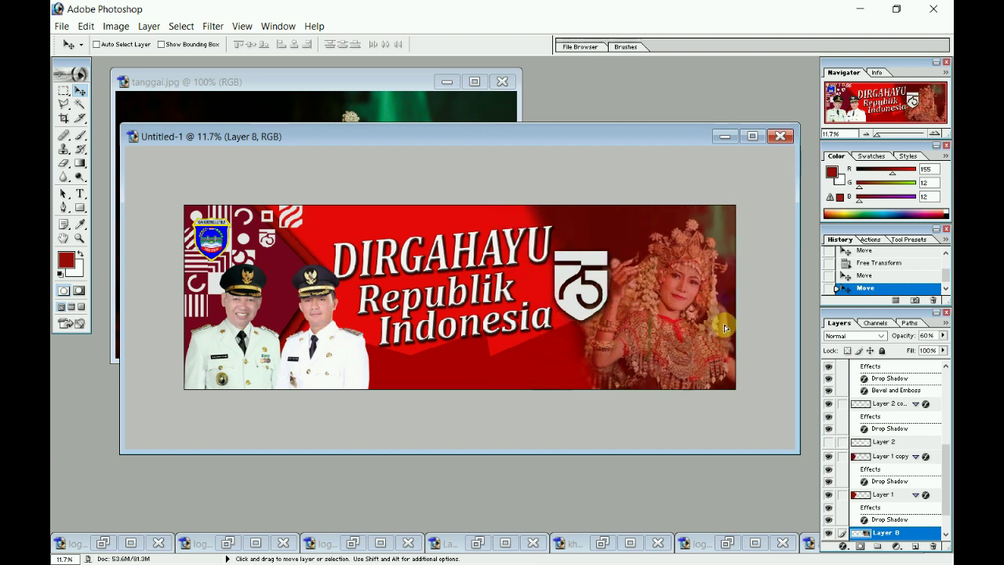
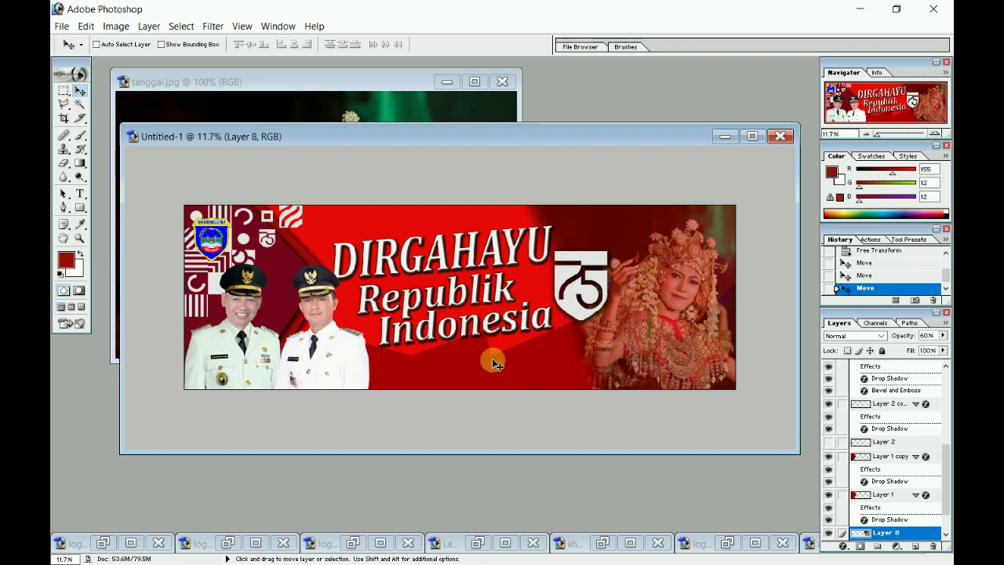
# Position the dancer photo on the right side of the banner, beside the title.
pyautogui.moveTo(654, 302); pyautogui.dragTo(507, 330)
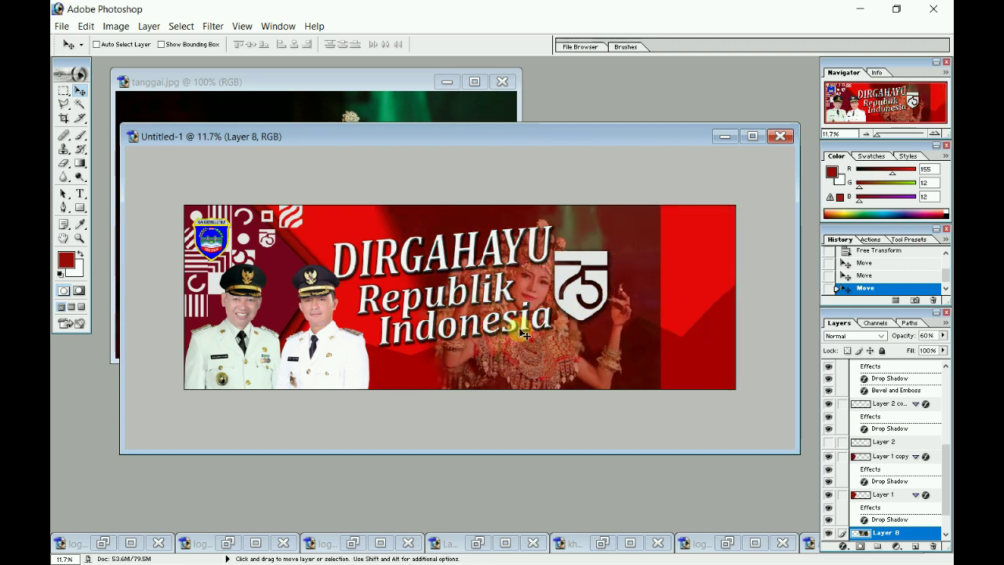
pyautogui.moveTo(602, 301); pyautogui.dragTo(632, 317)
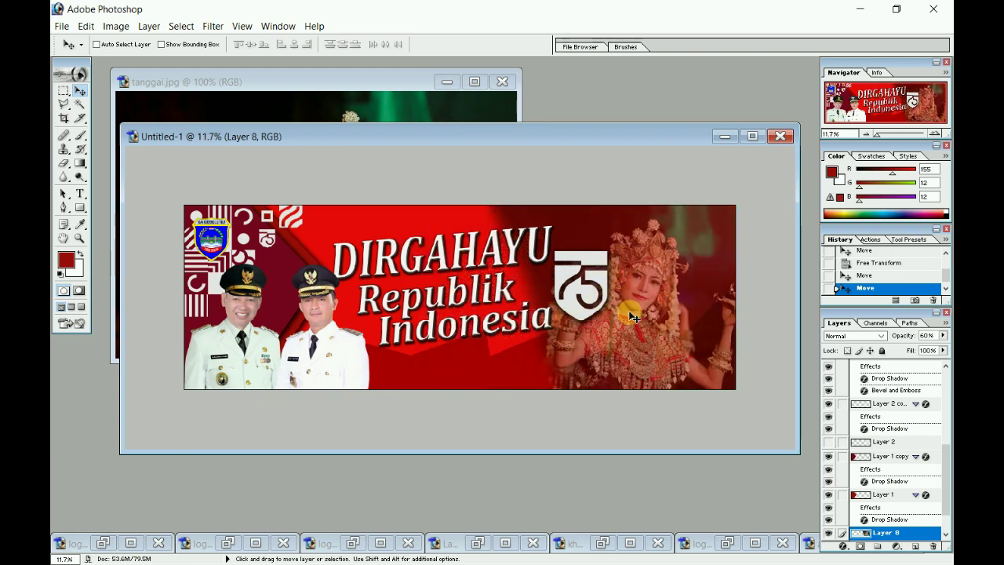
pyautogui.rightClick(602, 290)
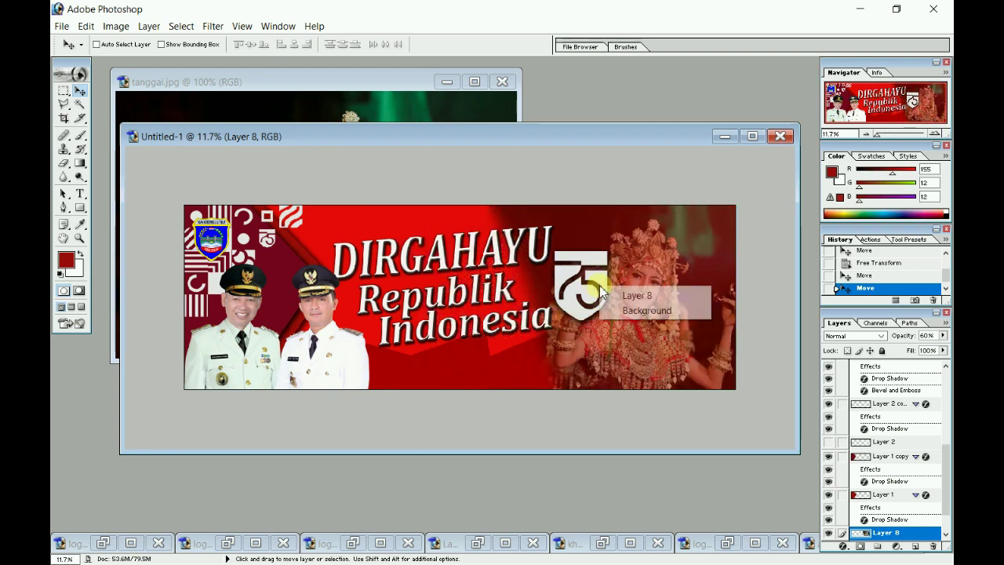
pyautogui.moveTo(666, 311); pyautogui.dragTo(620, 338)
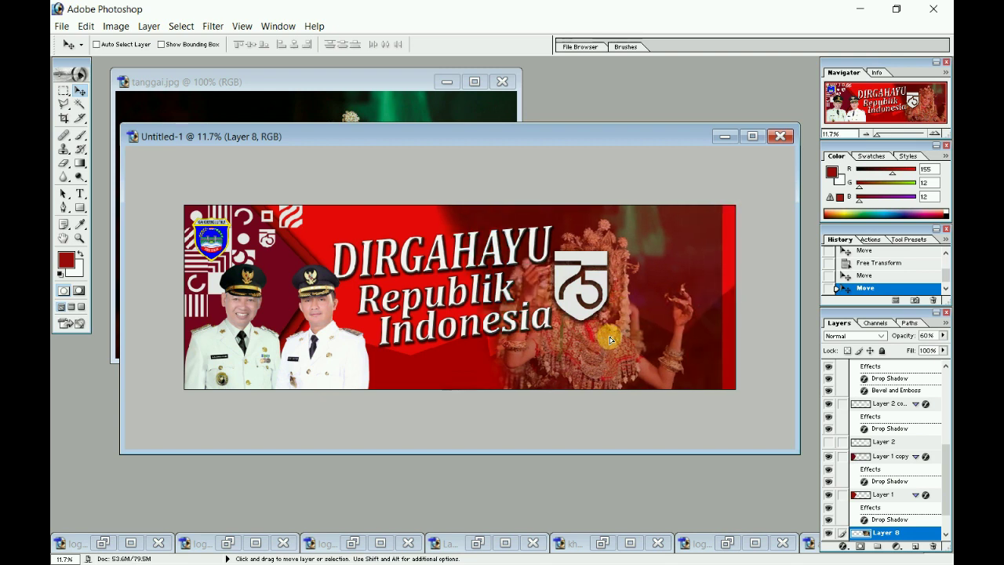
# Select the small 75 logo's layer and move it to the banner's upper right.
pyautogui.rightClick(575, 282)
pyautogui.click(596, 284)
pyautogui.moveTo(617, 271)
pyautogui.mouseDown()
pyautogui.moveTo(694, 247)
pyautogui.moveTo(722, 250)
pyautogui.mouseUp()
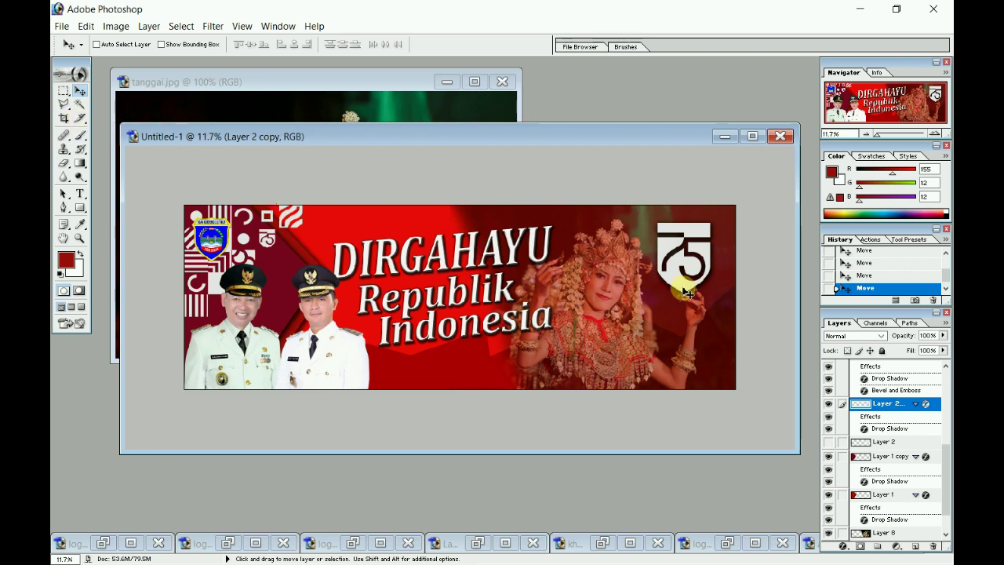
# Browse the minimized images to locate the white logo 75 11.pdf.
pyautogui.click(352, 543)
pyautogui.click(494, 100)
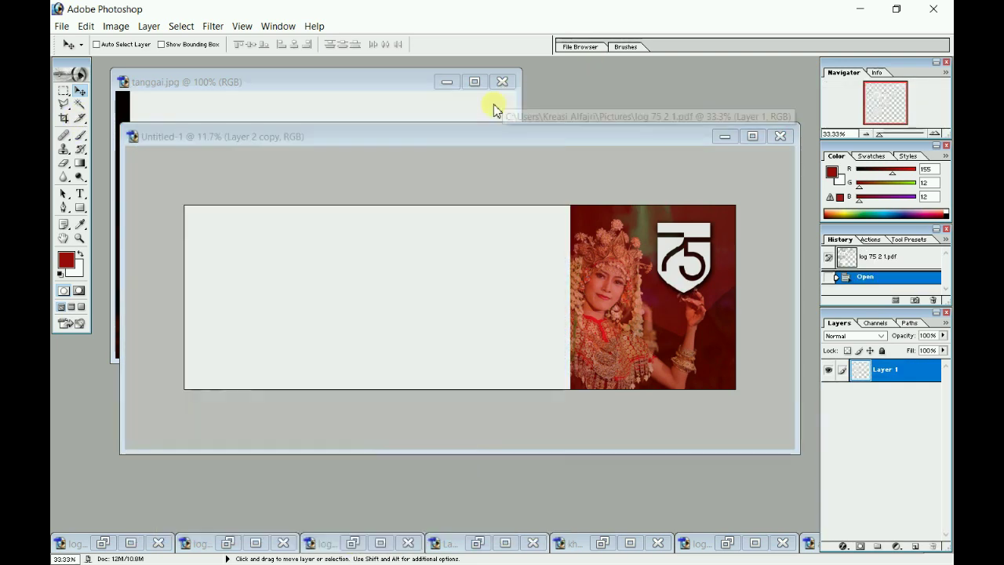
pyautogui.click(233, 543)
pyautogui.click(499, 99)
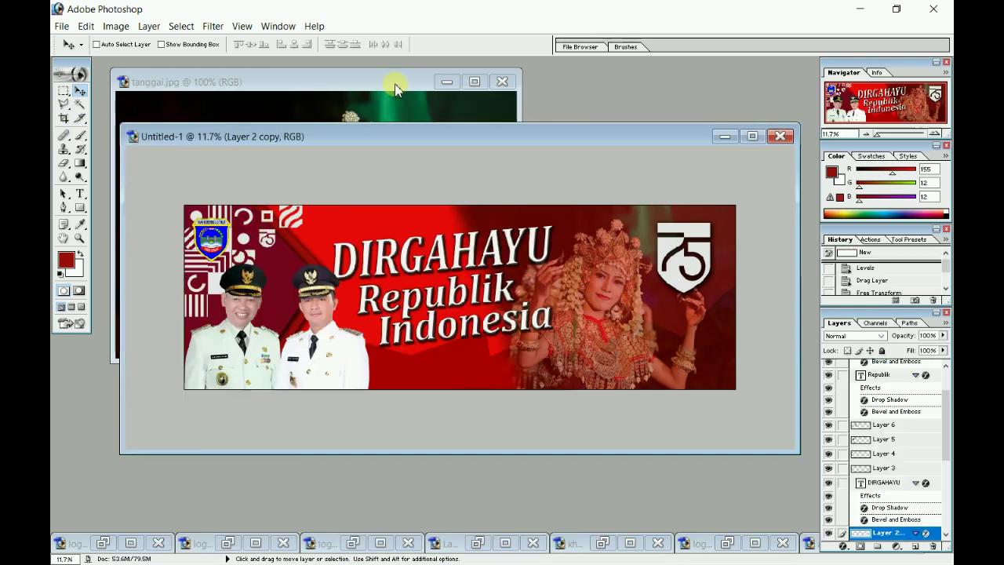
pyautogui.click(602, 542)
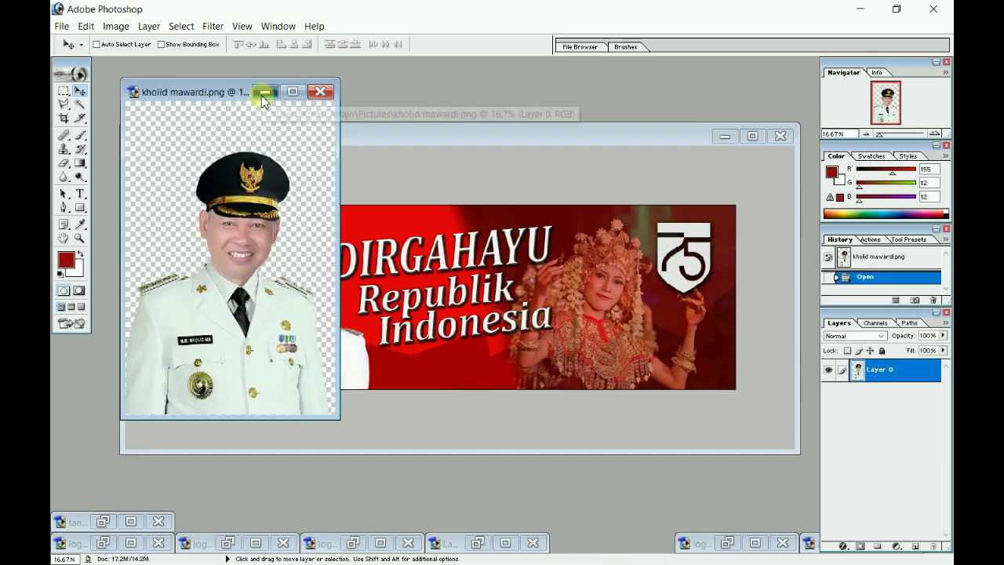
pyautogui.click(265, 92)
pyautogui.click(609, 542)
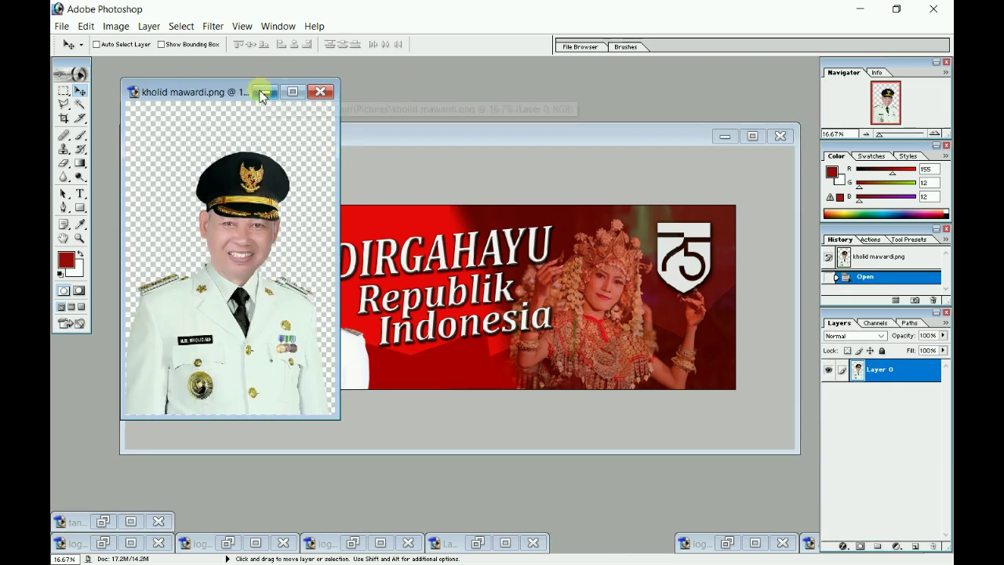
pyautogui.click(265, 92)
pyautogui.click(721, 541)
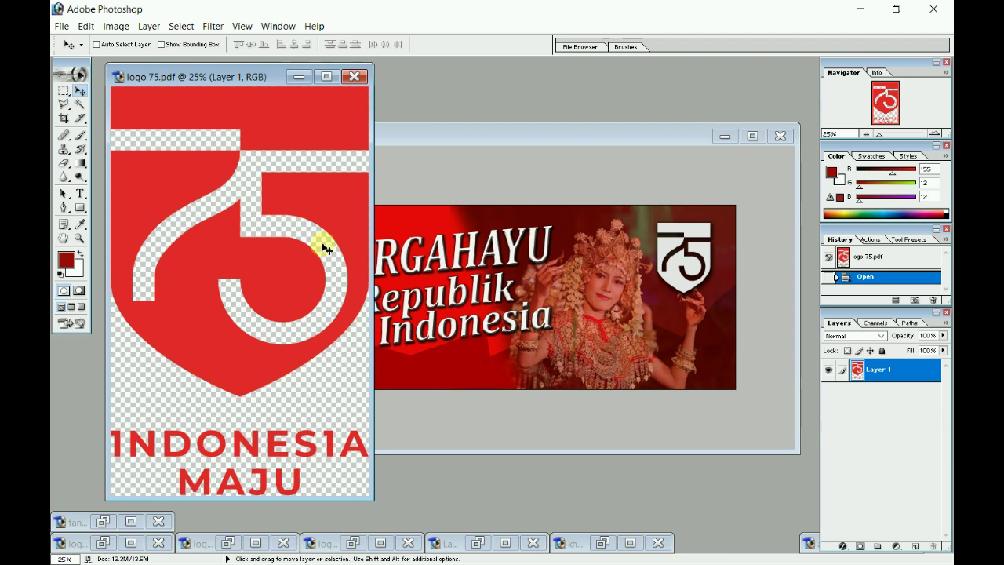
pyautogui.click(296, 78)
pyautogui.click(807, 542)
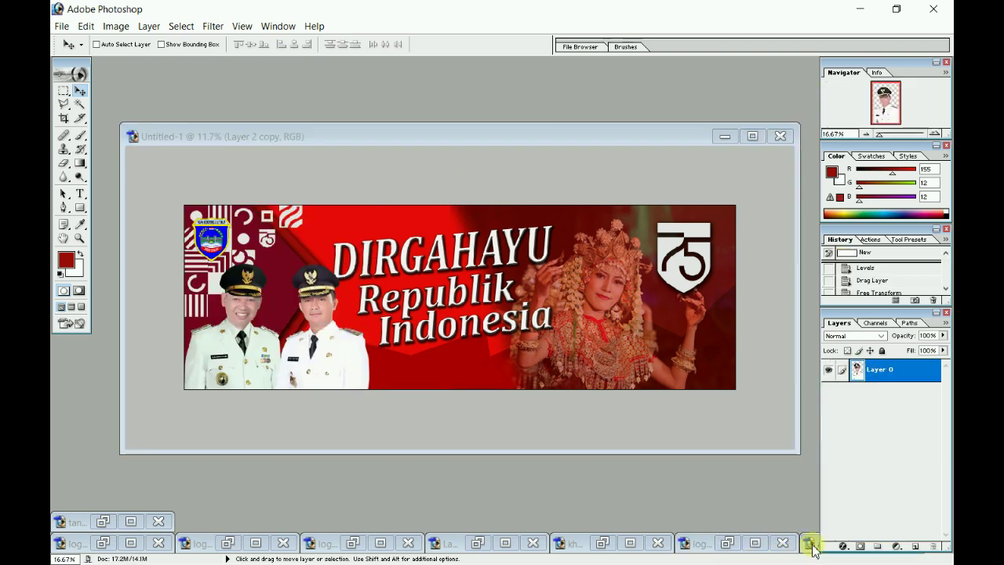
pyautogui.click(114, 544)
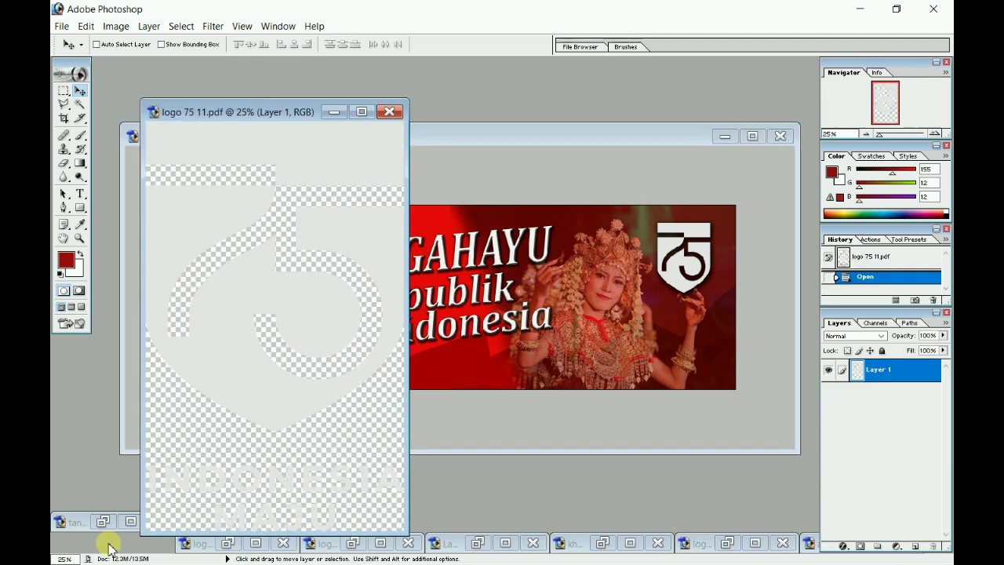
# Copy the white 75 logo into the banner and hide the small Layer 2 copy logo.
pyautogui.moveTo(286, 315); pyautogui.dragTo(624, 313)
pyautogui.rightClick(681, 265)
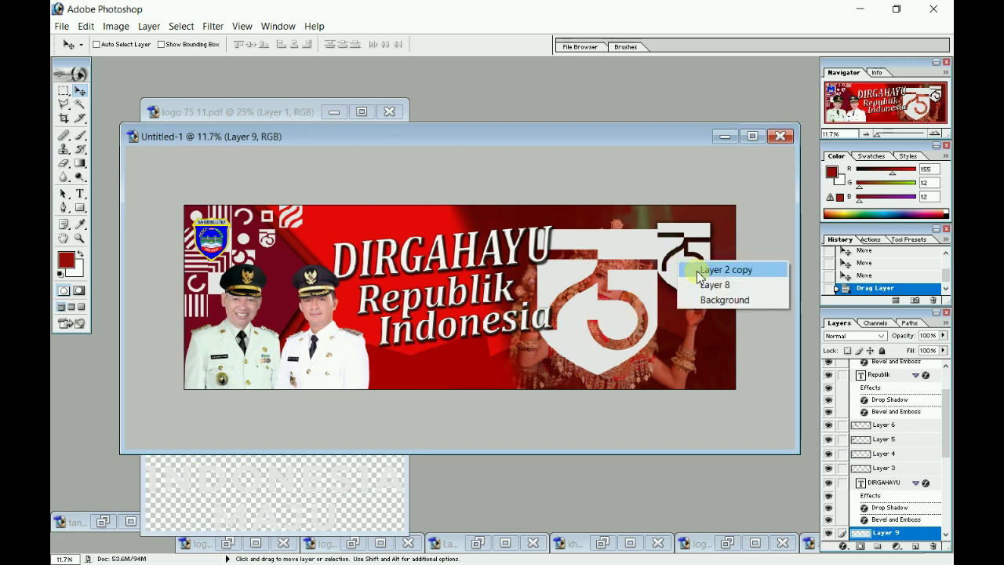
pyautogui.click(706, 269)
pyautogui.click(828, 532)
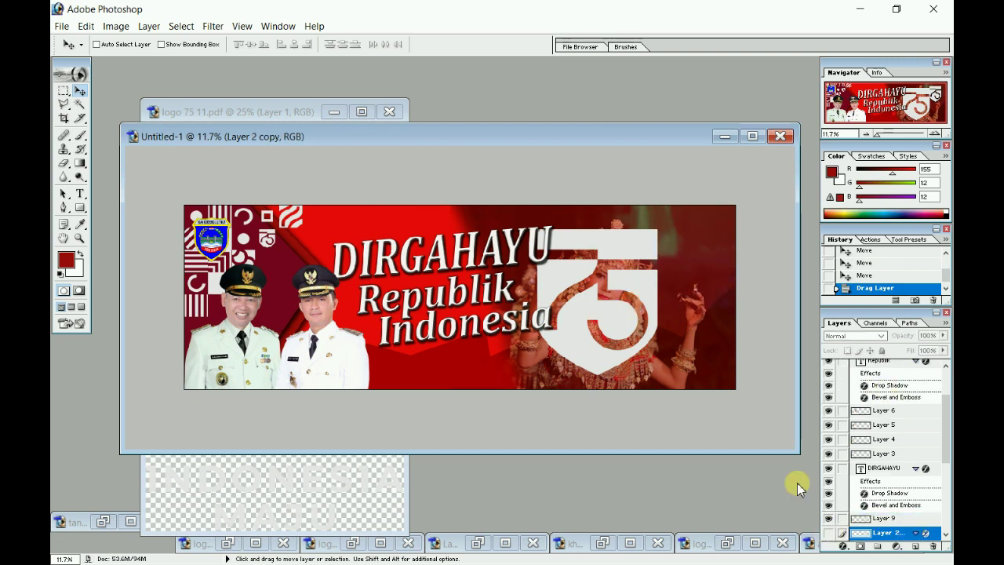
pyautogui.keyDown('ctrl'); pyautogui.click(625, 278); pyautogui.keyUp('ctrl')
# Scale the white logo to about 74% and set it at the banner's far right edge.
pyautogui.hotkey('ctrl', 't')
pyautogui.moveTo(537, 421); pyautogui.dragTo(587, 382)
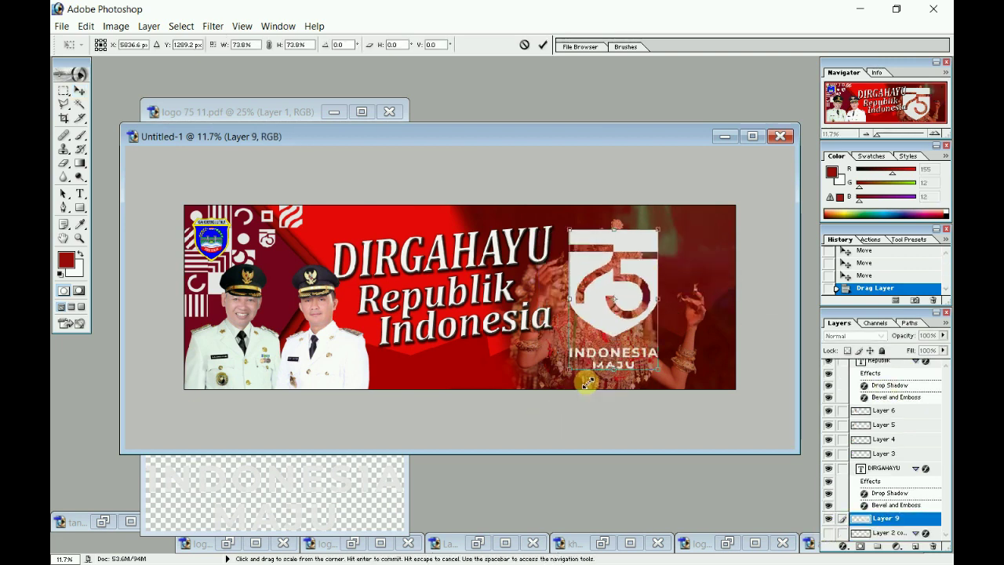
pyautogui.moveTo(612, 298)
pyautogui.mouseDown()
pyautogui.moveTo(718, 301)
pyautogui.moveTo(701, 275)
pyautogui.mouseUp()
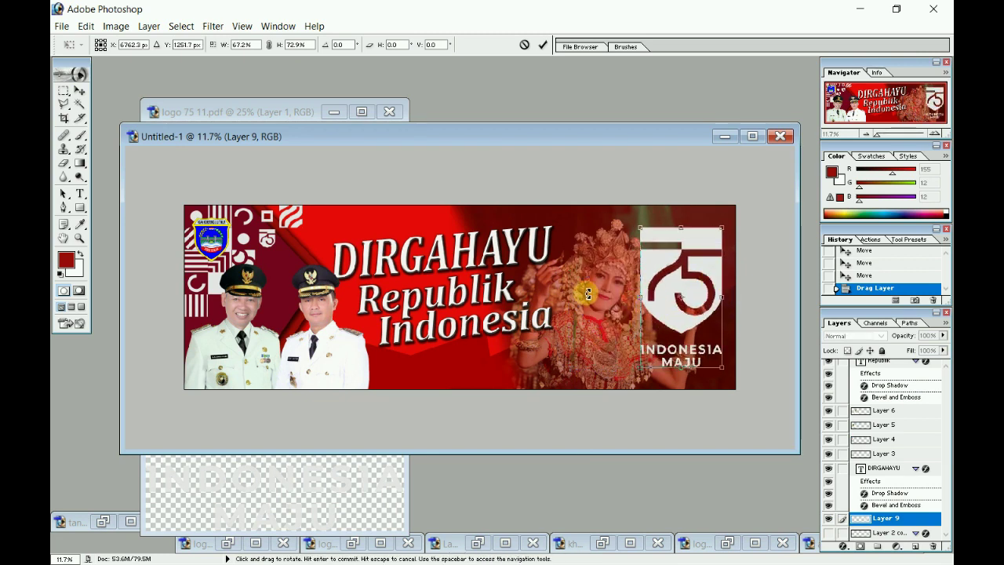
pyautogui.press('Return')
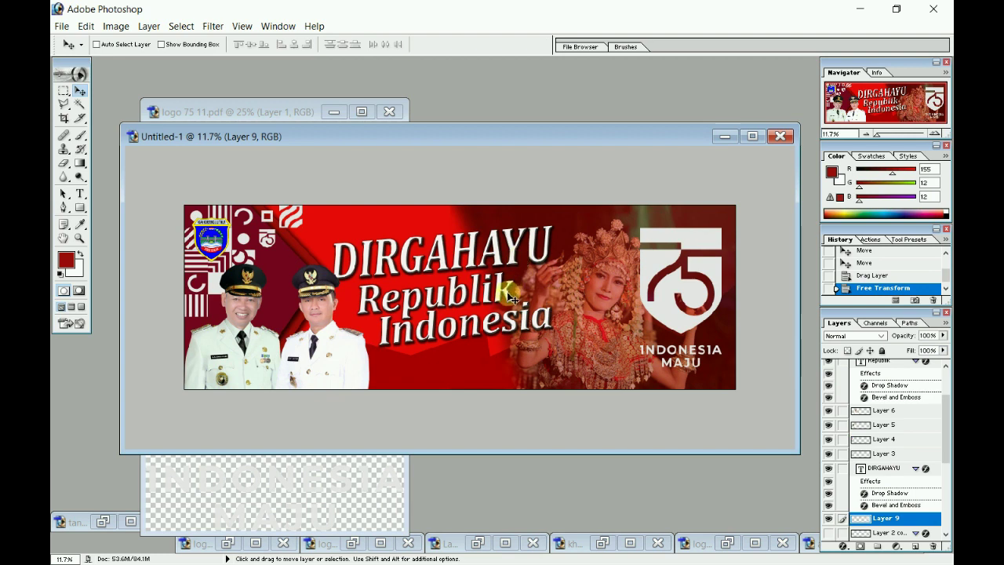
pyautogui.rightClick(522, 325)
pyautogui.click(543, 331)
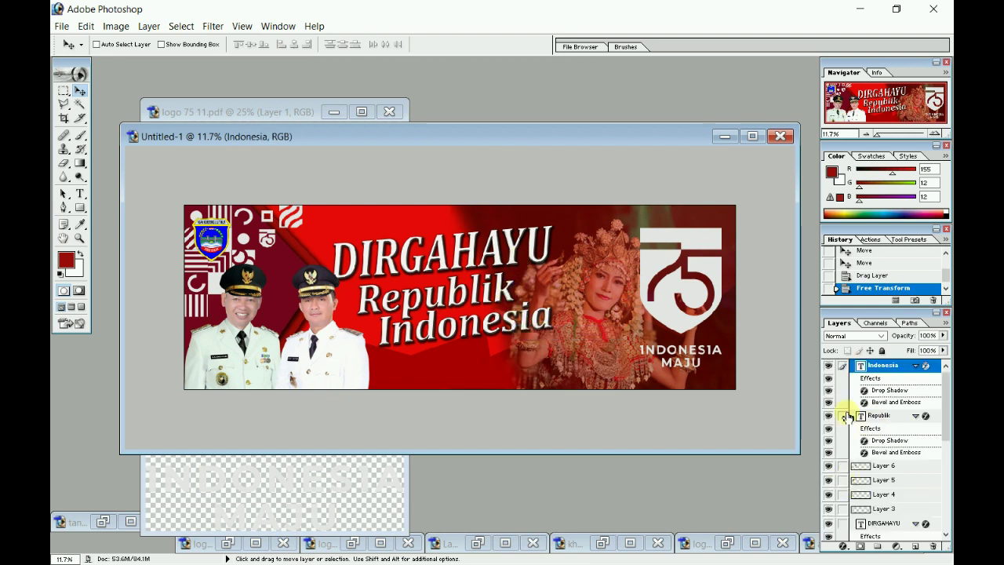
# Shift the title text right, then enlarge the officials' photo on Layer 6 to about 114%.
pyautogui.click(843, 523)
pyautogui.moveTo(531, 316); pyautogui.dragTo(566, 333)
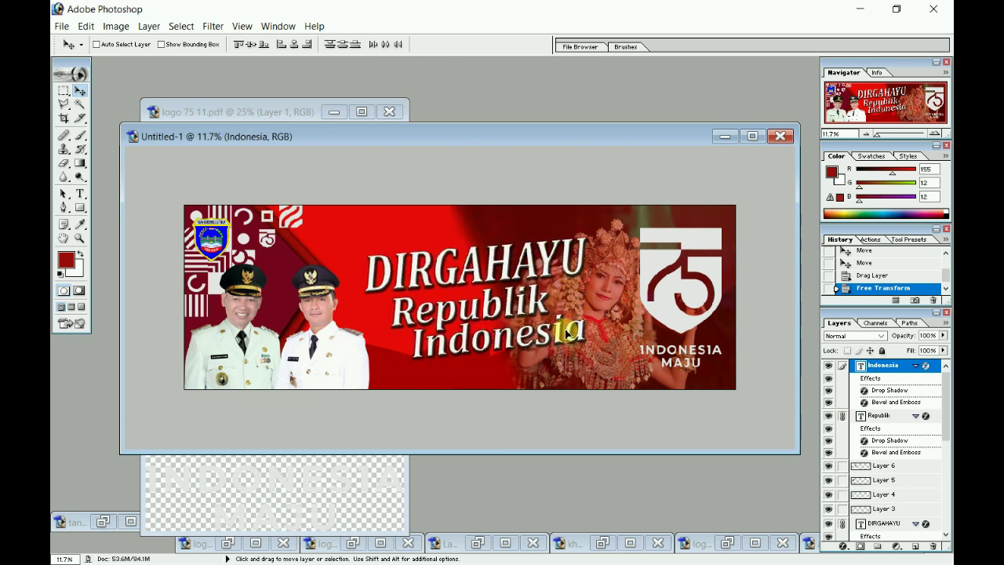
pyautogui.rightClick(333, 356)
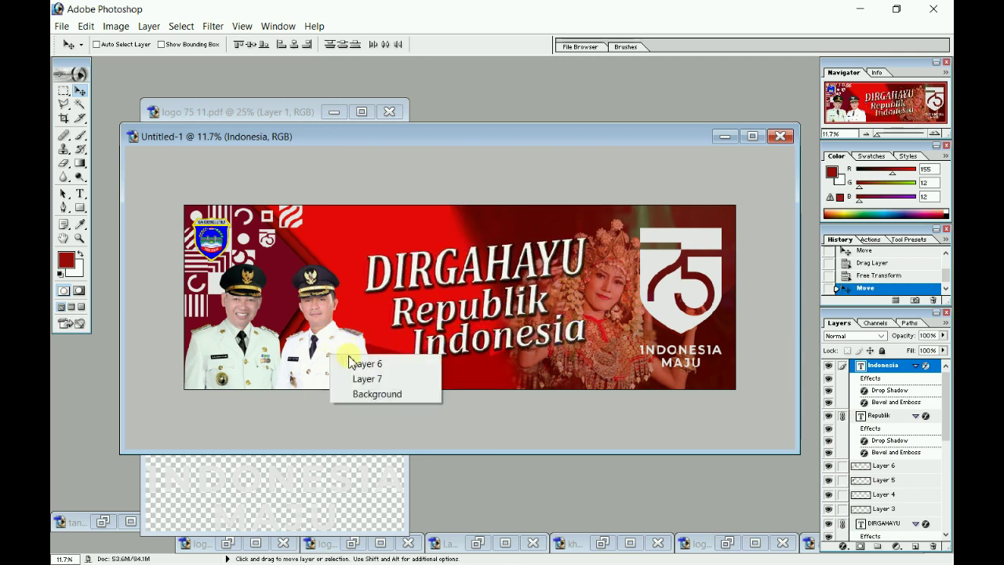
pyautogui.click(352, 365)
pyautogui.moveTo(327, 351); pyautogui.dragTo(339, 351)
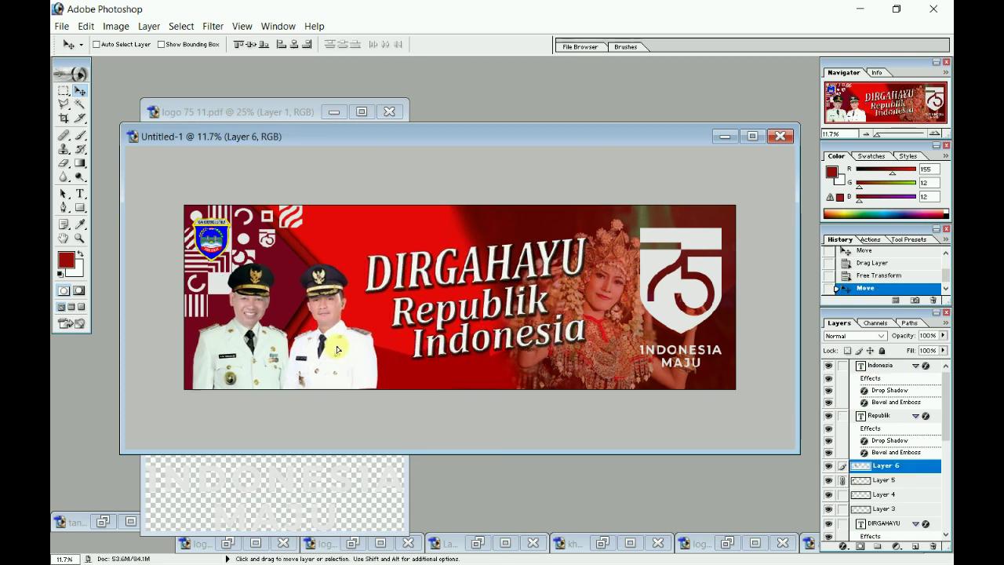
pyautogui.hotkey('ctrl', 't')
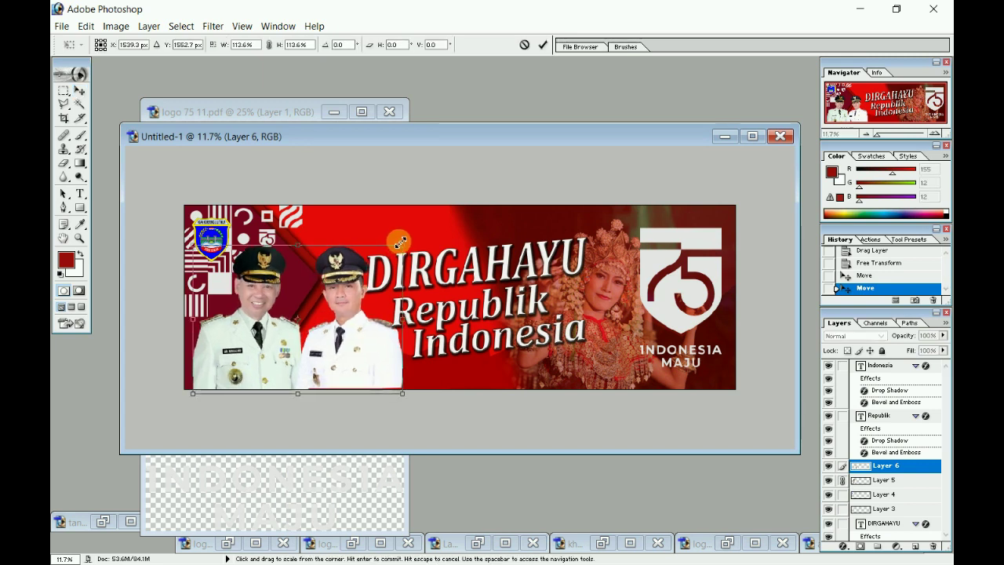
pyautogui.press('Return')
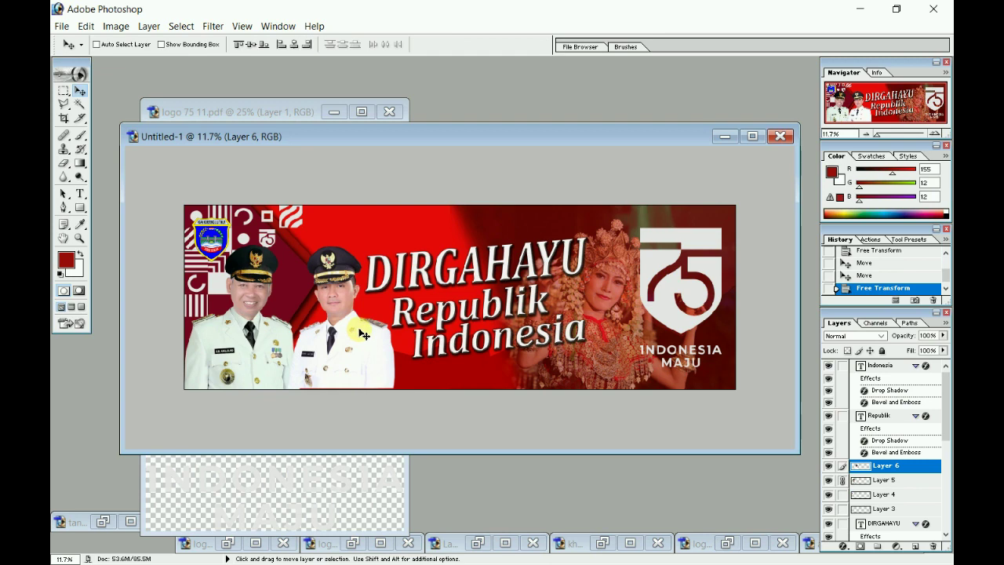
# Select the DIRGAHAYU layer and set the foreground colour to bright yellow.
pyautogui.rightClick(462, 248)
pyautogui.click(496, 273)
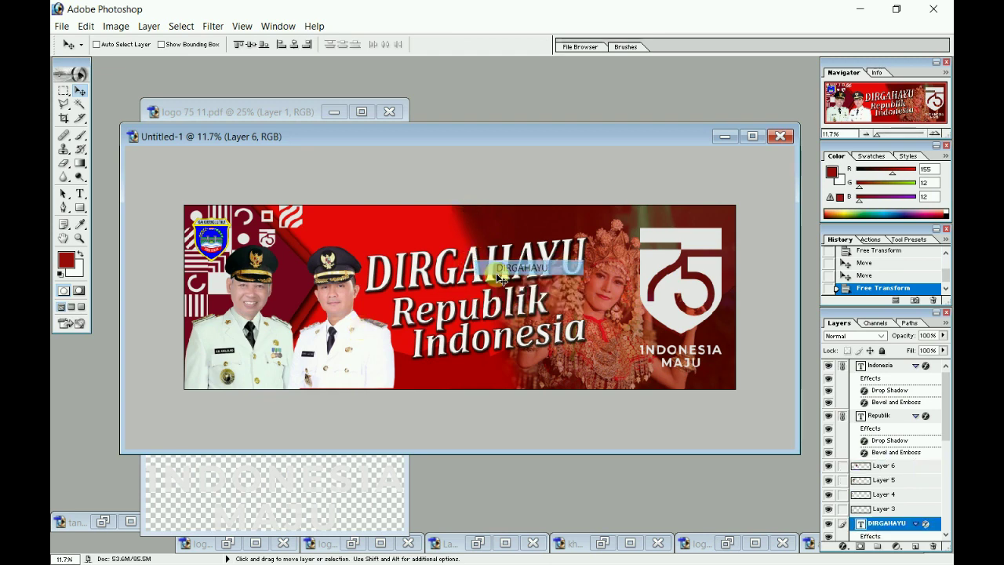
pyautogui.click(65, 259)
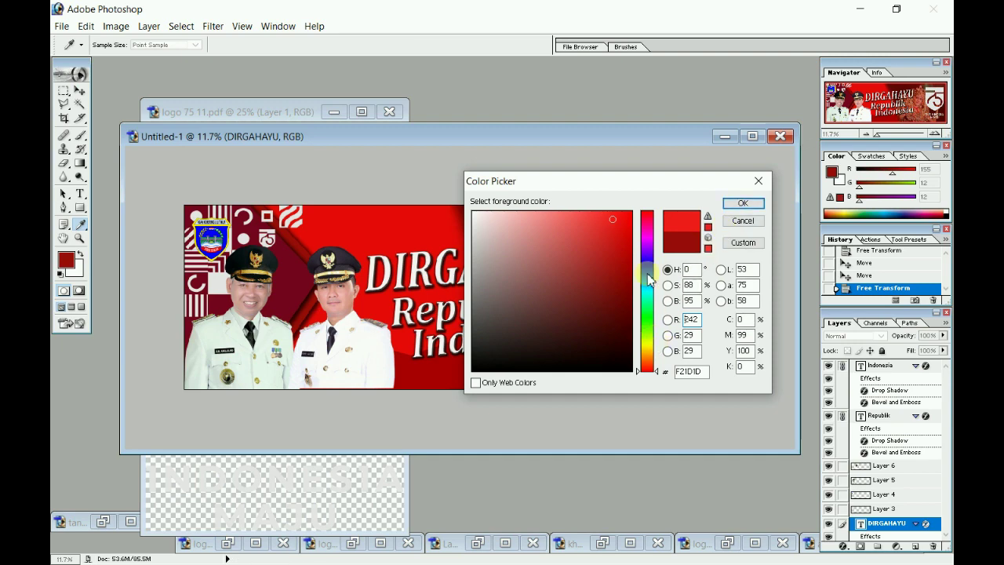
pyautogui.click(647, 280)
pyautogui.click(629, 233)
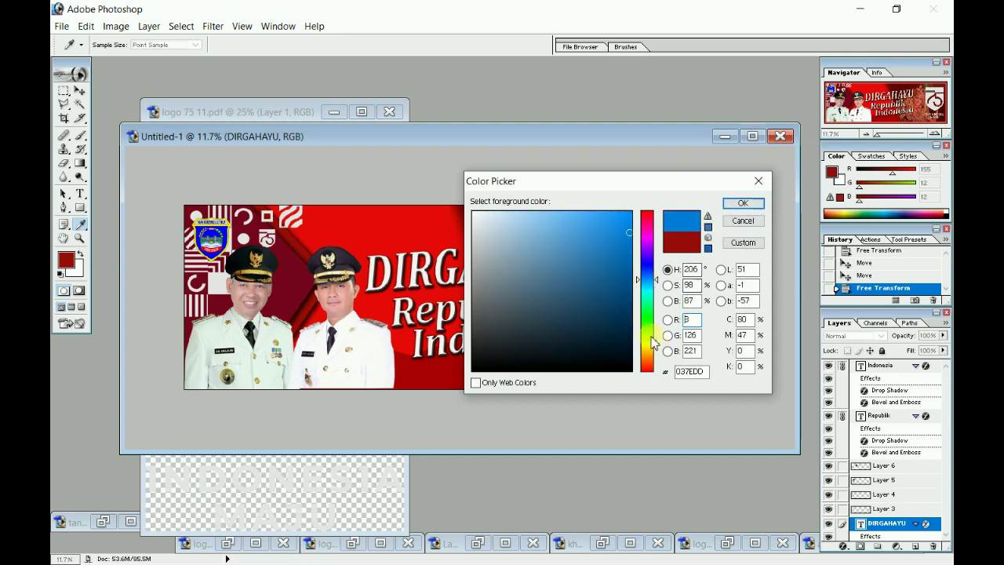
pyautogui.click(648, 346)
pyautogui.click(733, 203)
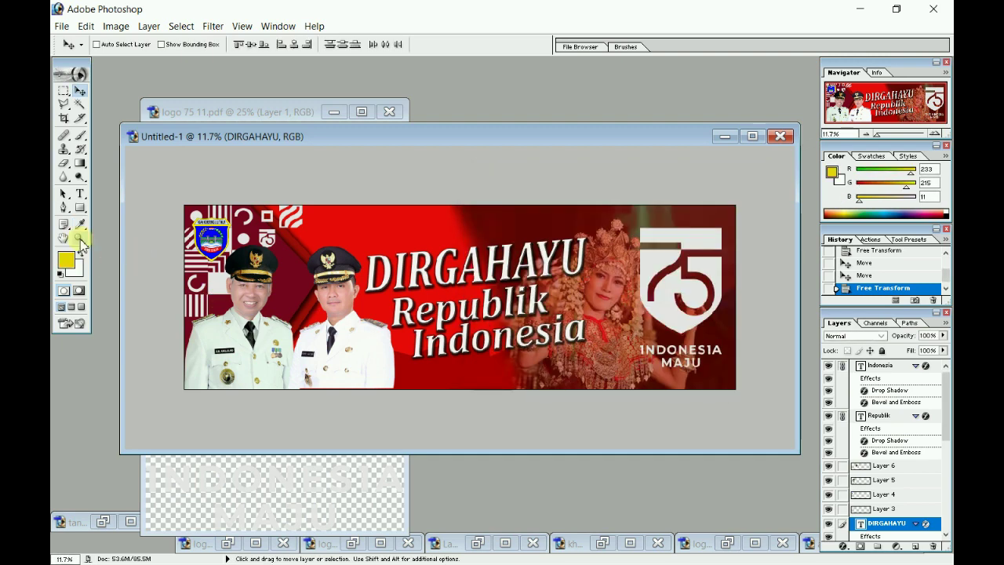
# Recolour all DIRGAHAYU title letters yellow with the Type tool.
pyautogui.click(80, 192)
pyautogui.click(499, 255)
pyautogui.hotkey('ctrl', 'a')
pyautogui.click(435, 44)
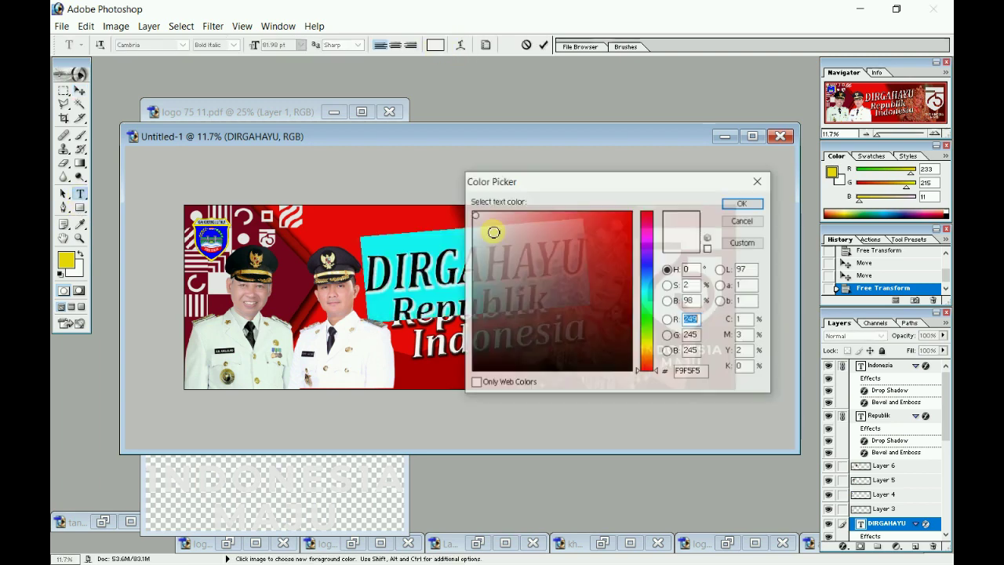
pyautogui.click(66, 260)
pyautogui.click(742, 203)
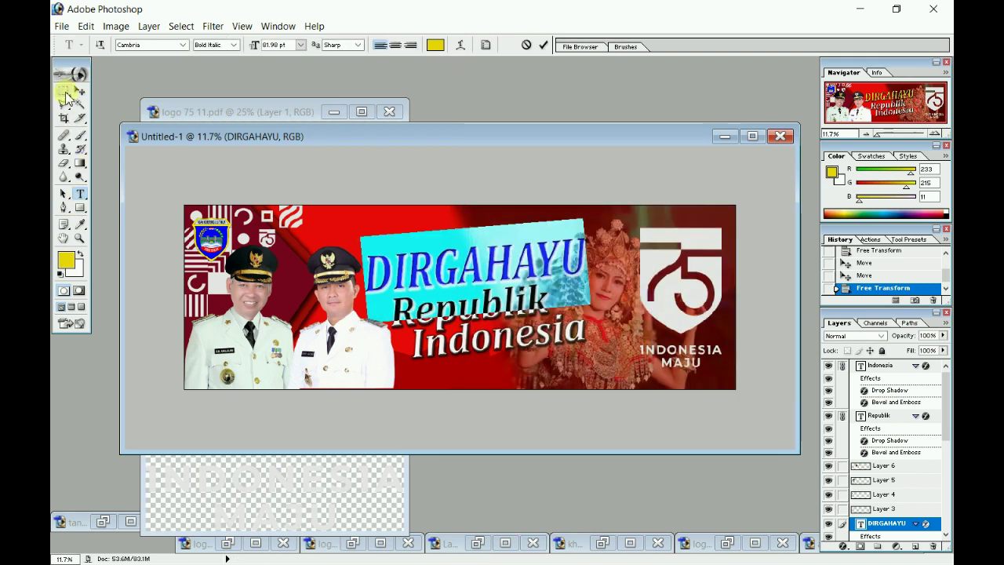
pyautogui.click(64, 90)
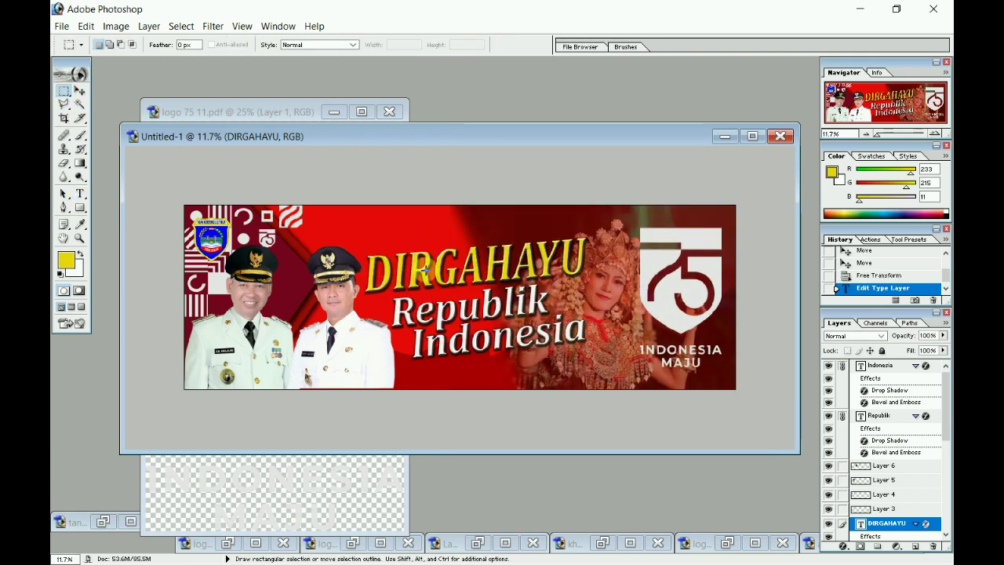
pyautogui.click(527, 365)
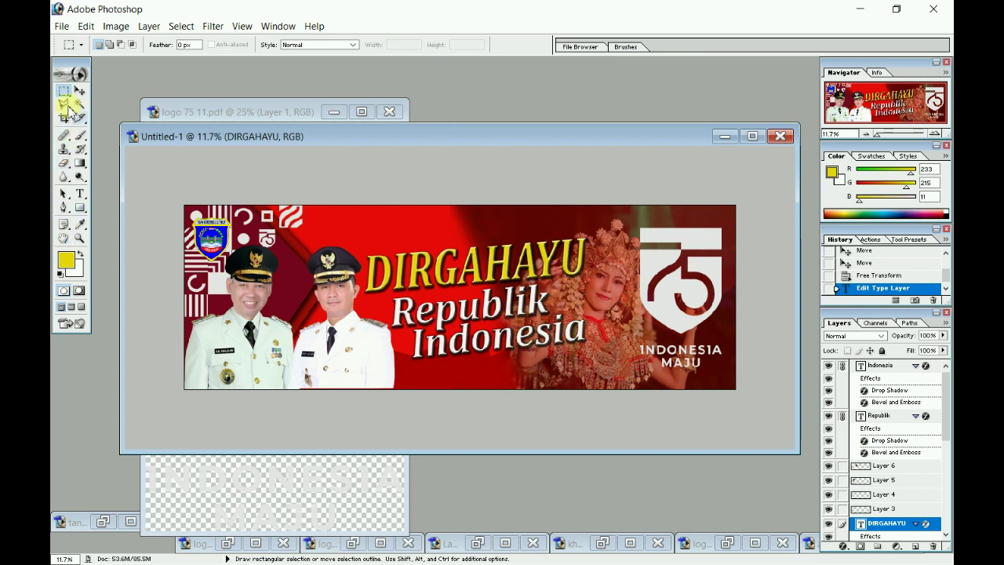
pyautogui.hotkey('ctrl', 'c')
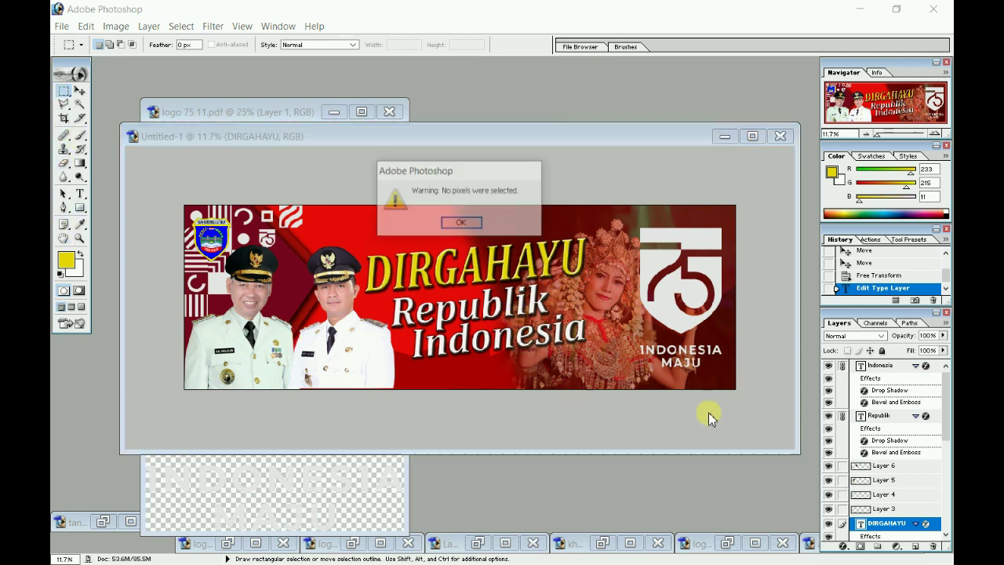
pyautogui.click(459, 223)
pyautogui.moveTo(431, 368)
pyautogui.mouseDown()
pyautogui.moveTo(735, 392)
pyautogui.moveTo(538, 388)
pyautogui.mouseUp()
pyautogui.click(538, 387)
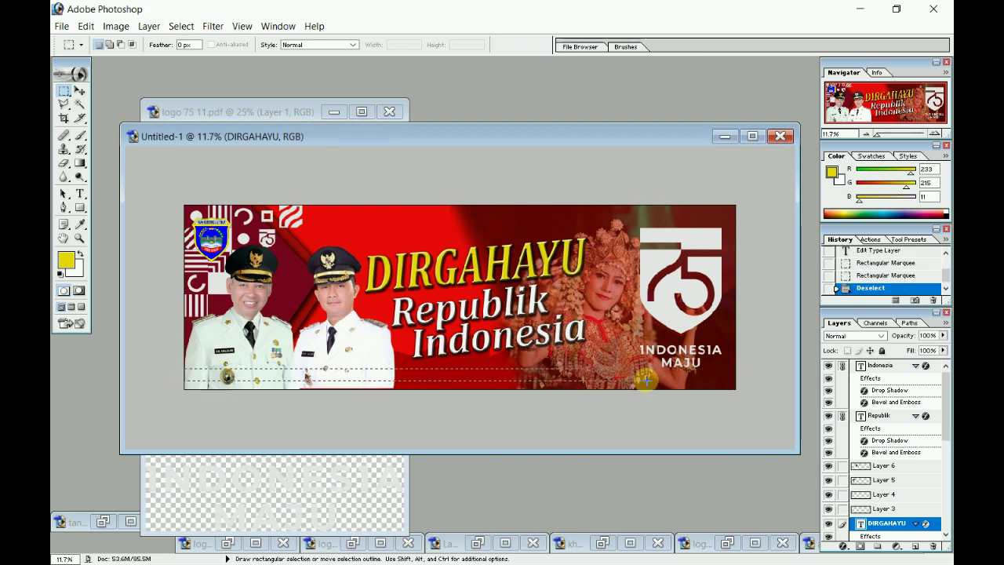
pyautogui.moveTo(185, 369); pyautogui.dragTo(727, 386)
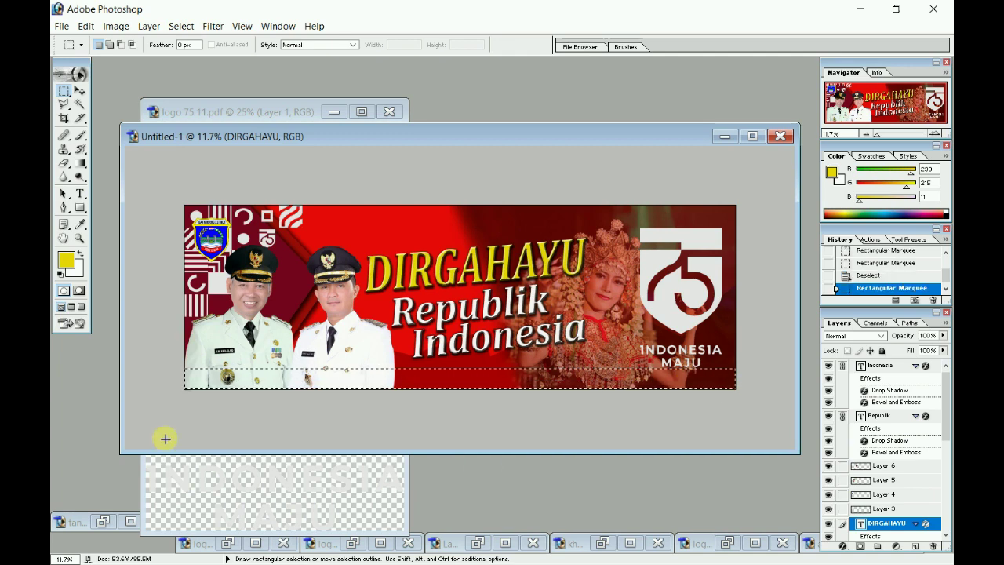
pyautogui.click(66, 259)
pyautogui.moveTo(511, 358); pyautogui.dragTo(507, 369)
pyautogui.click(743, 203)
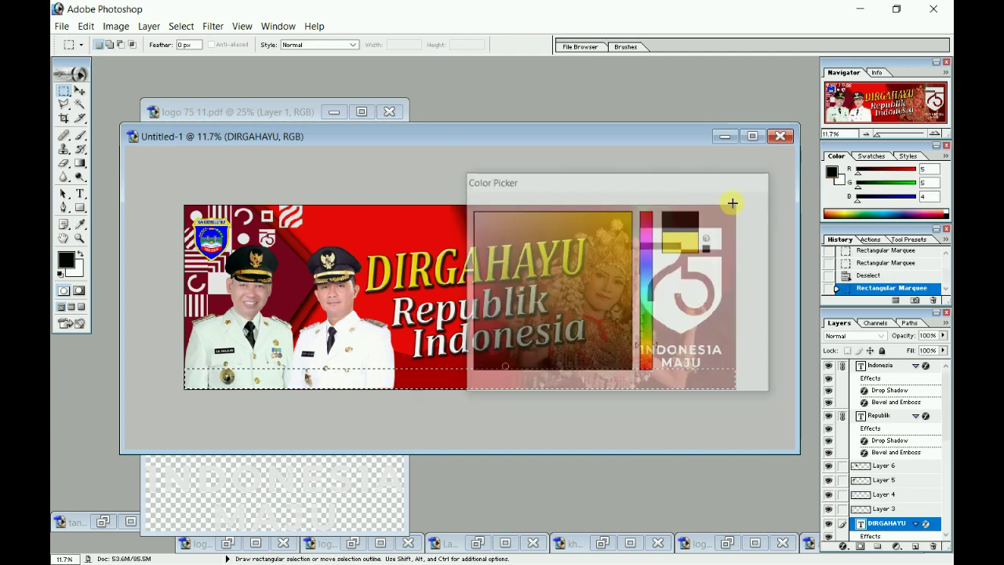
pyautogui.click(80, 134)
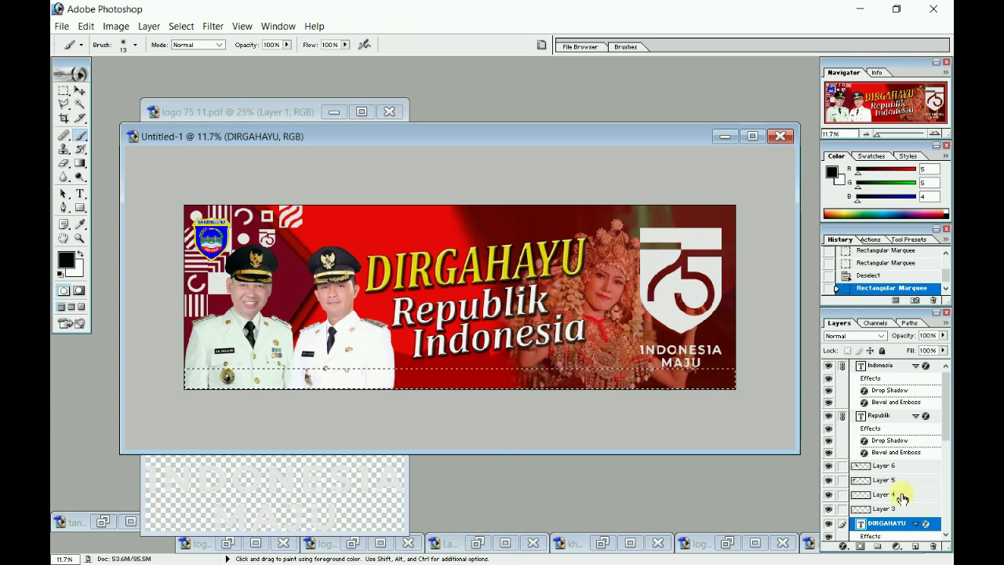
pyautogui.scroll(-3, 896, 494)
pyautogui.scroll(-3, 896, 494)
pyautogui.click(893, 533)
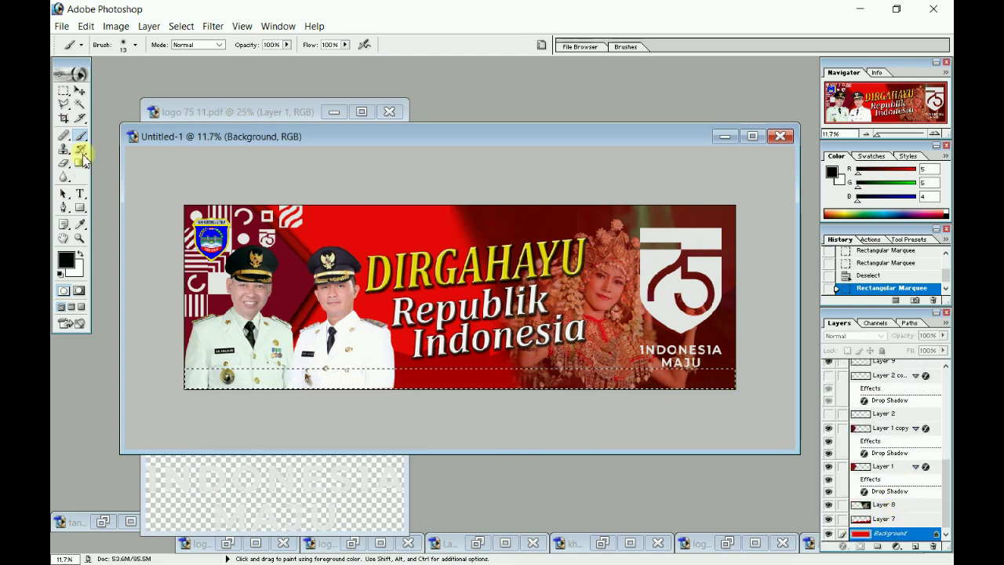
pyautogui.click(360, 375)
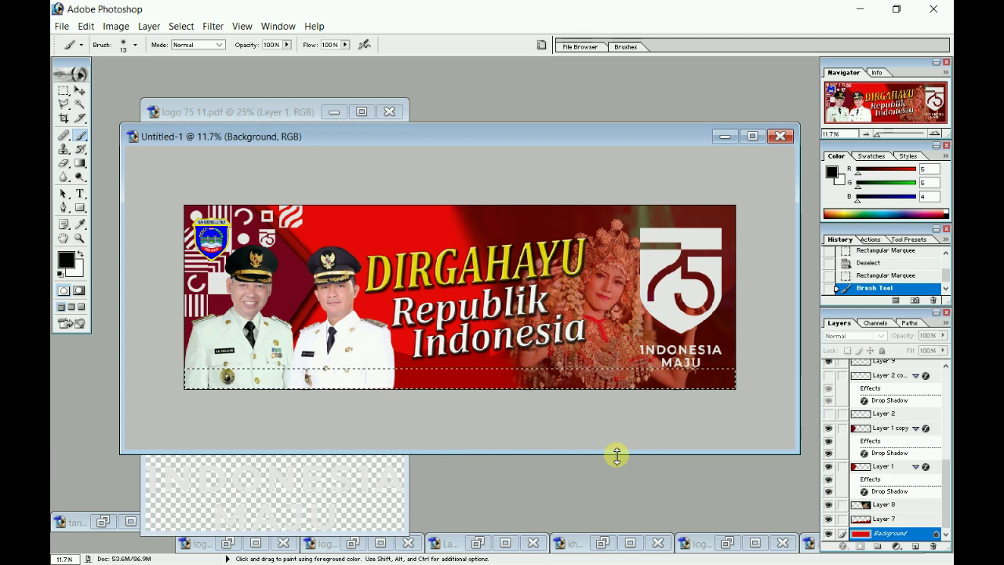
pyautogui.click(64, 90)
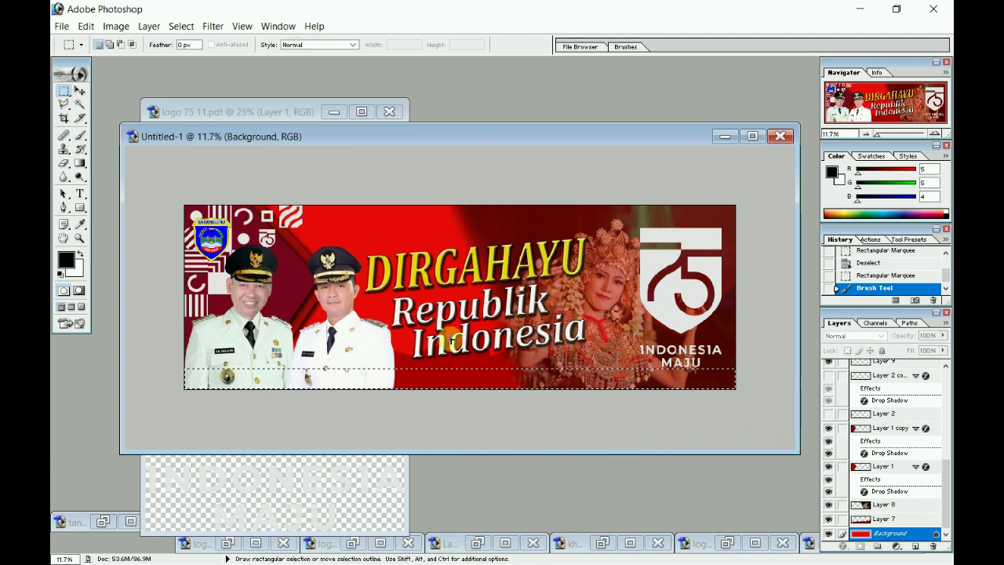
pyautogui.click(439, 374)
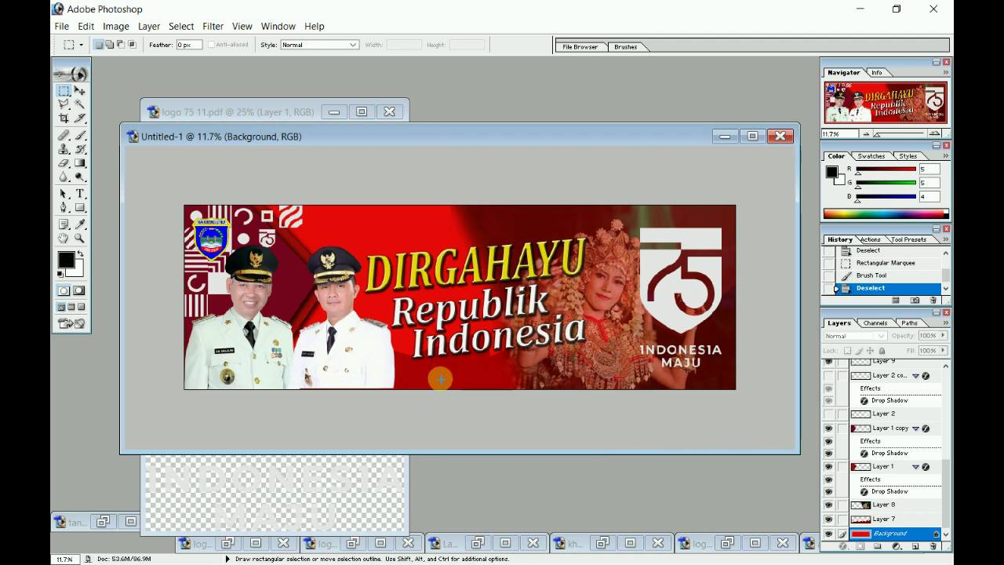
pyautogui.press('super')
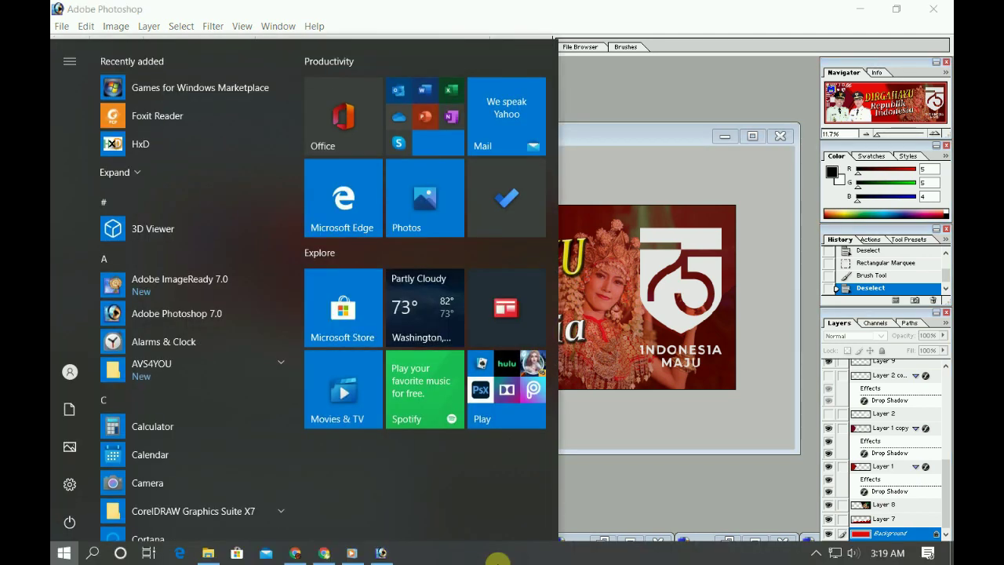
pyautogui.click(813, 553)
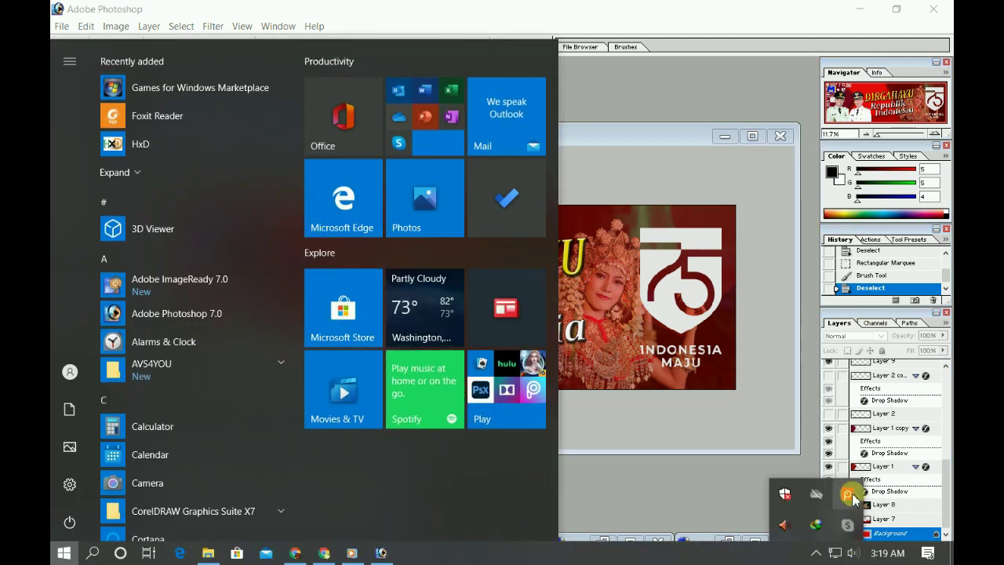